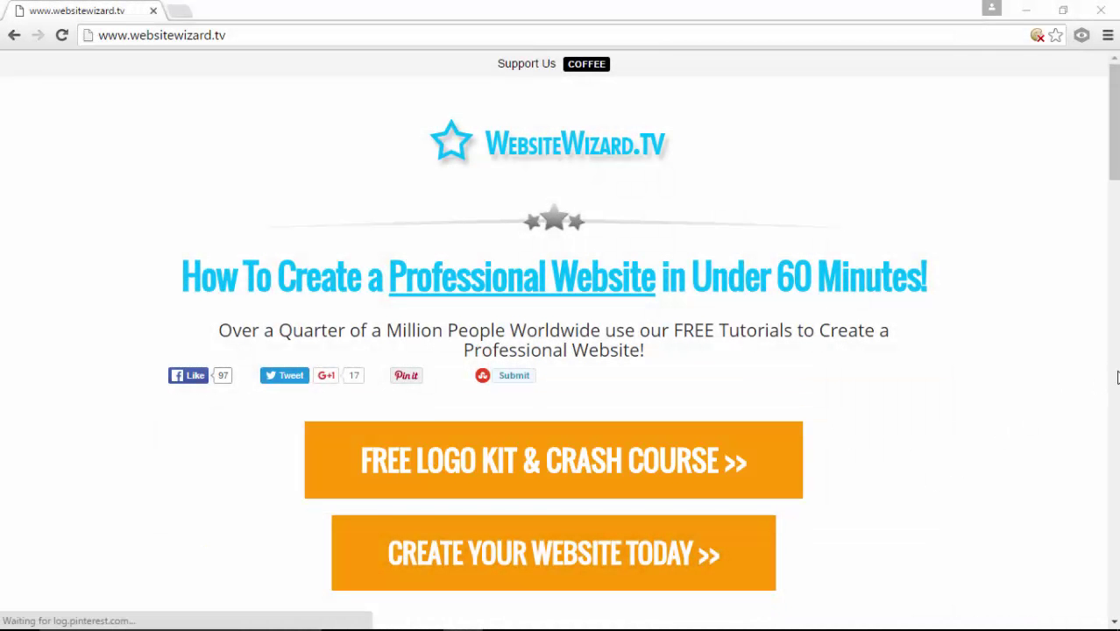
Shrink the browser window to uncover the WebsiteWizard.tv-Mini-Logo-Kit archive on the desktop
left_click(1064, 11)
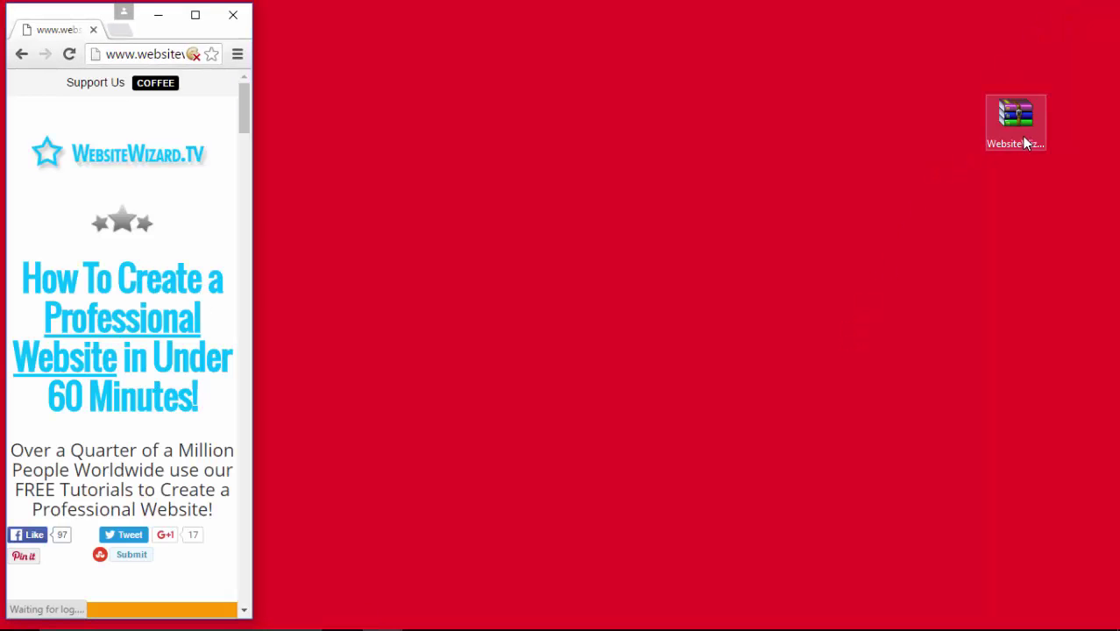
left_click_drag(1012, 127, 956, 232)
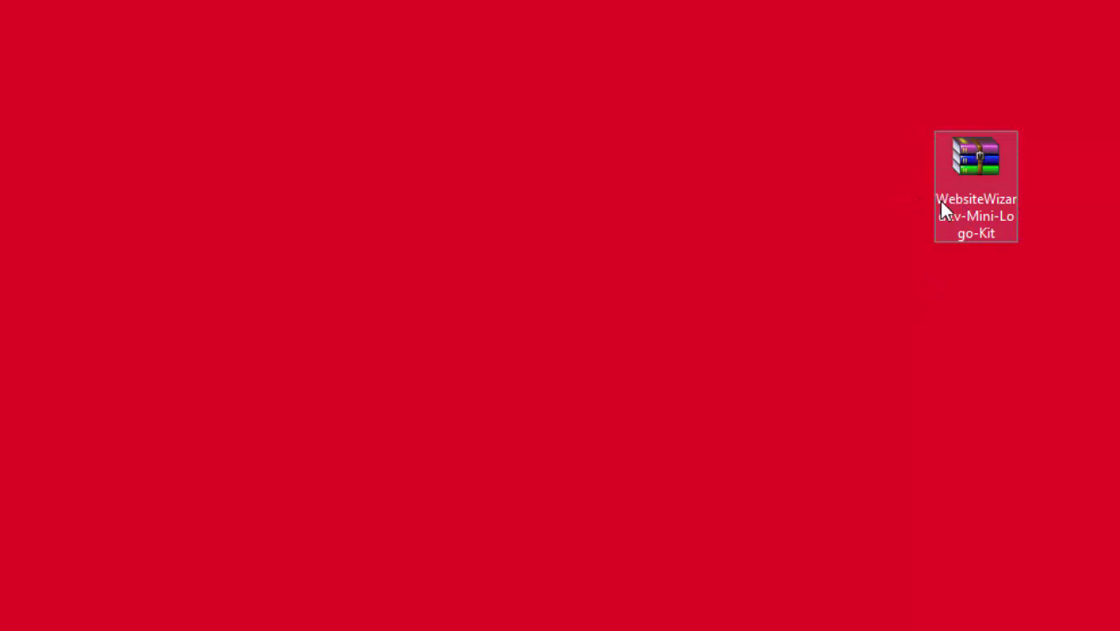
left_click(954, 382)
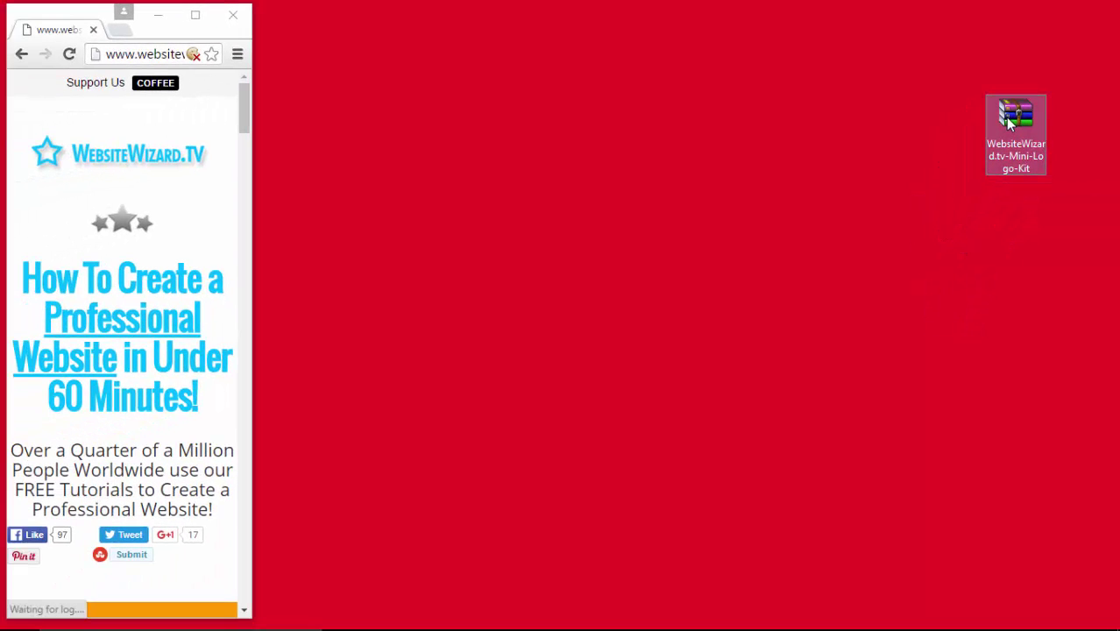
Extract the folder inside the WebsiteWizard.tv-Mini-Logo-Kit archive to the suggested desktop destination and close WinRAR
double_click(1008, 121)
left_click_drag(666, 55, 725, 56)
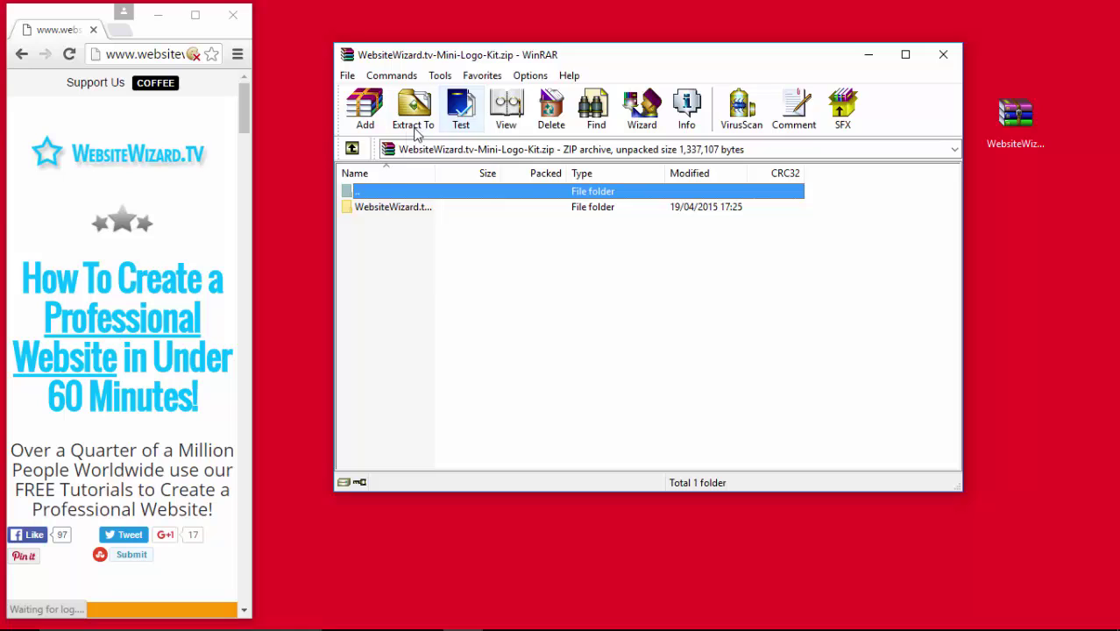
left_click(392, 209)
left_click(412, 110)
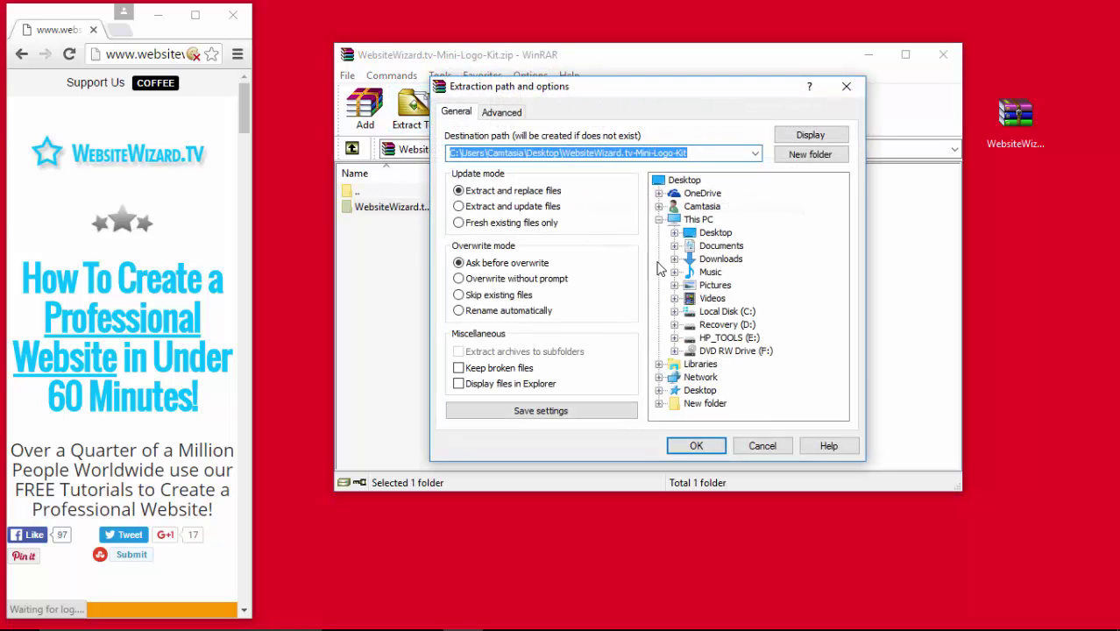
left_click(690, 446)
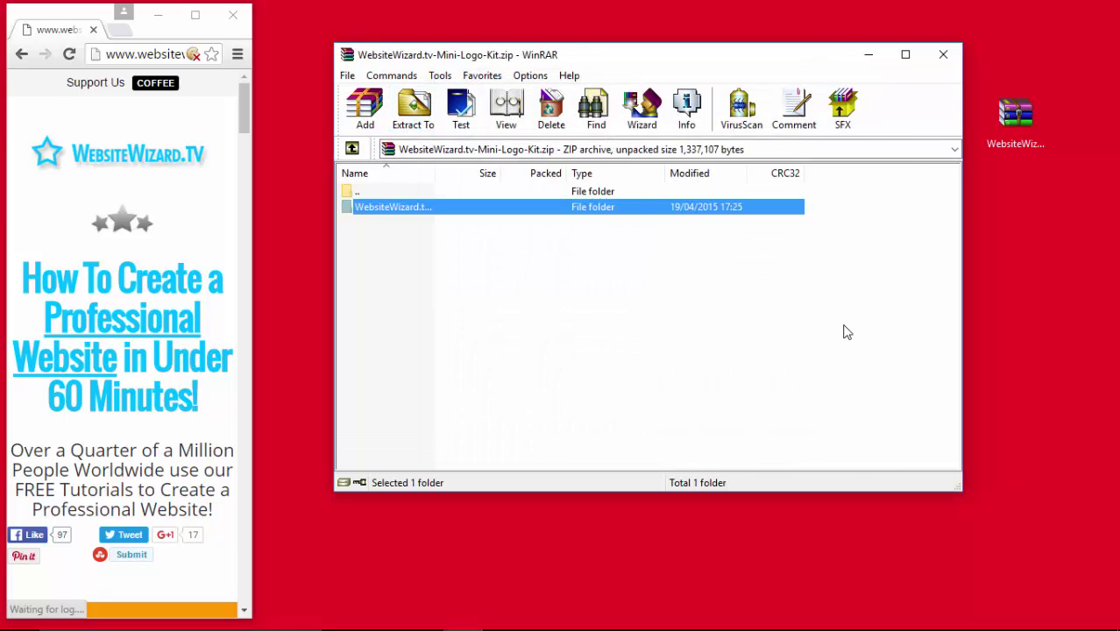
left_click(943, 55)
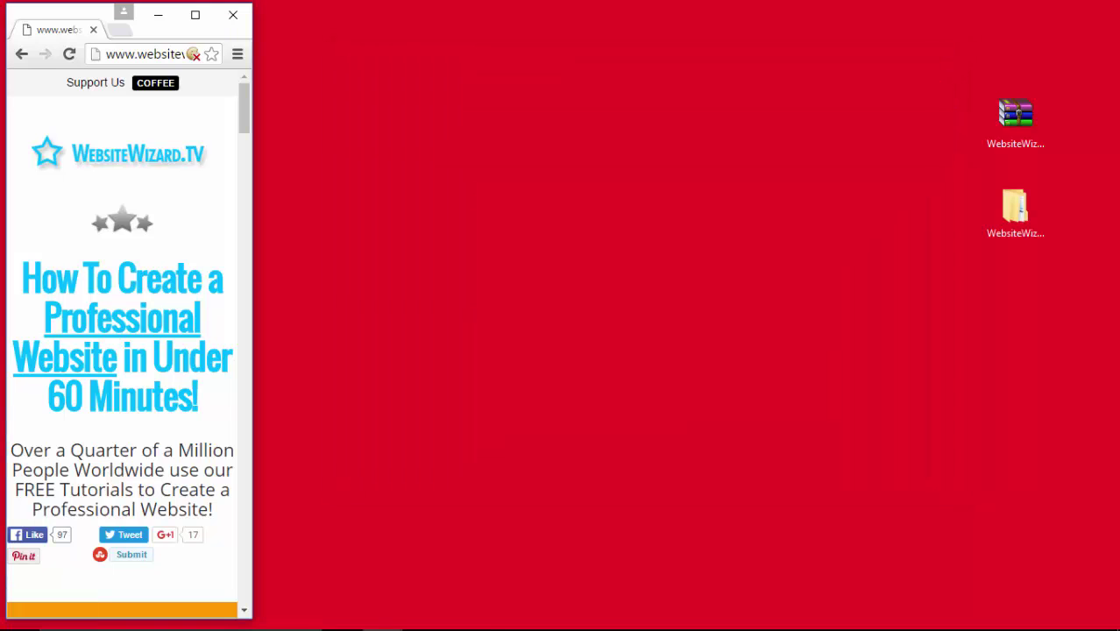
Open the extracted WebsiteWizard.tv-Mini-Logo-Kit folder and the WebsiteWizard.tv - Mini Logo Kit folder inside it
left_click(1019, 230)
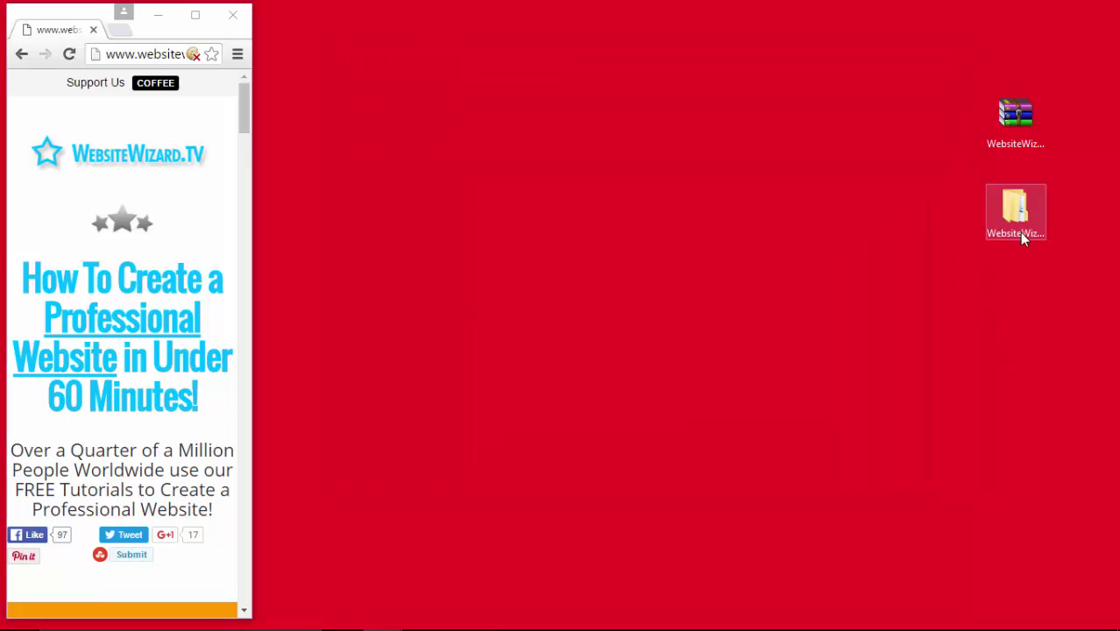
double_click(1007, 238)
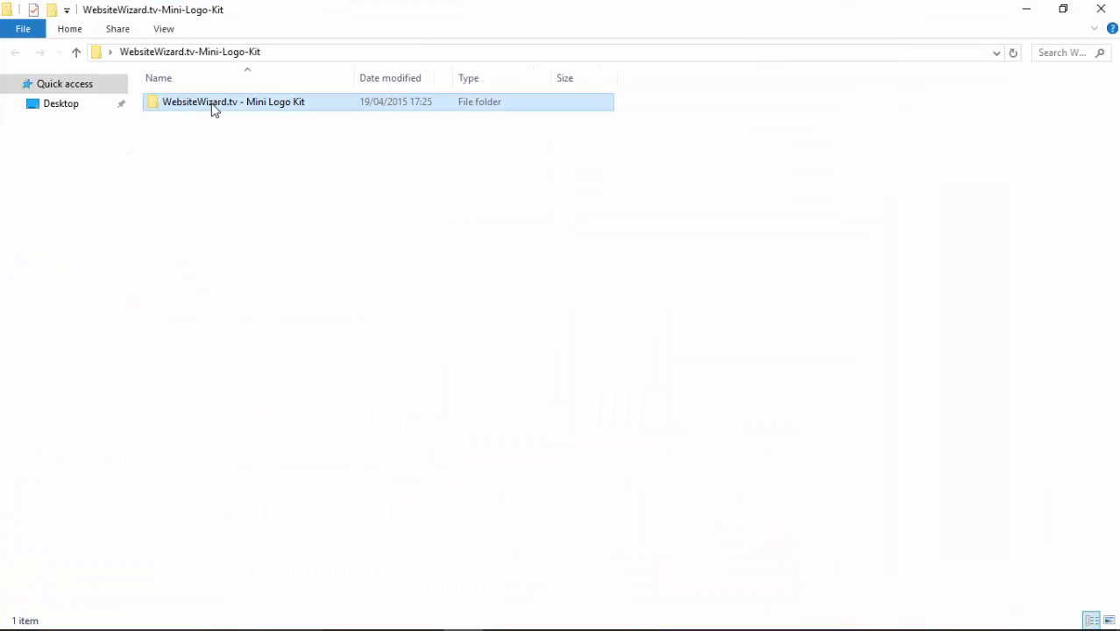
double_click(210, 103)
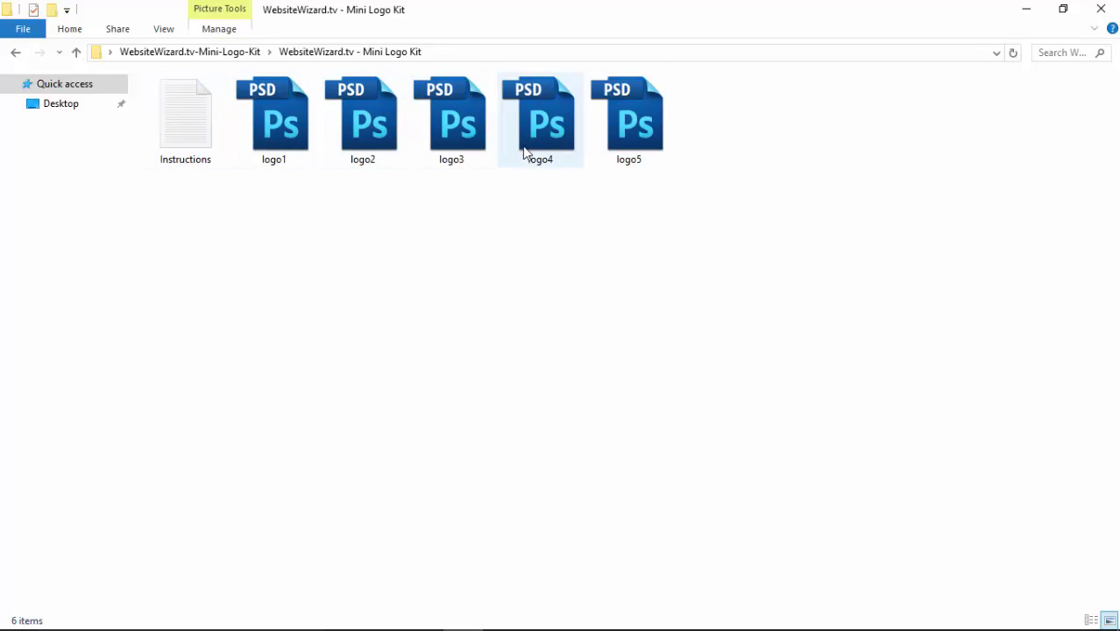
Read the Instructions text file, examining the Adobe download address for the Photoshop trial, and close it
left_click(169, 134)
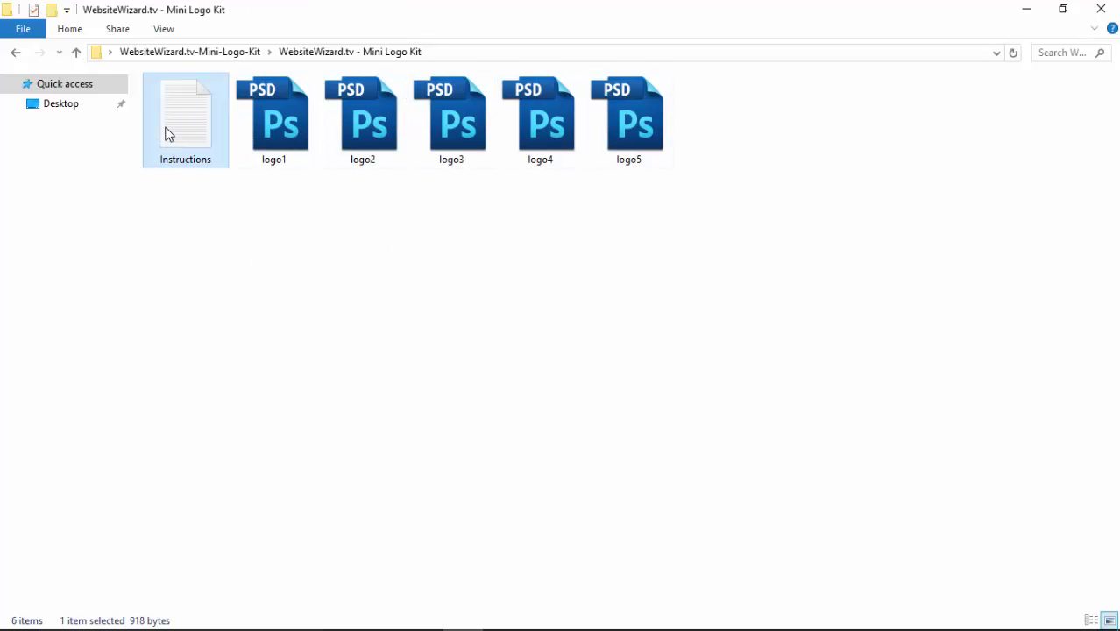
double_click(169, 134)
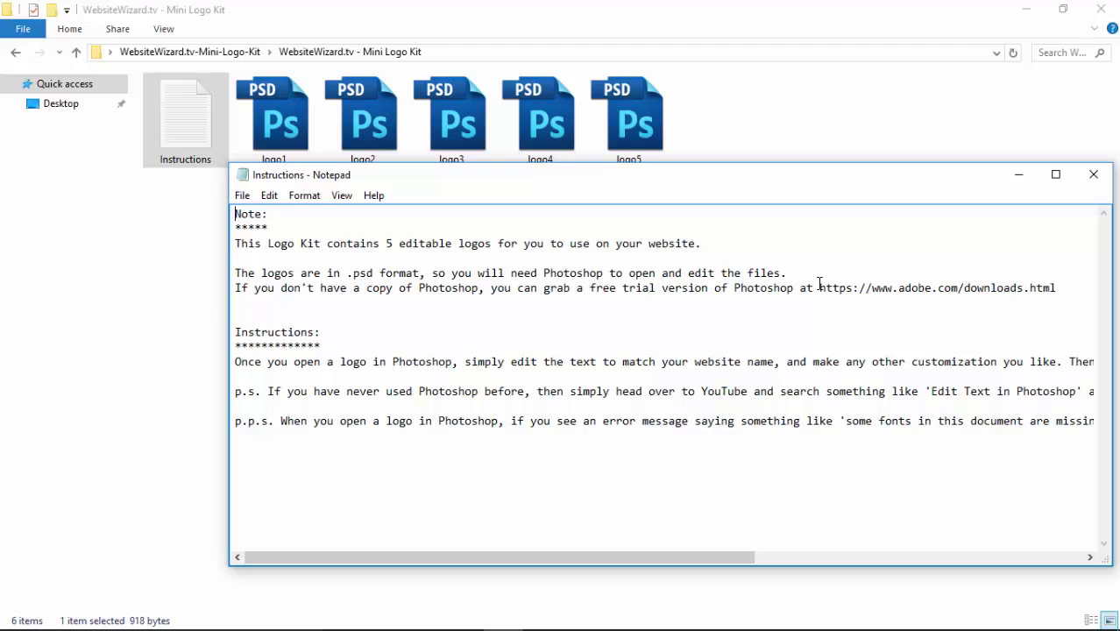
left_click_drag(827, 284, 1059, 286)
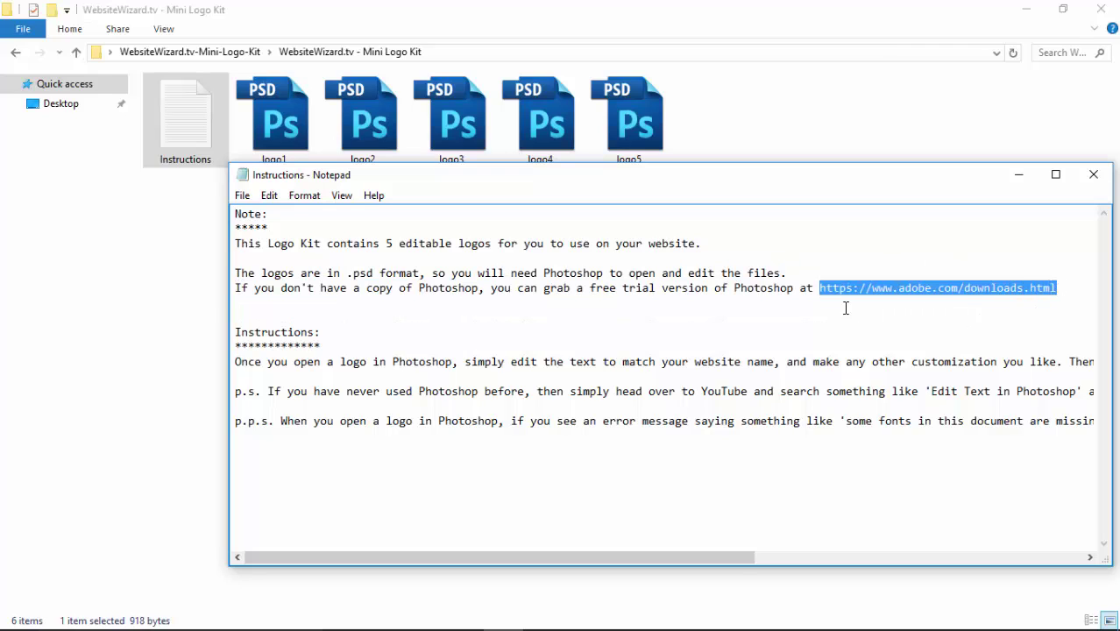
left_click(970, 310)
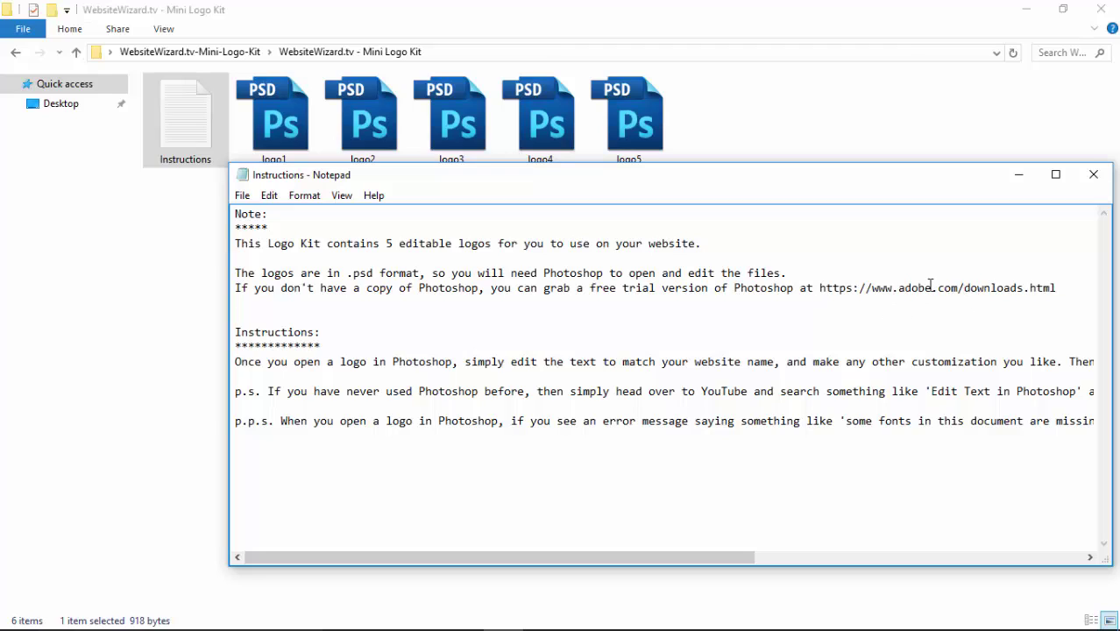
left_click_drag(821, 287, 1060, 290)
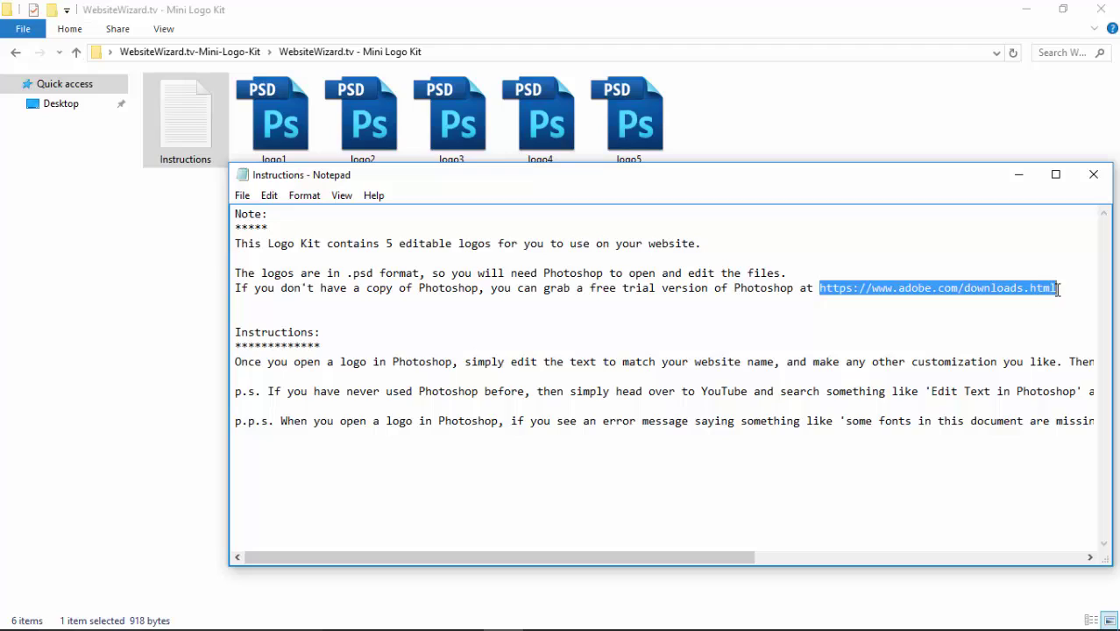
left_click(907, 303)
left_click_drag(871, 288, 958, 294)
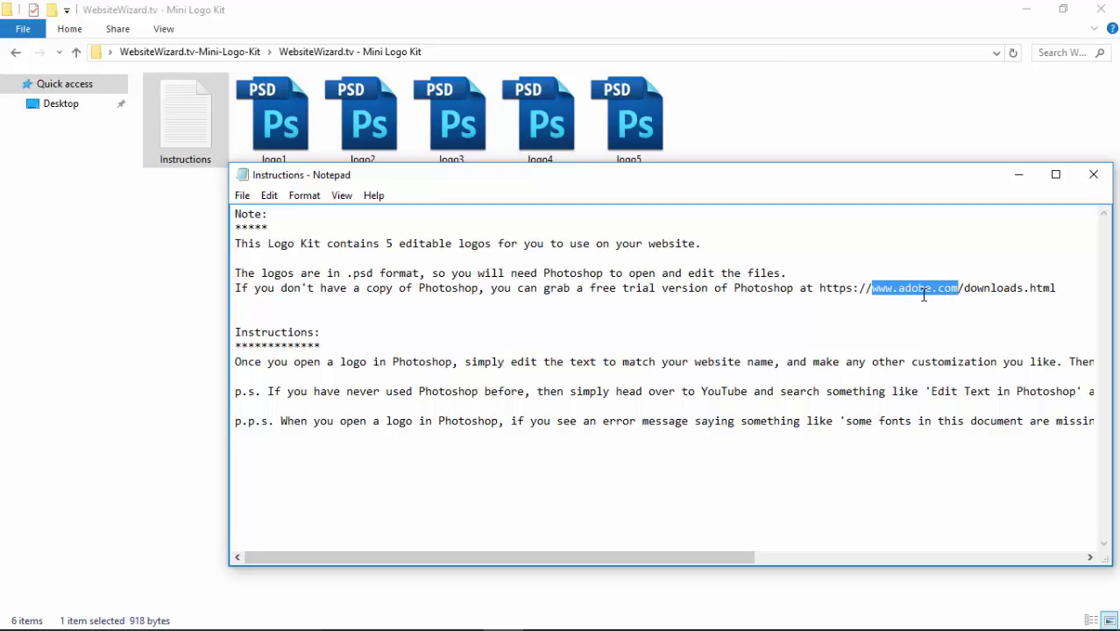
left_click(1093, 175)
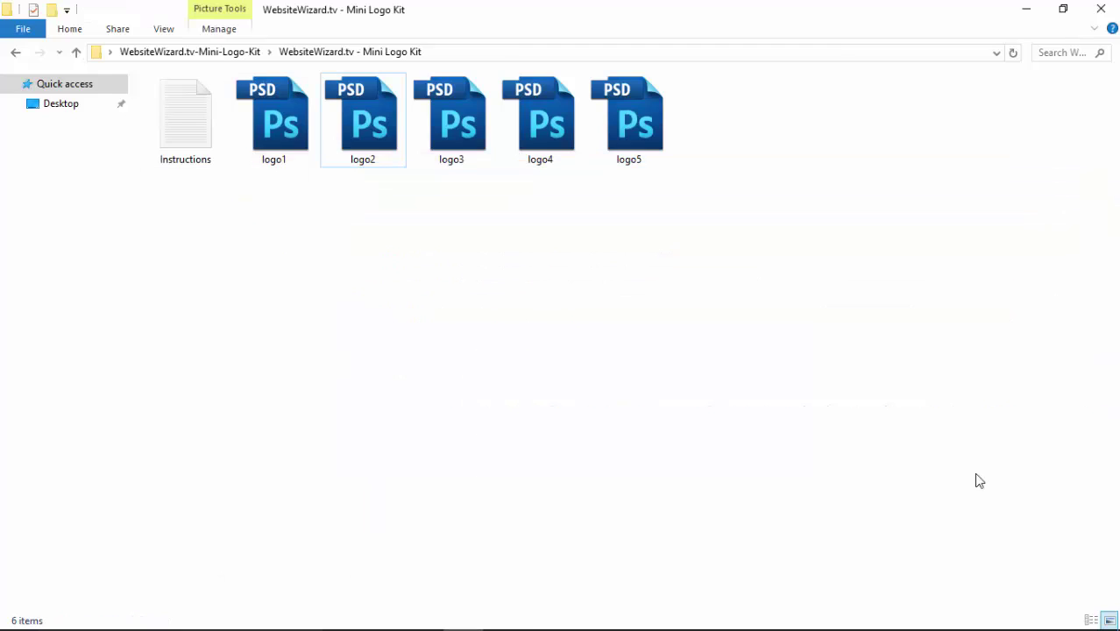
Open logo2 in Photoshop, accept the missing-fonts notice, and expand Layer 1 and its nested group
left_click(364, 122)
double_click(364, 123)
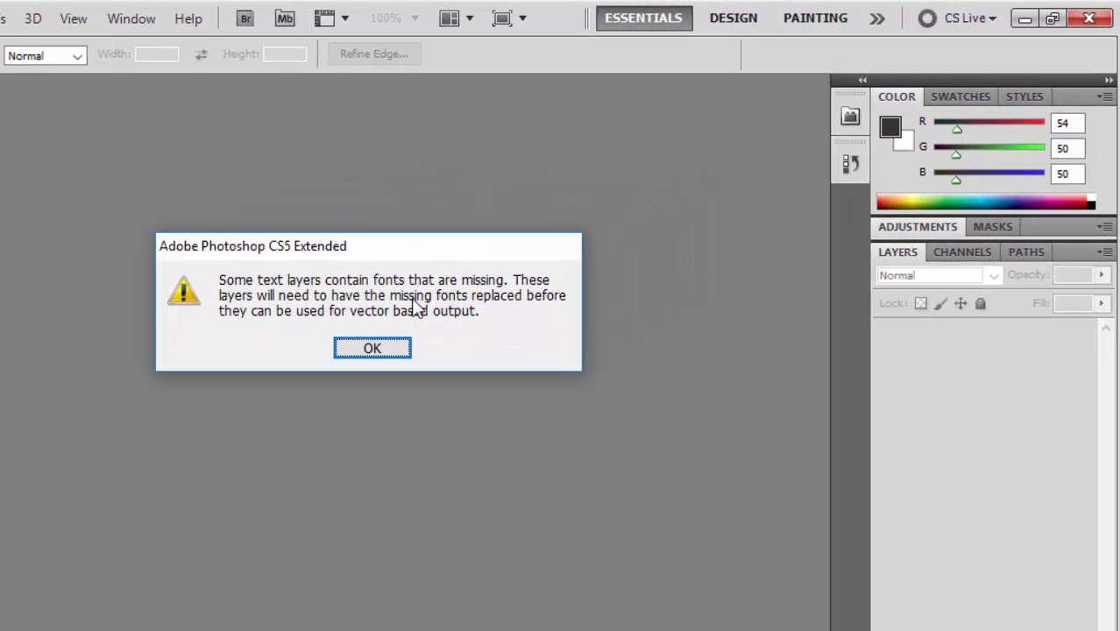
left_click(365, 350)
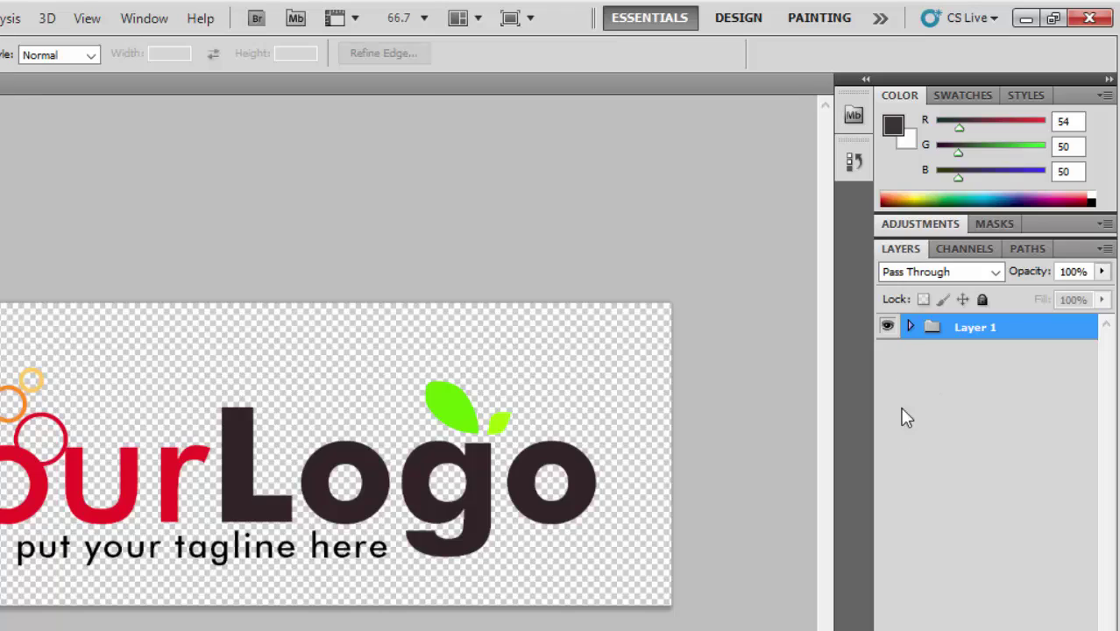
left_click(911, 327)
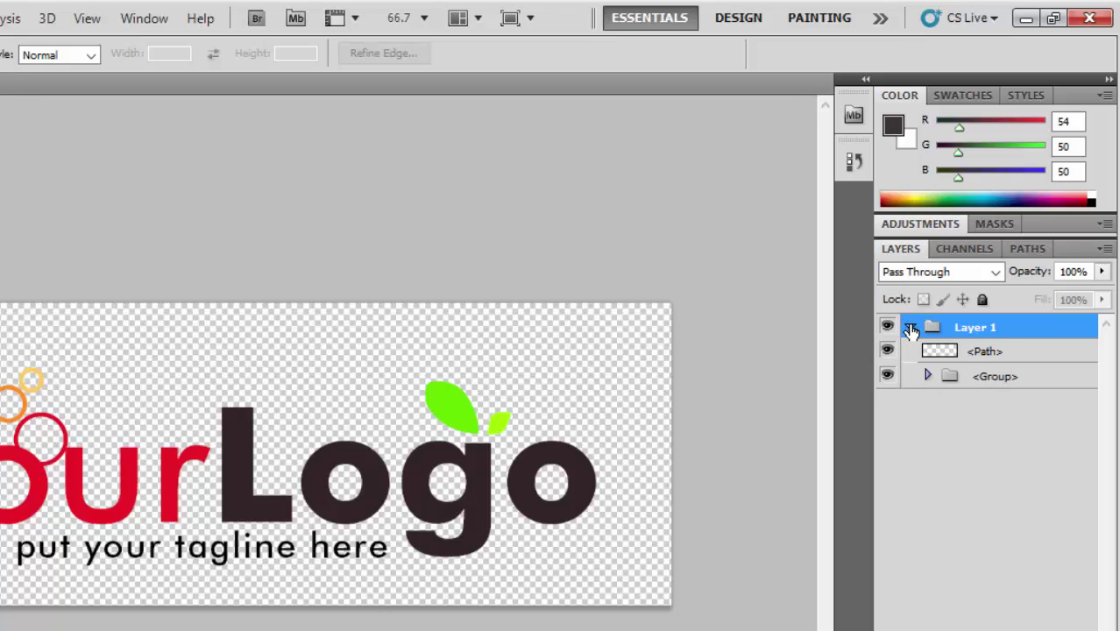
left_click(926, 377)
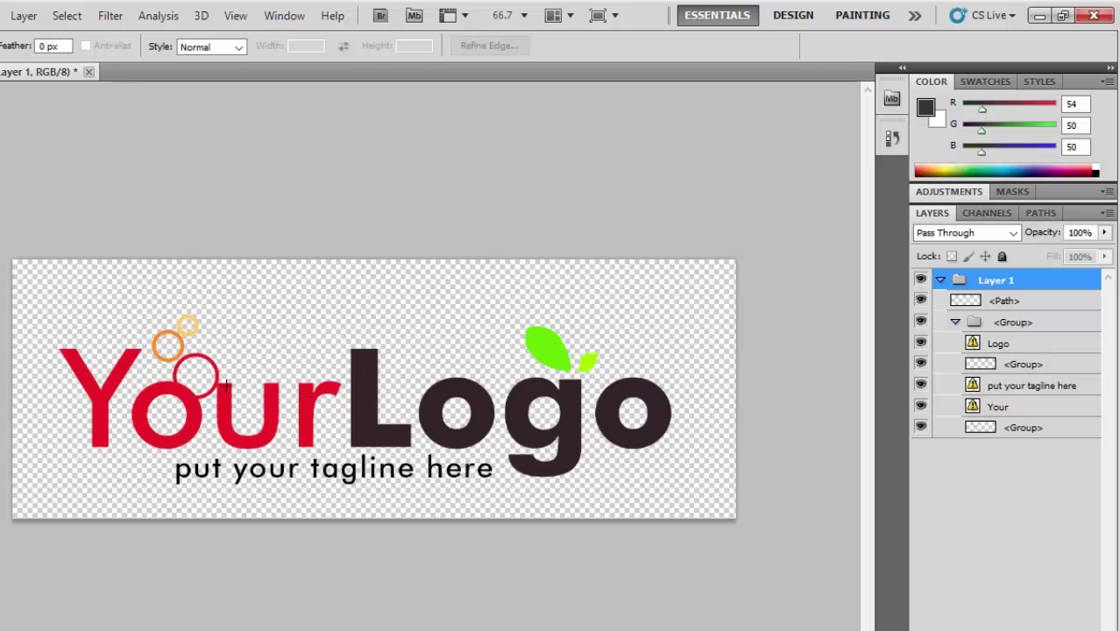
Hide and show the Logo and Your text layers to see which logo words they hold
left_click(921, 344)
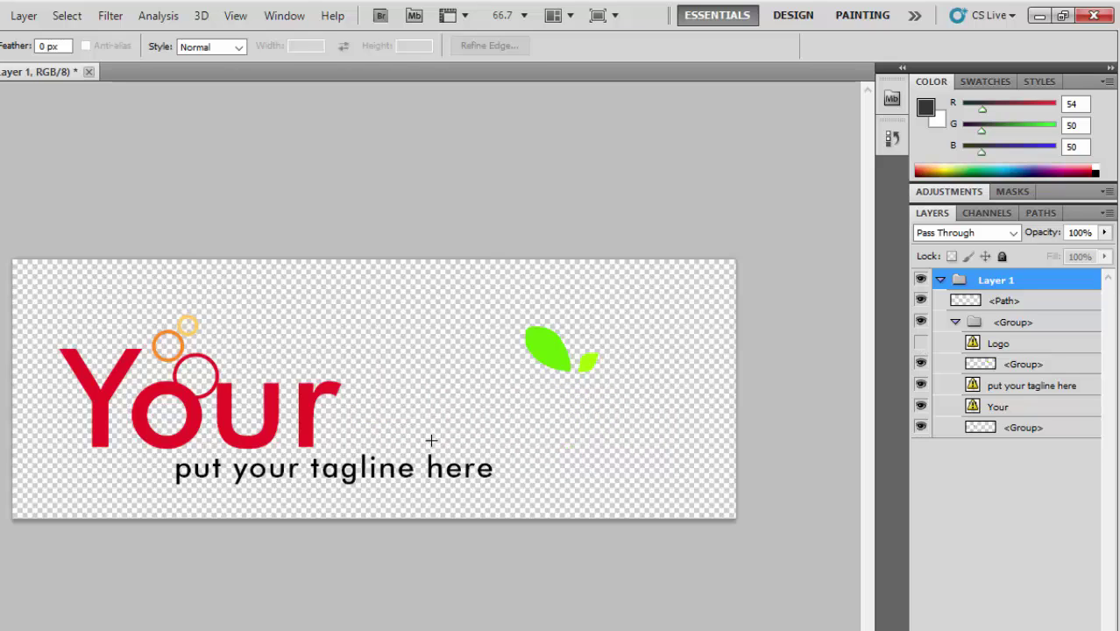
left_click(921, 345)
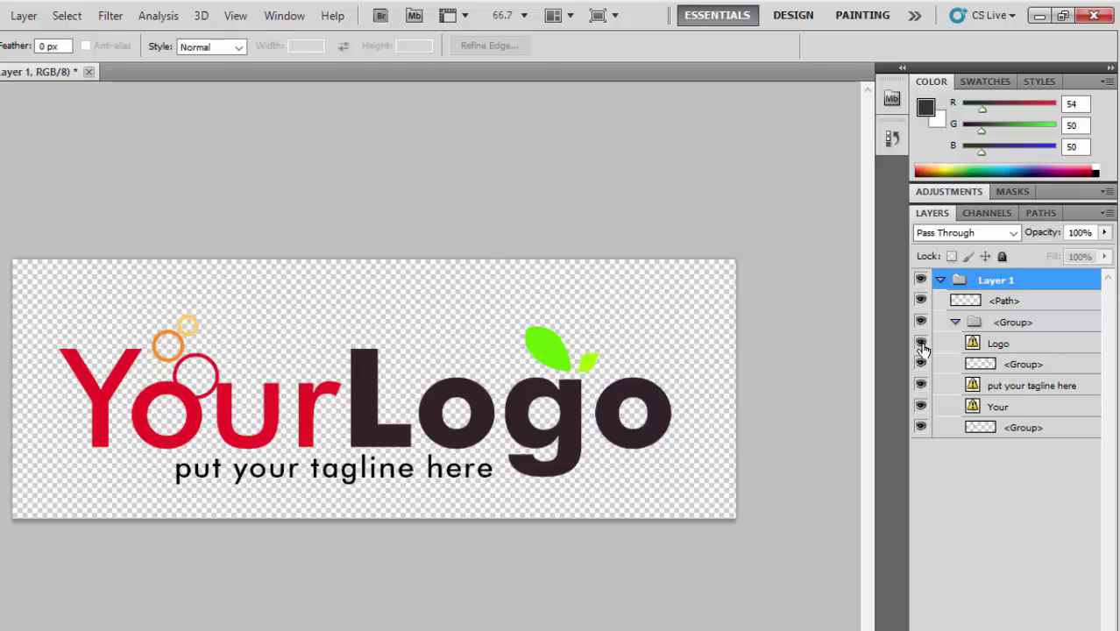
left_click(1001, 346)
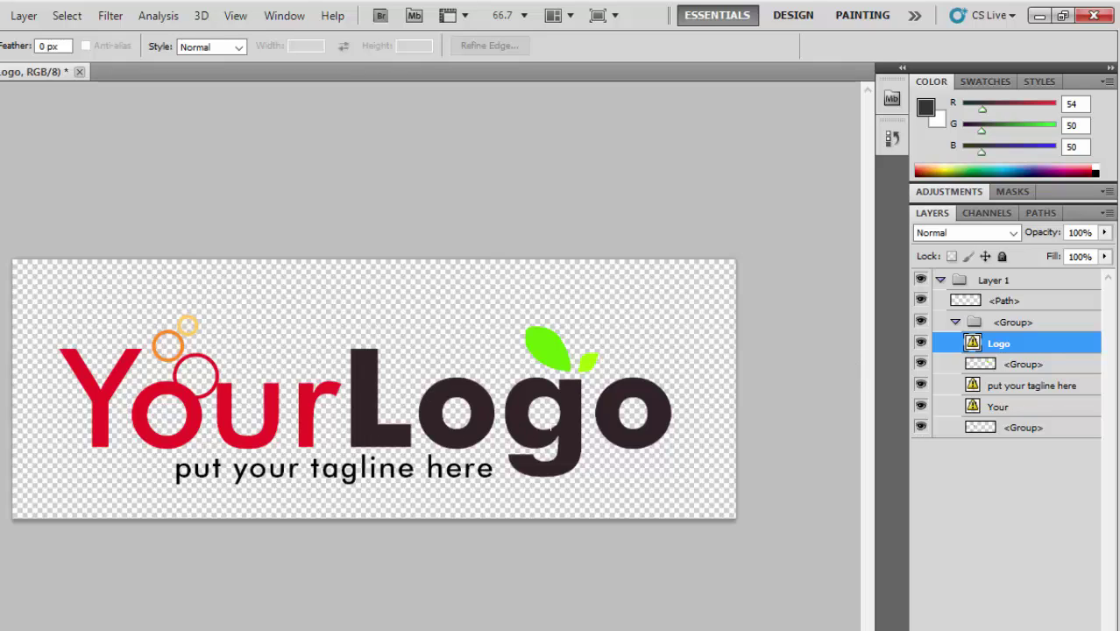
left_click(1002, 412)
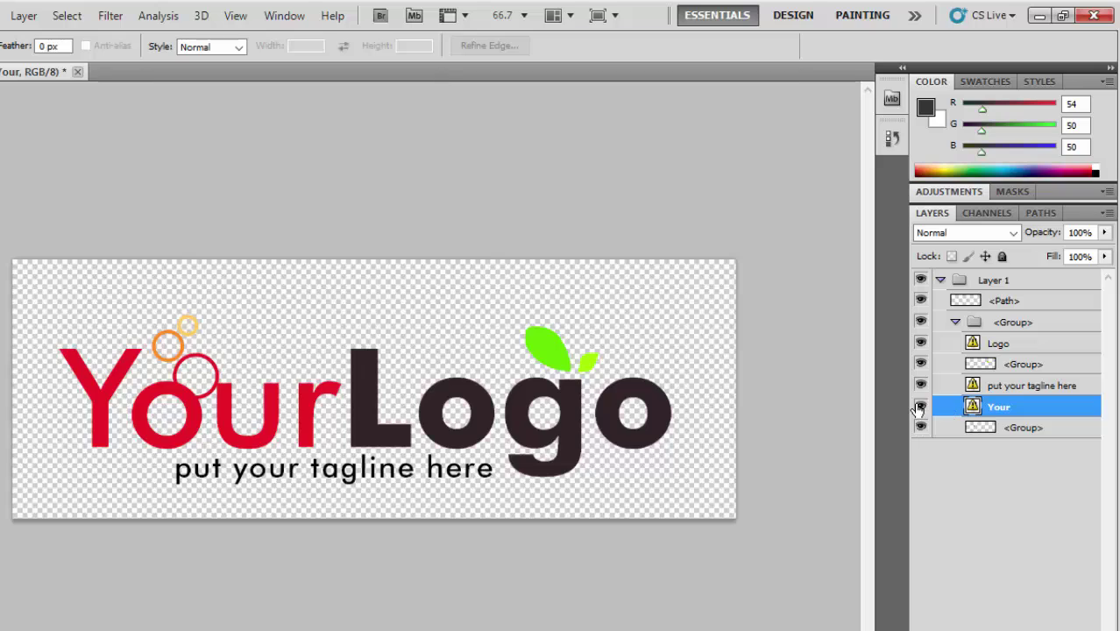
left_click(920, 407)
left_click(920, 407)
left_click(921, 407)
left_click(920, 407)
Examine the two graphic <Group> layers and the tagline layer, toggling the tagline's visibility off and on
left_click(1019, 367)
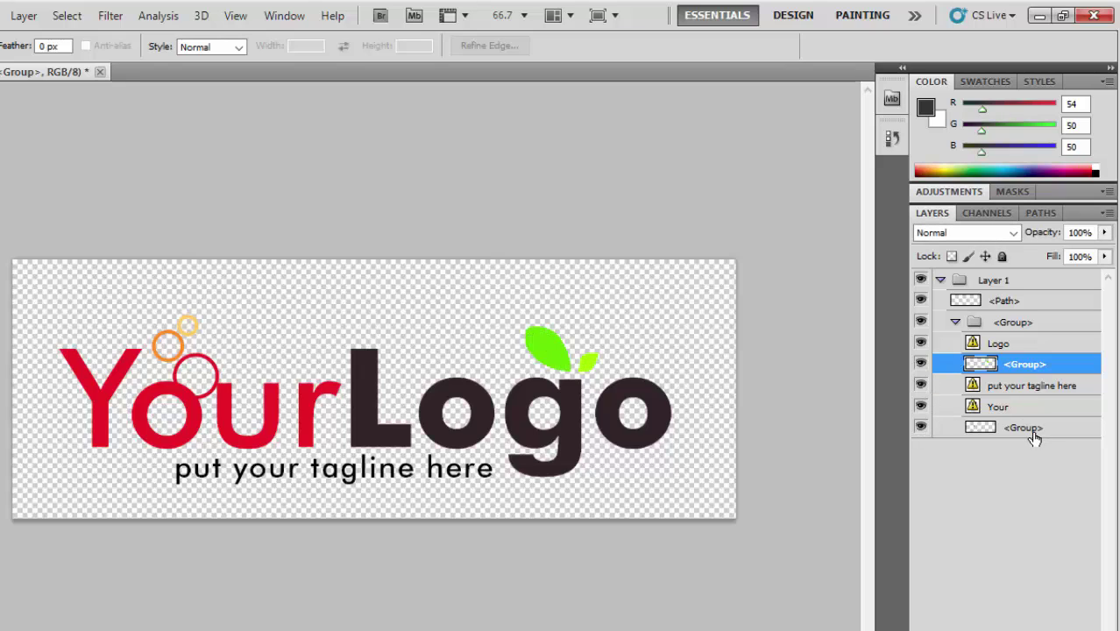
left_click(979, 433)
left_click(922, 430)
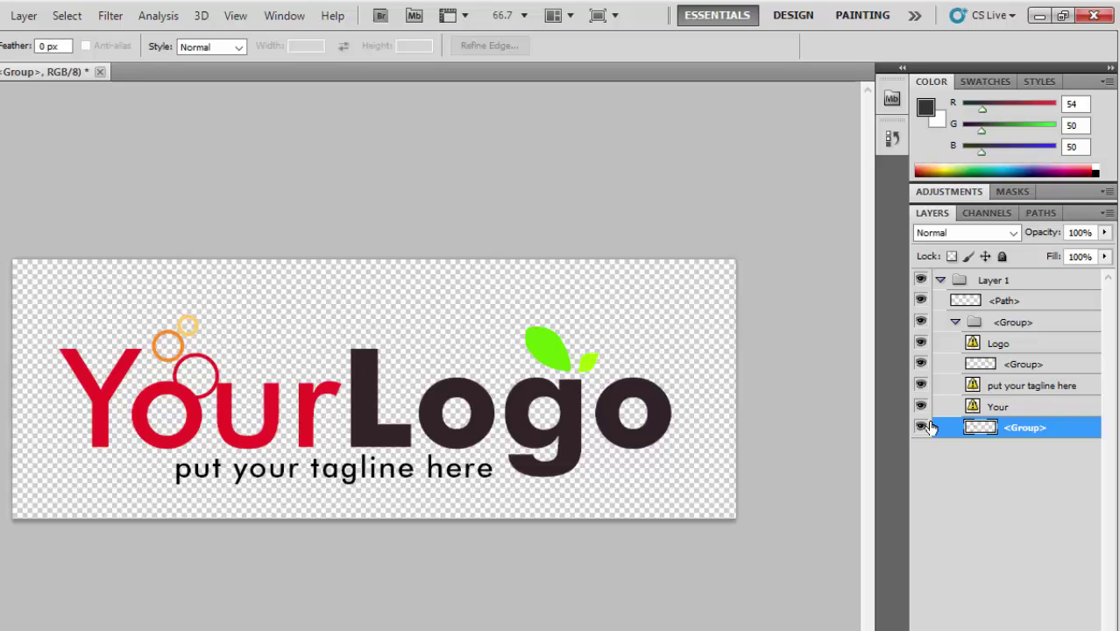
left_click(1008, 393)
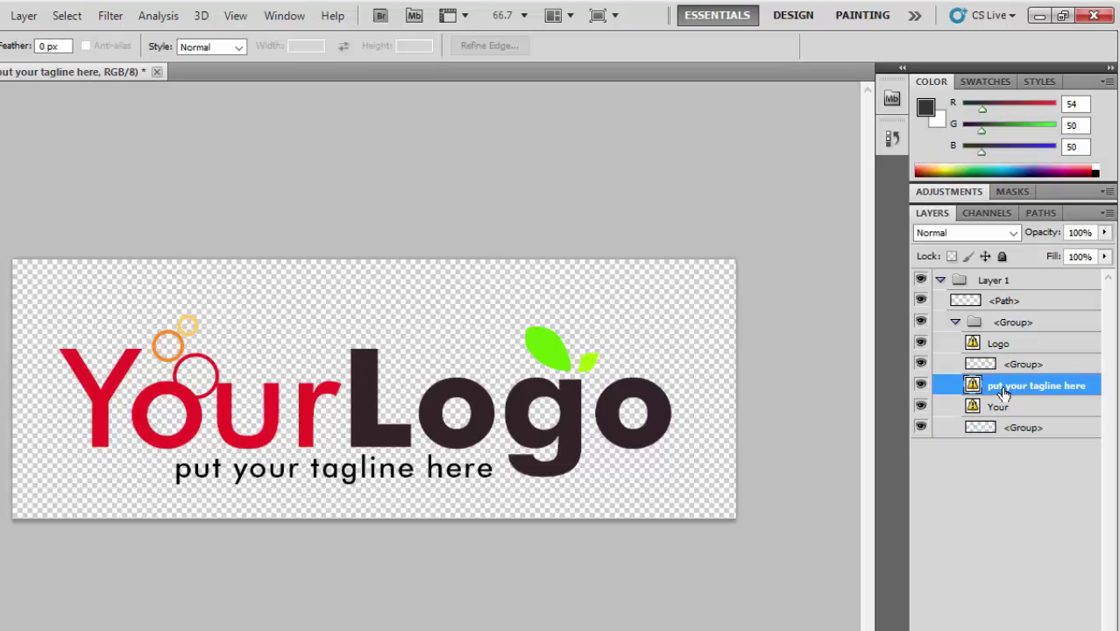
left_click(921, 387)
left_click(920, 386)
left_click(921, 386)
left_click(921, 387)
Toggle the nested group and each layer inside it off and on to match them to the logo's parts
left_click(921, 322)
left_click(920, 321)
left_click(921, 343)
left_click(921, 342)
left_click(921, 364)
left_click(920, 364)
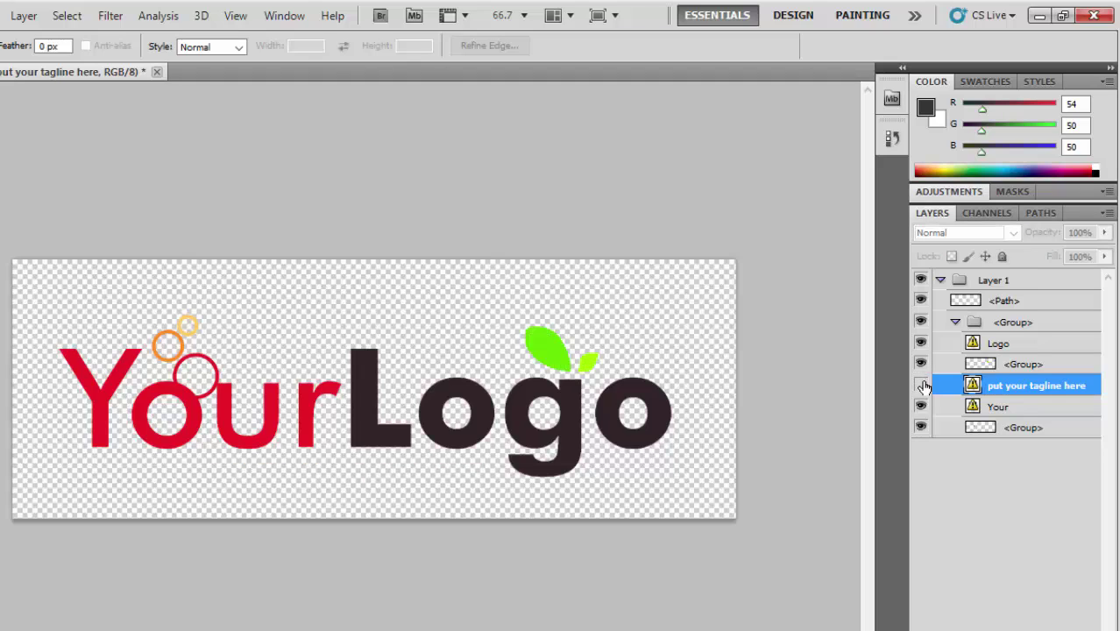
left_click(921, 407)
left_click(921, 407)
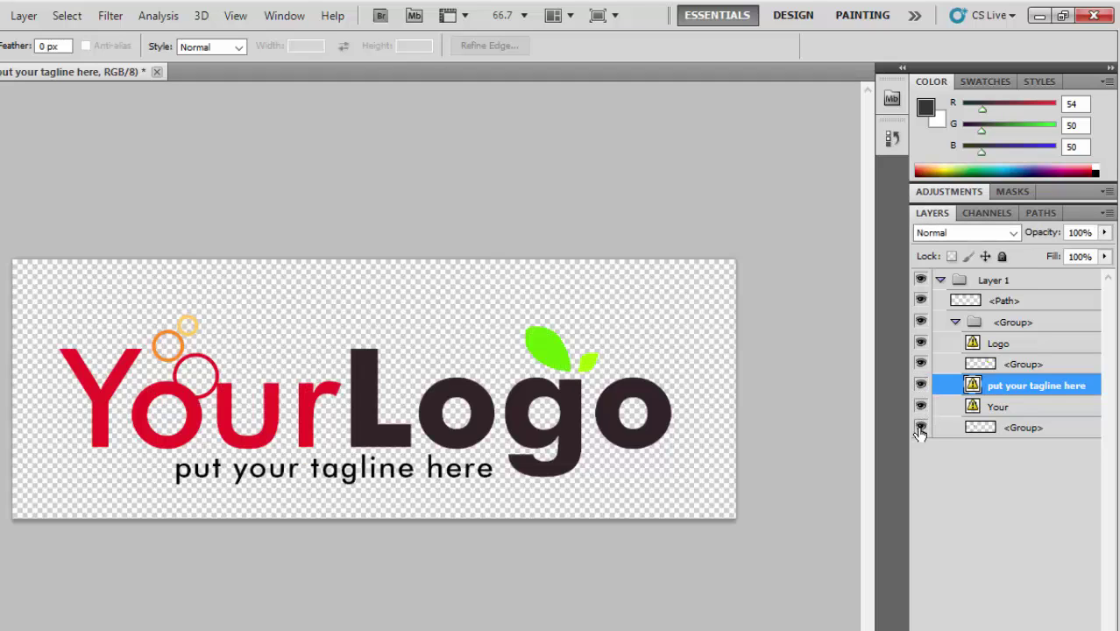
left_click(921, 427)
left_click(920, 427)
left_click(952, 510)
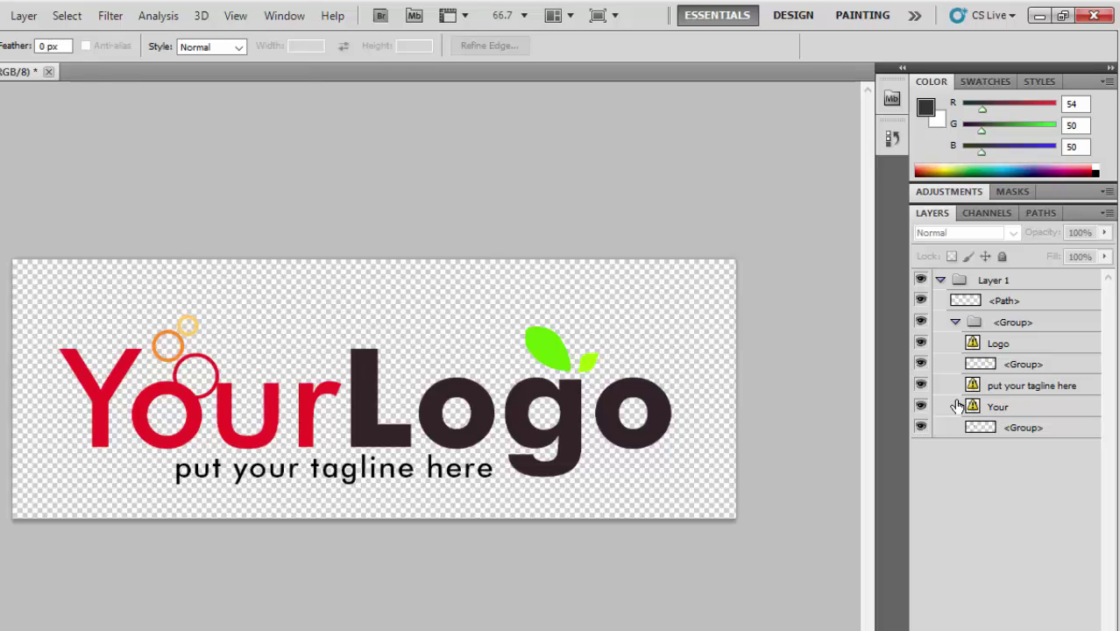
Recheck the Logo, upper <Group>, tagline and Your layers by hiding and showing each one
left_click(921, 346)
left_click(920, 345)
left_click(920, 364)
left_click(921, 363)
left_click(921, 385)
left_click(920, 384)
left_click(921, 407)
left_click(922, 407)
left_click(921, 407)
left_click(921, 407)
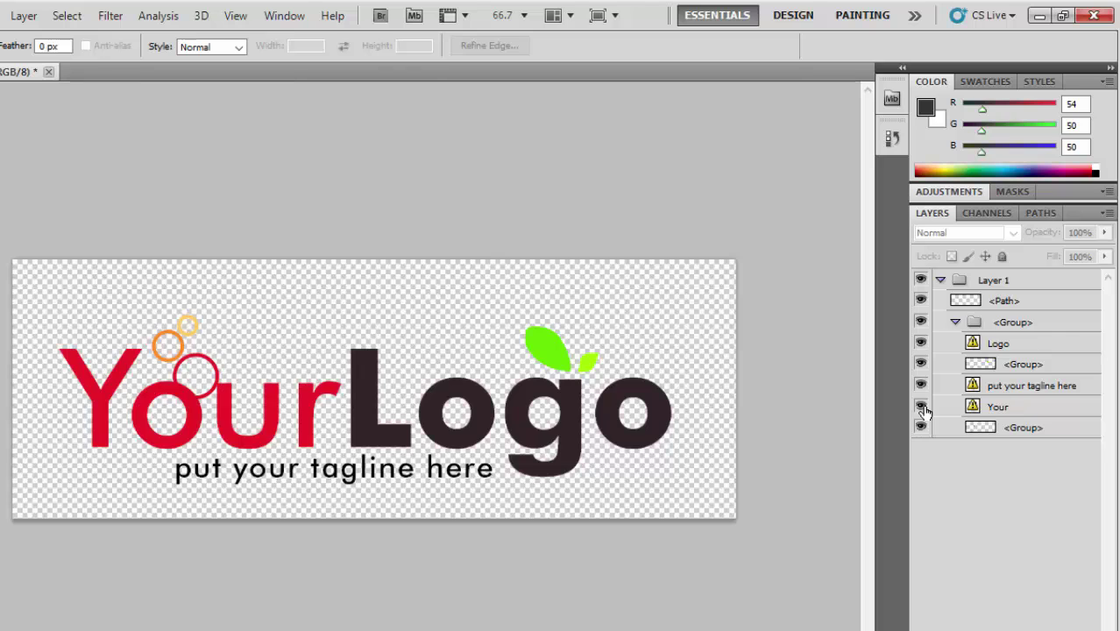
Select the word "Your" on its text layer for editing and accept the substitution of the missing FuturaBT Medium font
left_click(1014, 407)
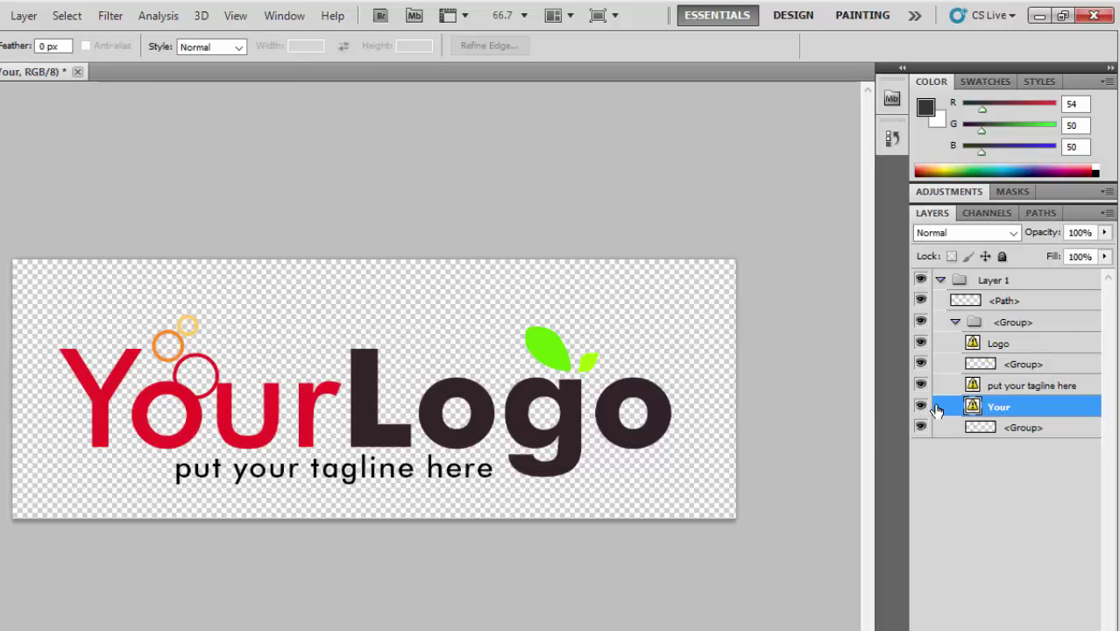
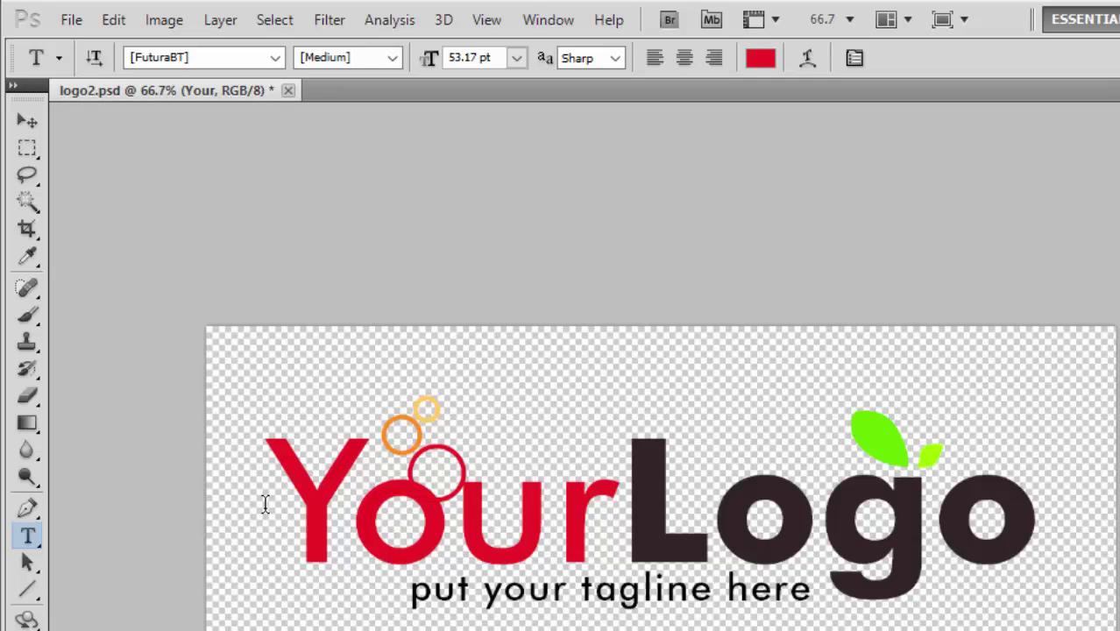
left_click_drag(264, 504, 613, 469)
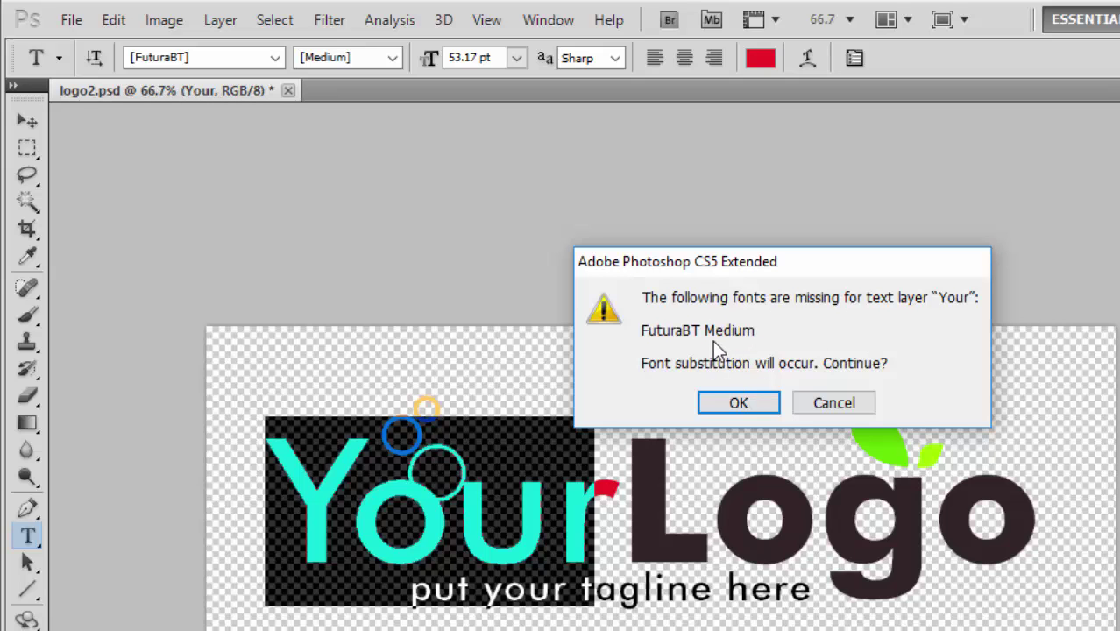
left_click(735, 405)
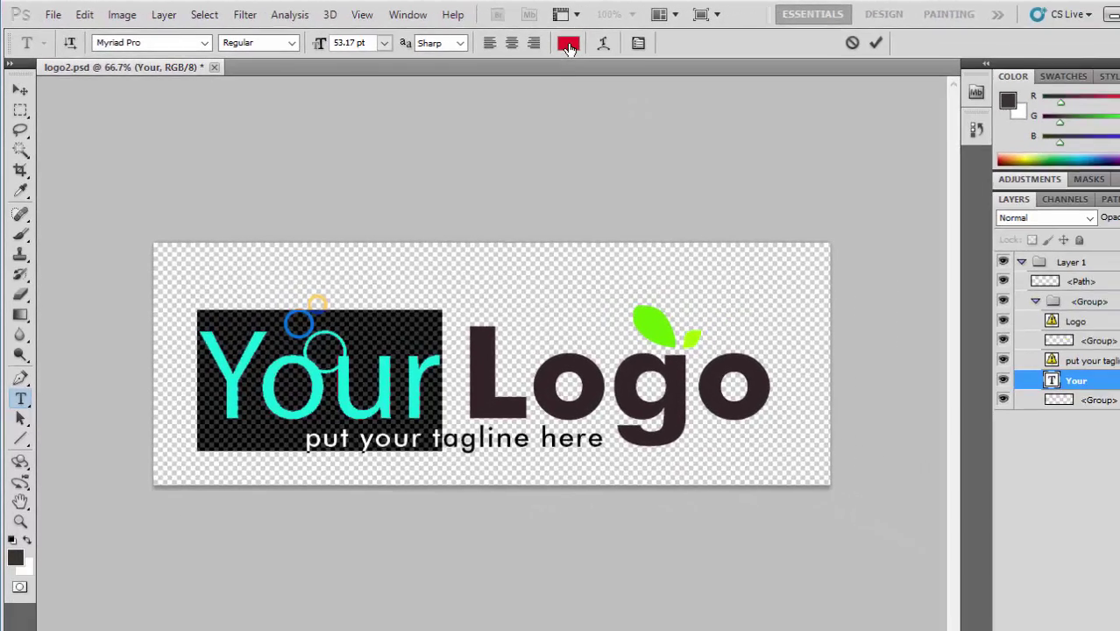
Try orange and turquoise shades on the word "Your", settle on blue 1794ec and commit the text edit
left_click(568, 45)
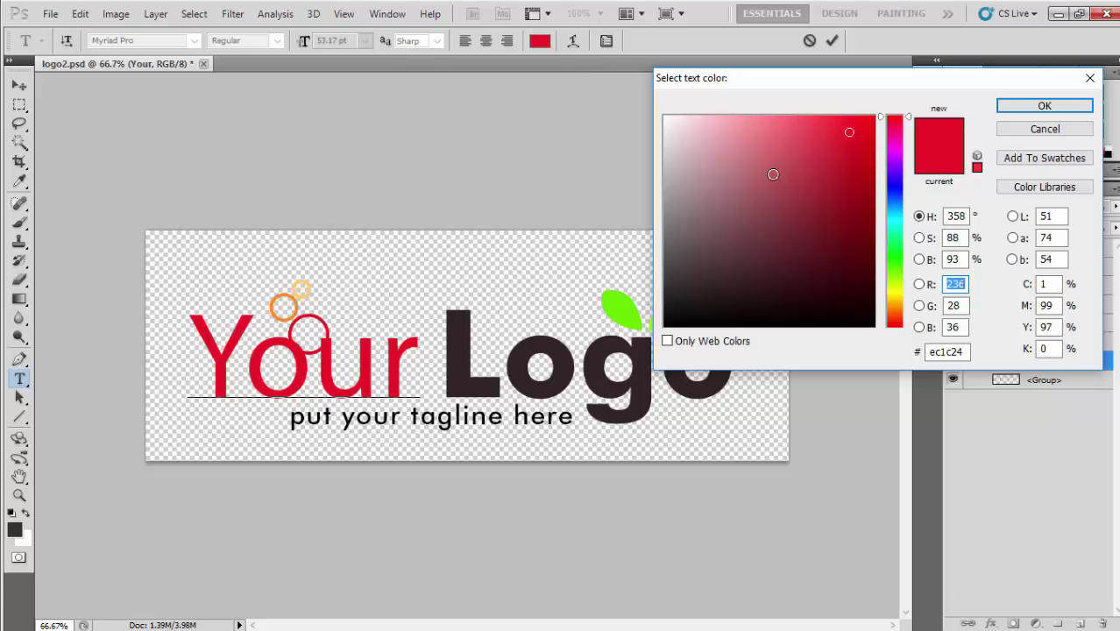
left_click(895, 308)
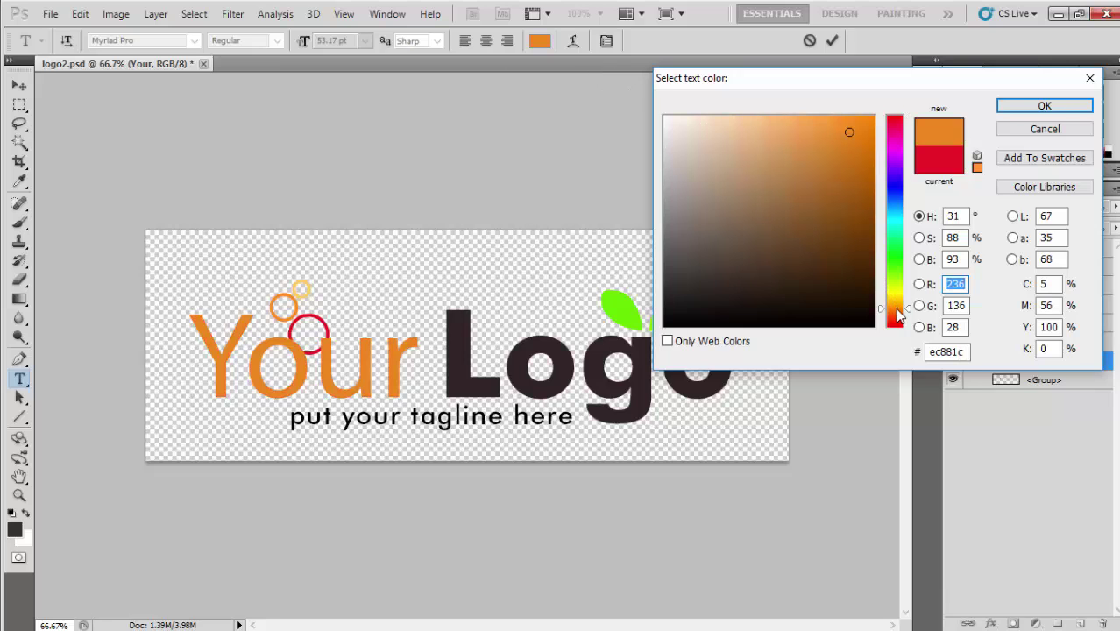
left_click(901, 187)
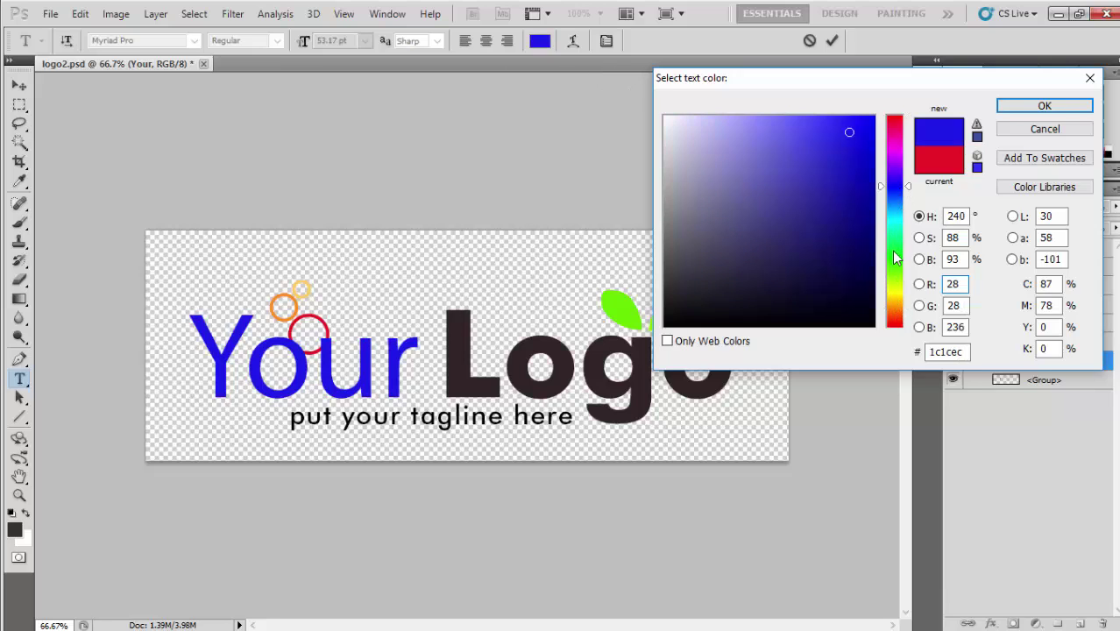
mouse_move(894, 256)
left_mouse_down()
mouse_move(896, 156)
mouse_move(895, 235)
left_mouse_up()
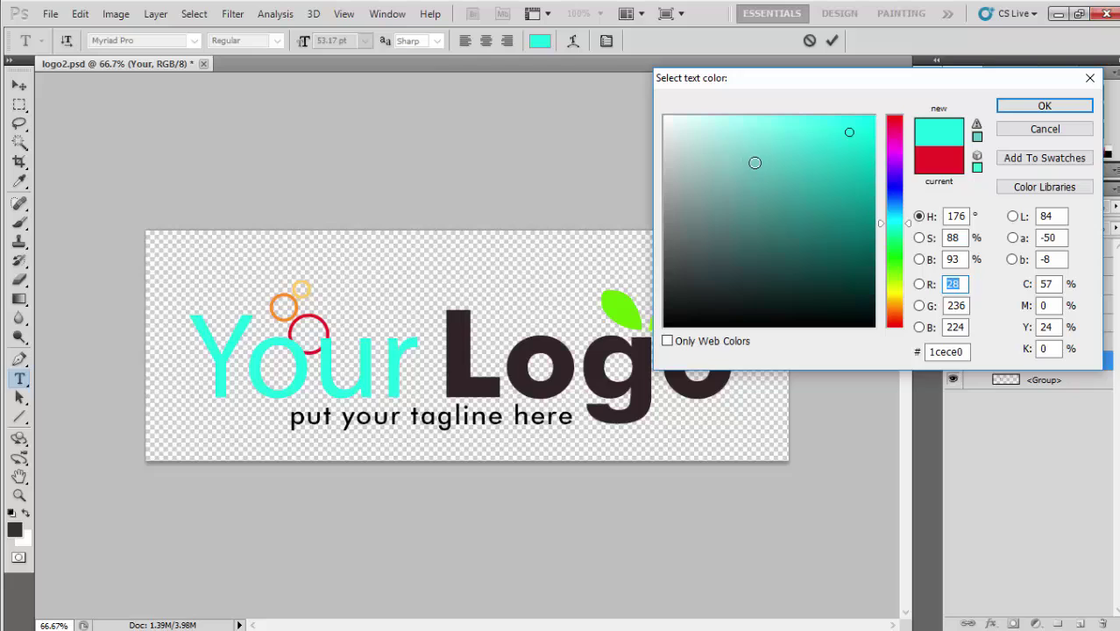
mouse_move(755, 162)
left_mouse_down()
mouse_move(780, 143)
mouse_move(816, 185)
mouse_move(789, 210)
mouse_move(708, 173)
mouse_move(730, 150)
mouse_move(798, 150)
left_mouse_up()
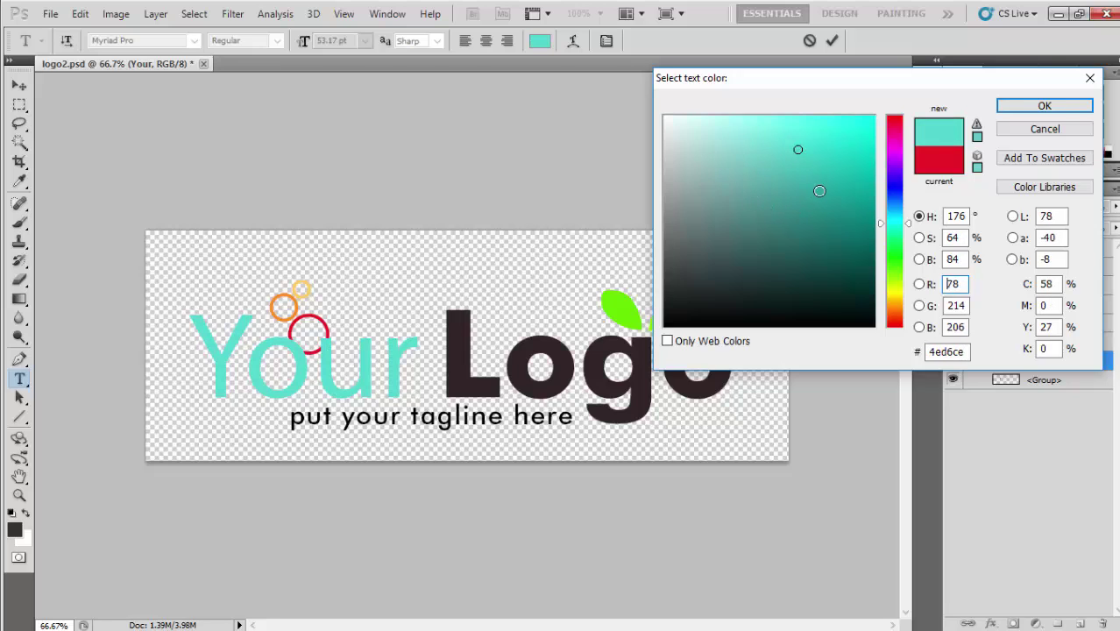
mouse_move(819, 191)
left_mouse_down()
mouse_move(803, 205)
mouse_move(841, 140)
left_mouse_up()
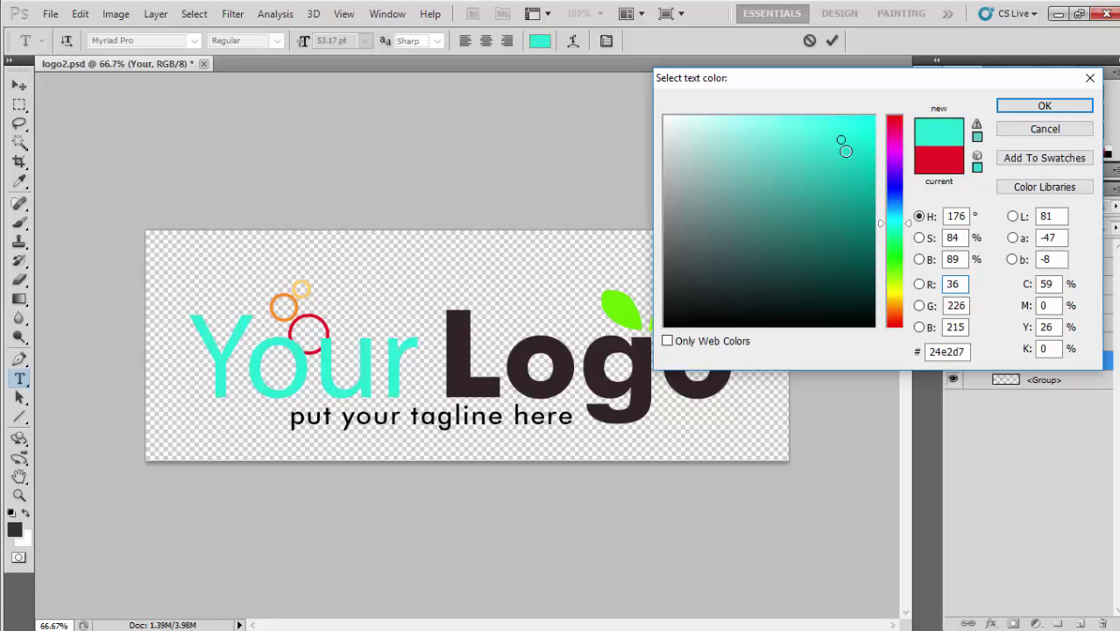
left_click(894, 317)
left_click_drag(894, 262, 896, 310)
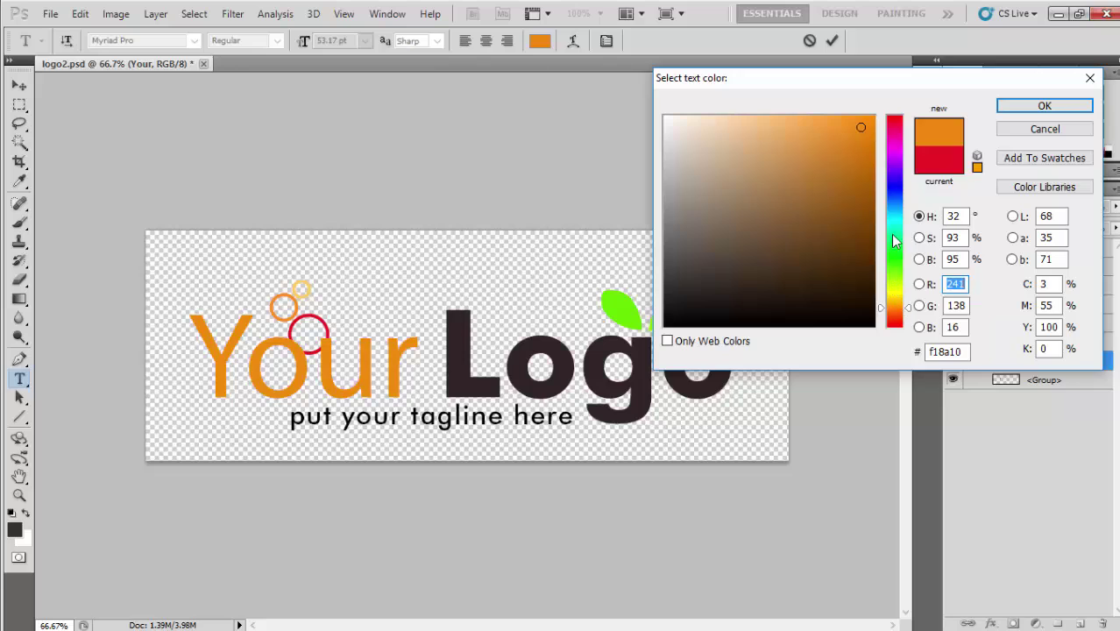
left_click_drag(894, 224, 898, 206)
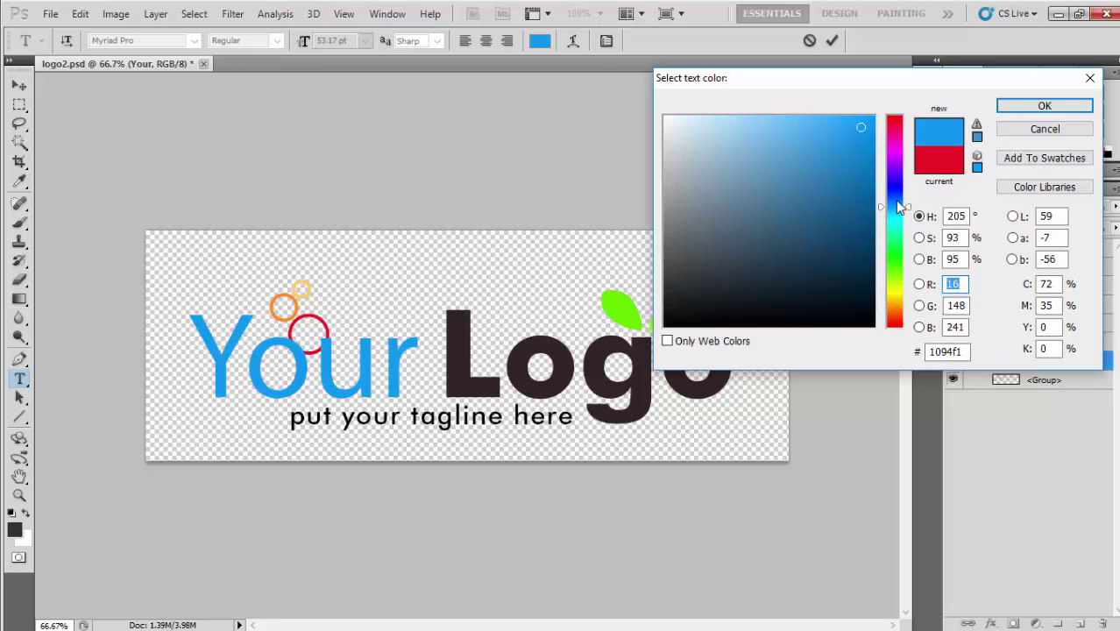
left_click_drag(820, 145, 854, 131)
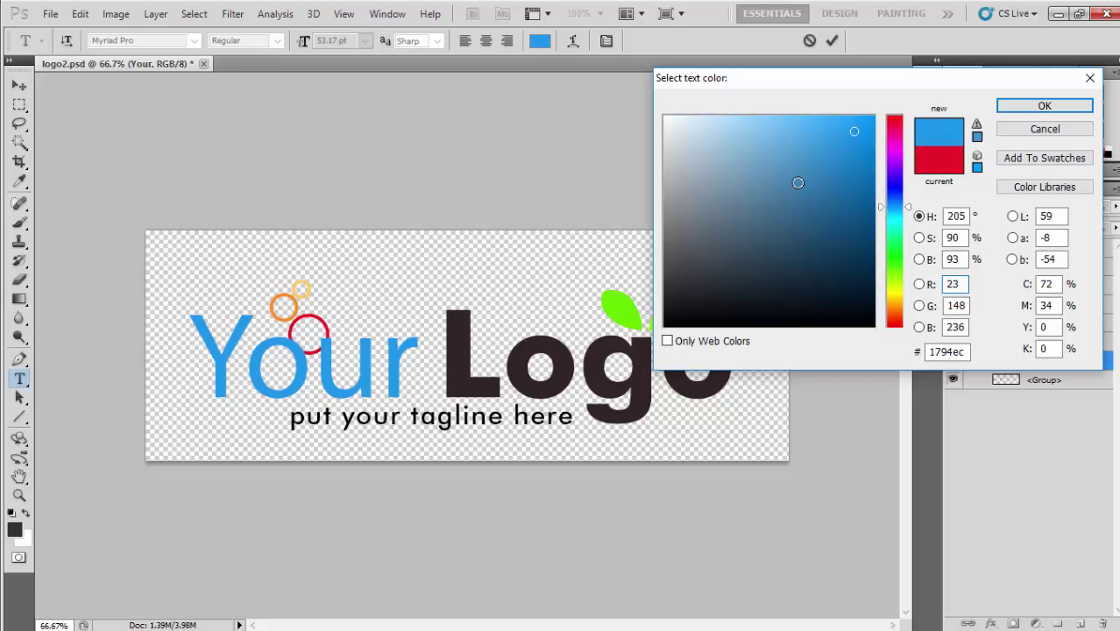
left_click(1044, 105)
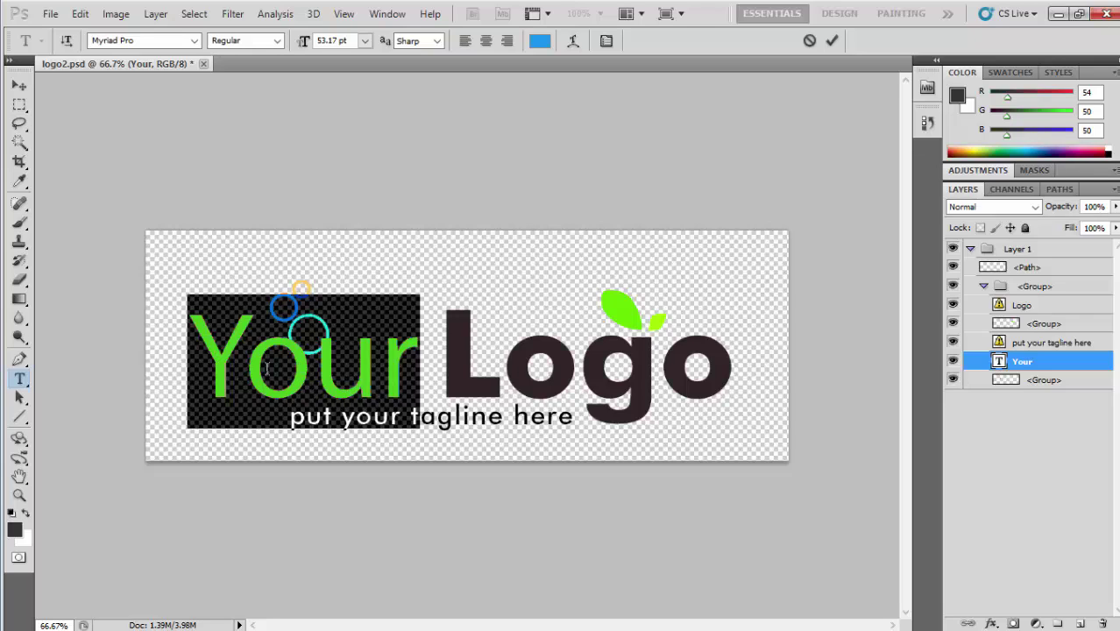
left_click(834, 41)
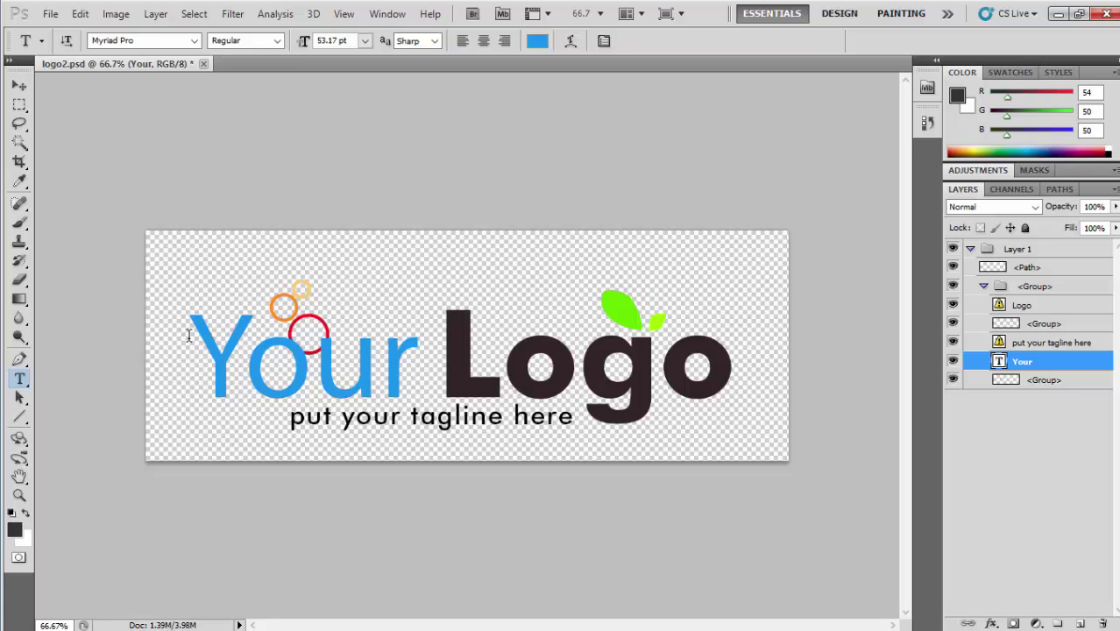
Try OCR A Extended on the word "Your", then change its font to Poplar Std
left_click_drag(187, 335, 423, 336)
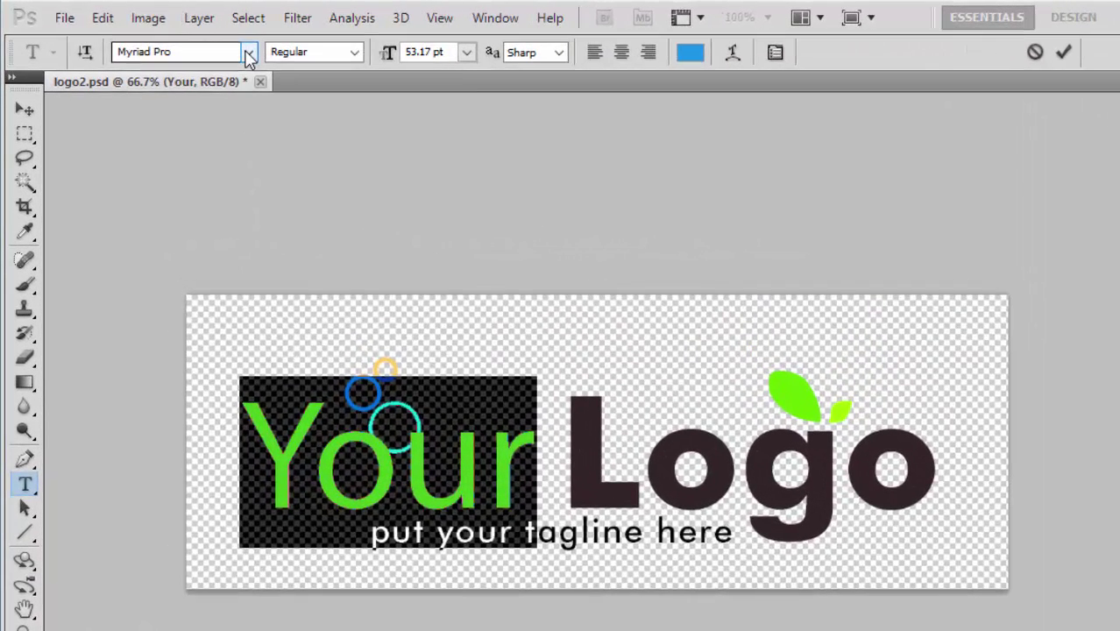
left_click(193, 41)
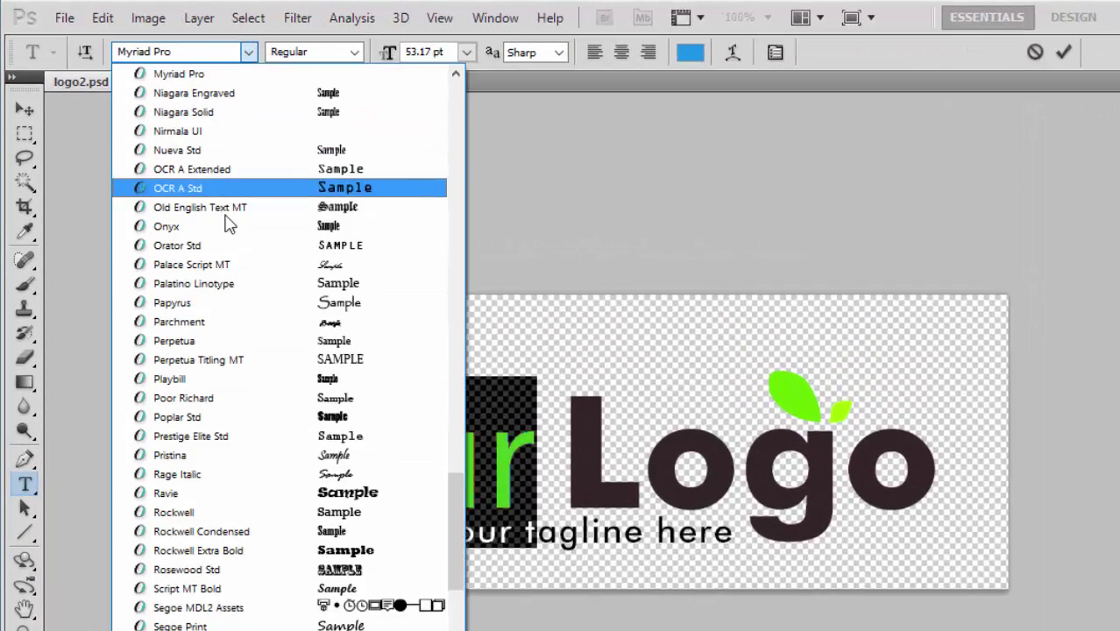
scroll(243, 393, "down", 3)
scroll(245, 399, "down", 3)
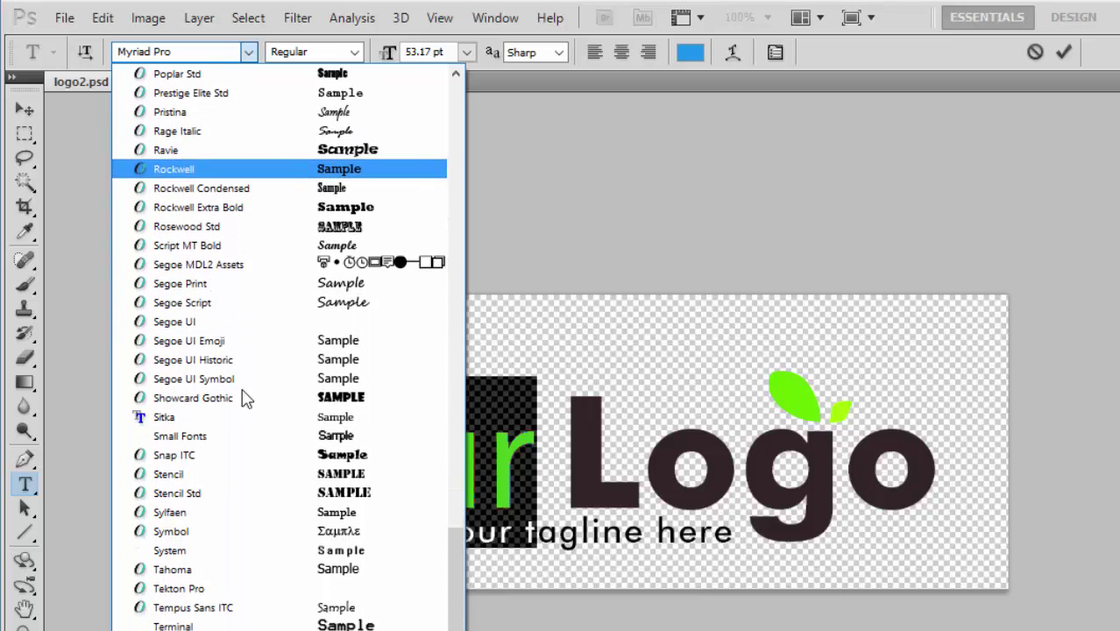
scroll(243, 396, "up", 10)
left_click(241, 399)
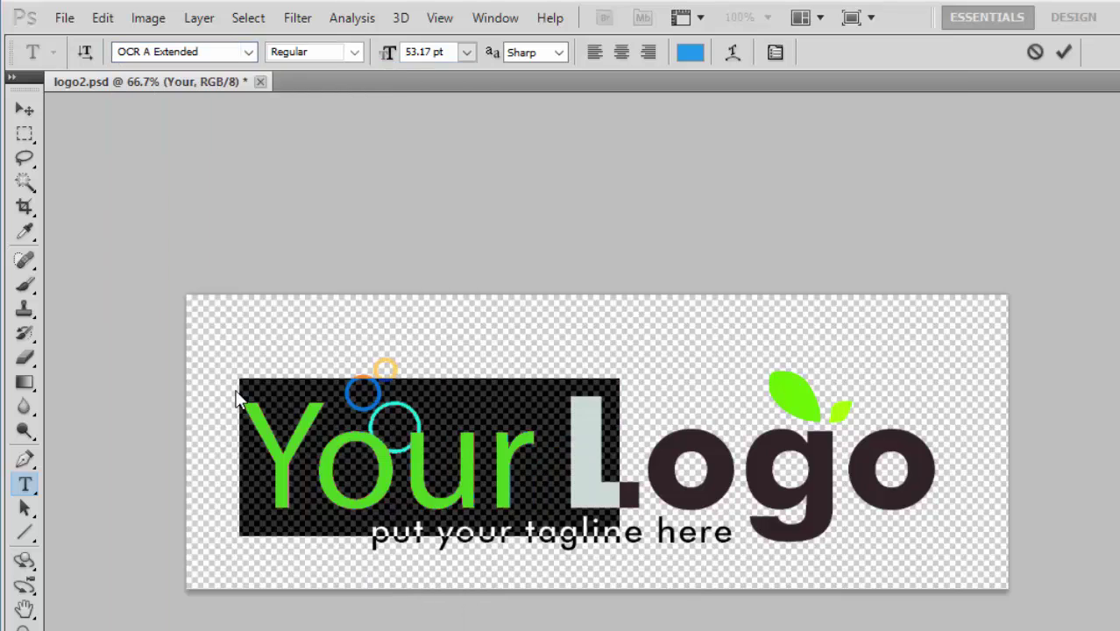
left_click(249, 52)
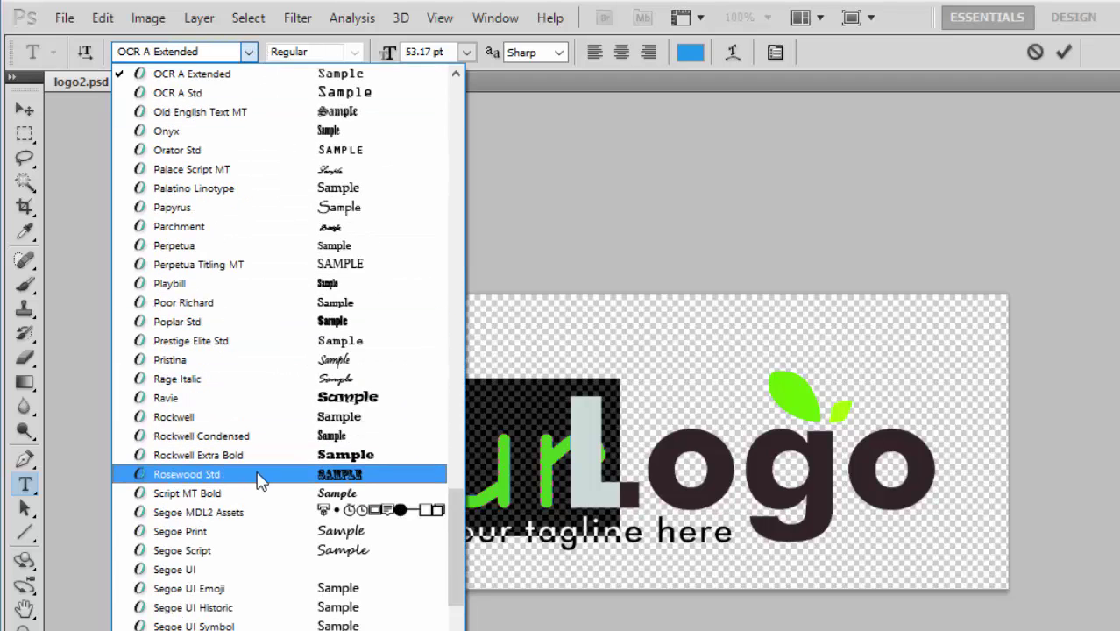
left_click(219, 323)
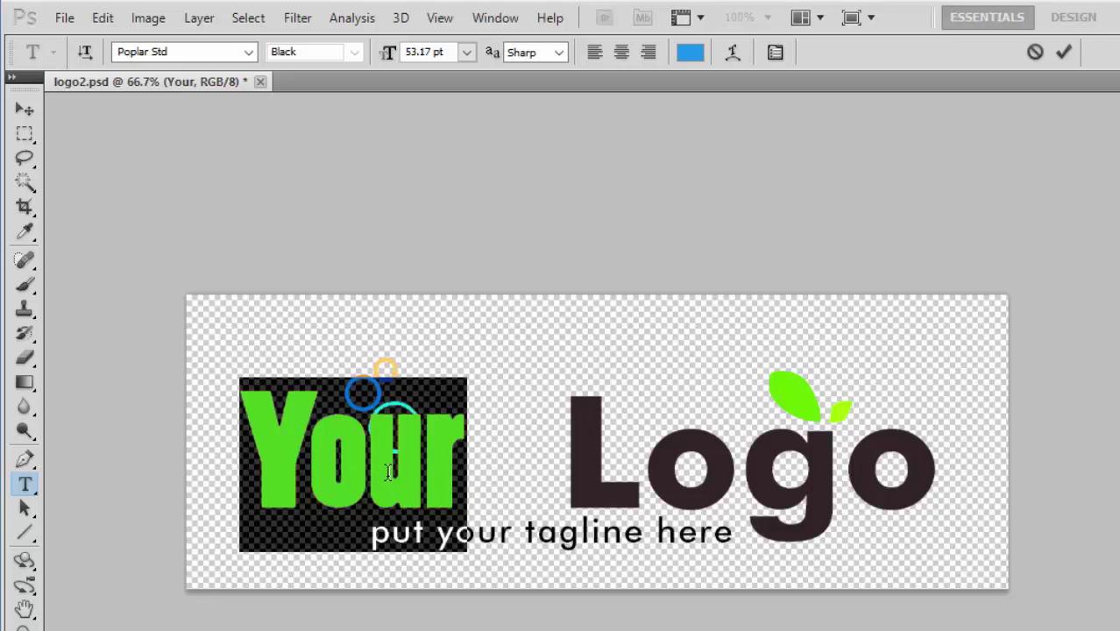
Try the word "Your" at font sizes of 60 pt and 55 pt
left_click(468, 52)
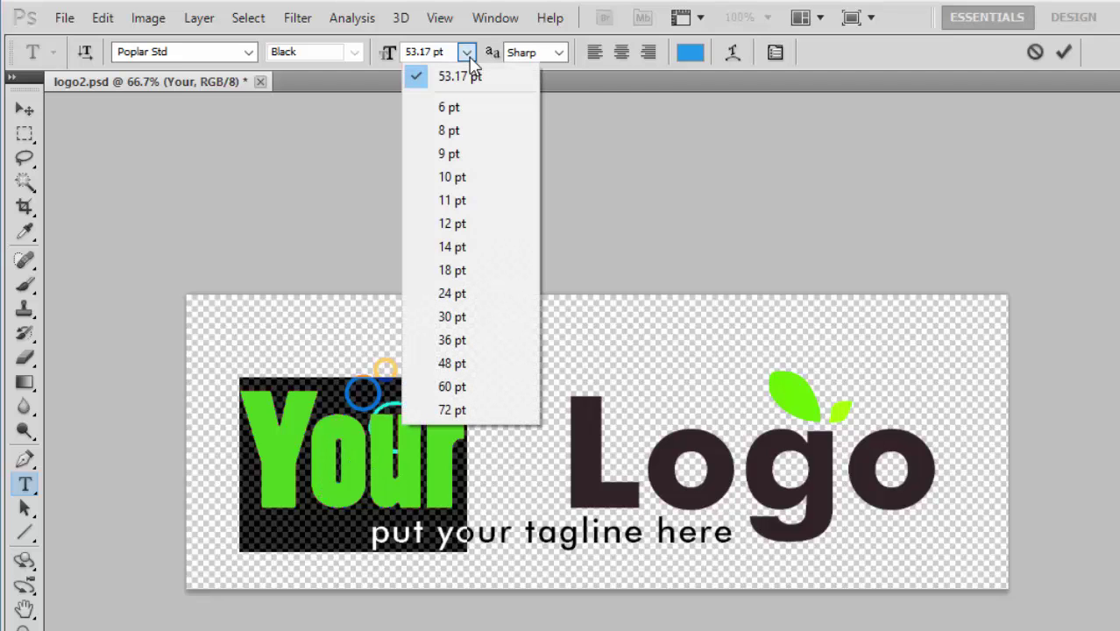
left_click(481, 386)
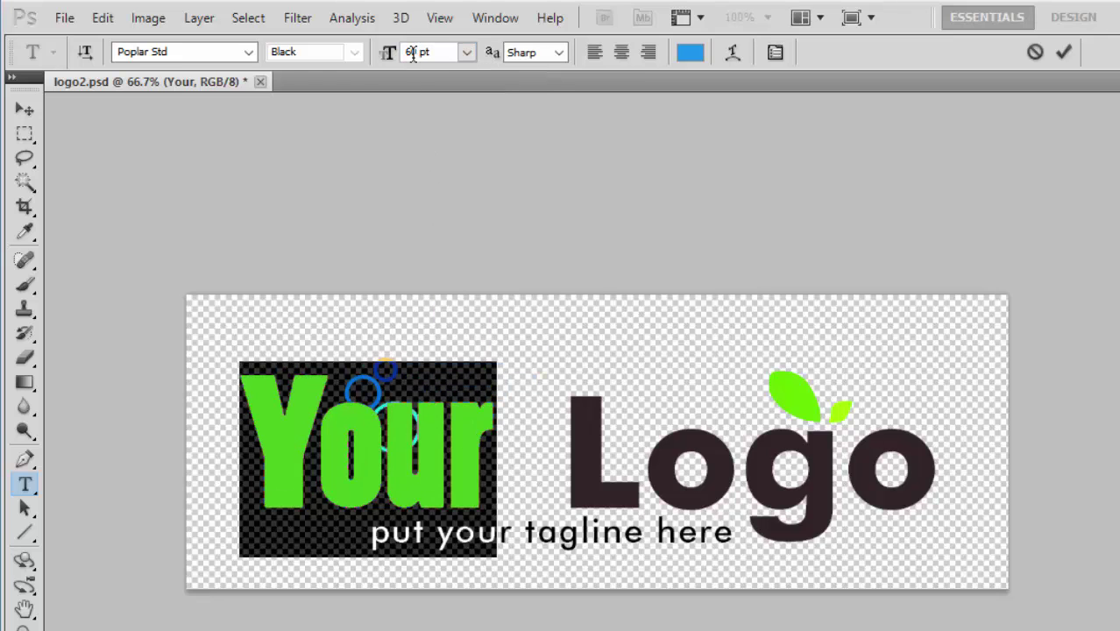
left_click(466, 52)
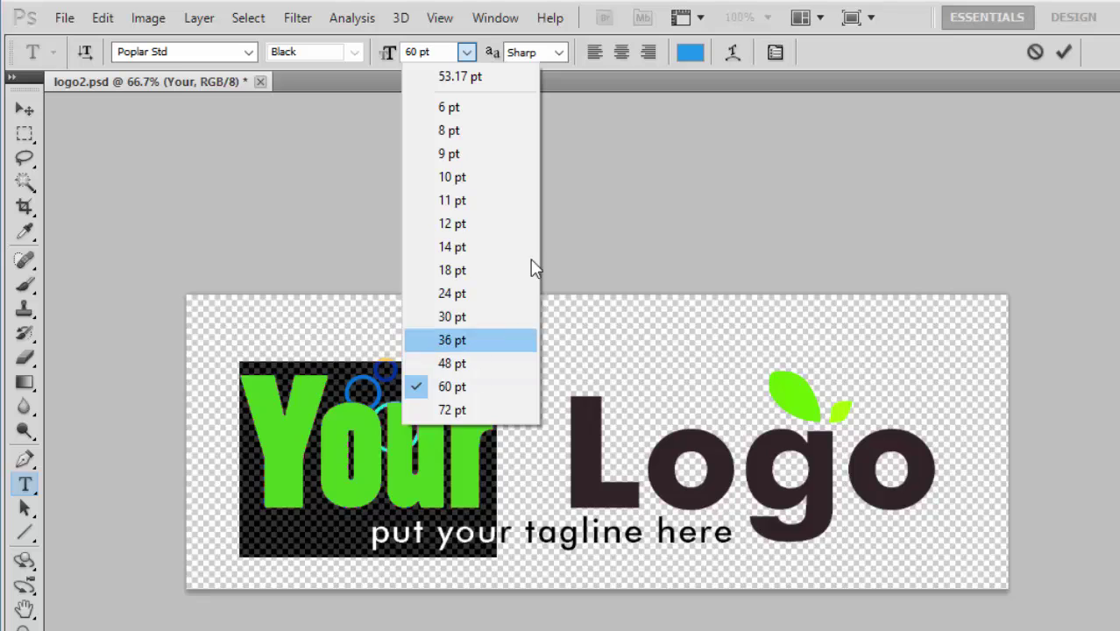
left_click(435, 114)
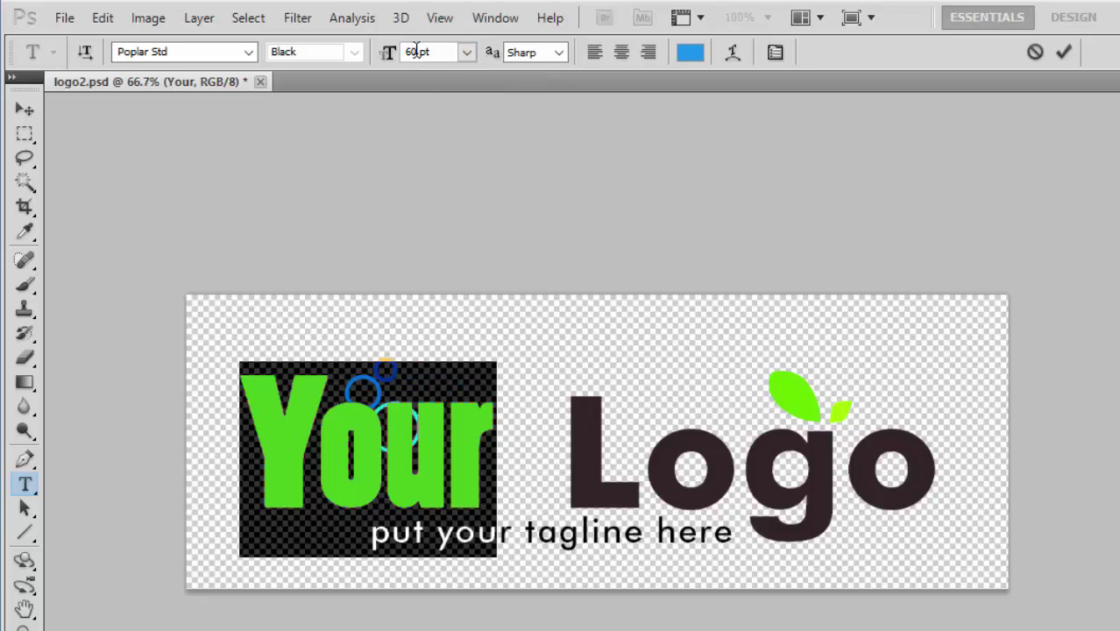
type("55")
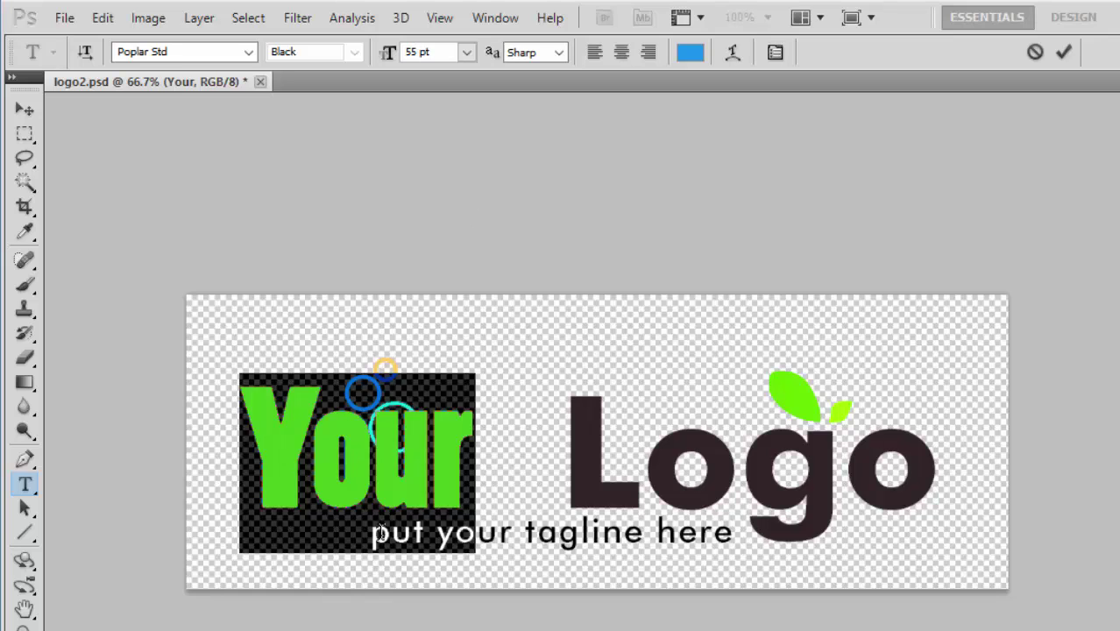
Set the font size of the word "Your" to 65 pt and commit the text edit
key("BackSpace")
key("BackSpace")
type("6")
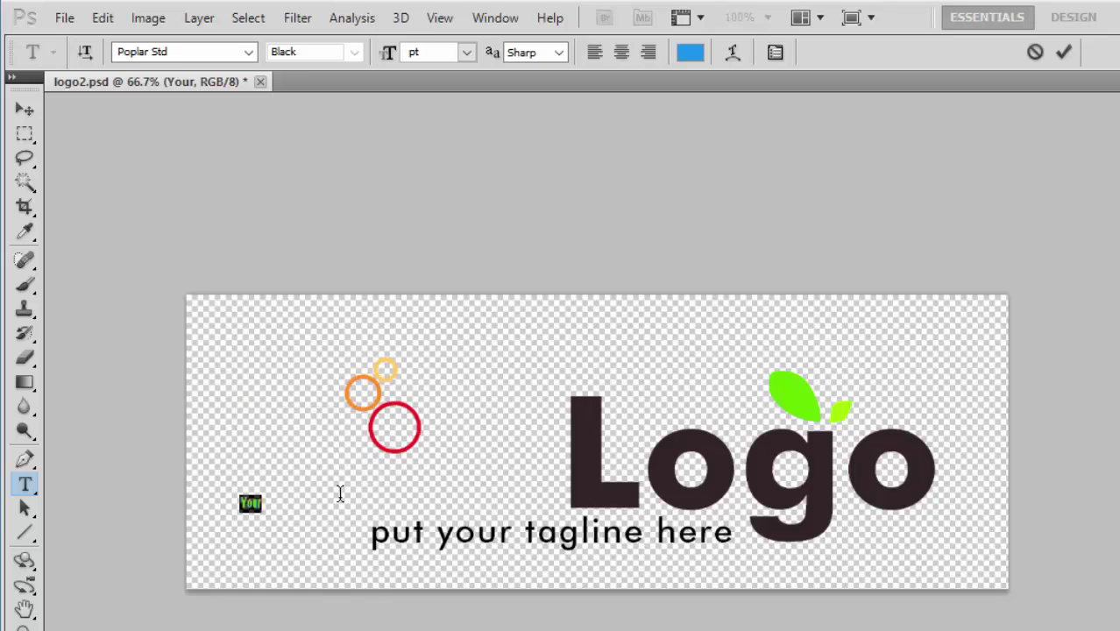
type("5")
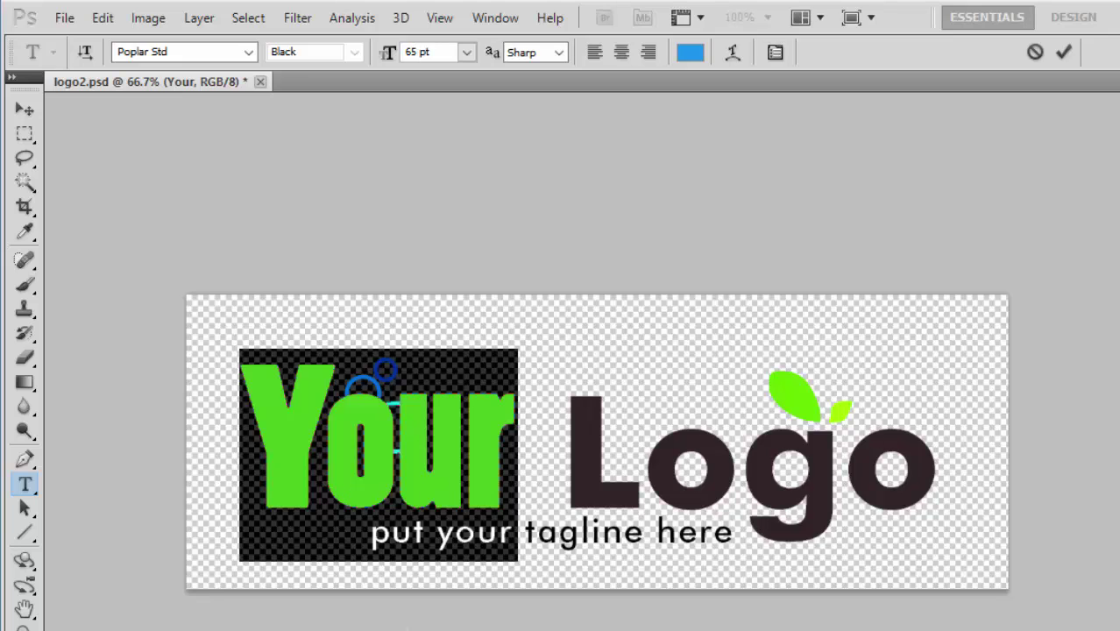
left_click(1064, 53)
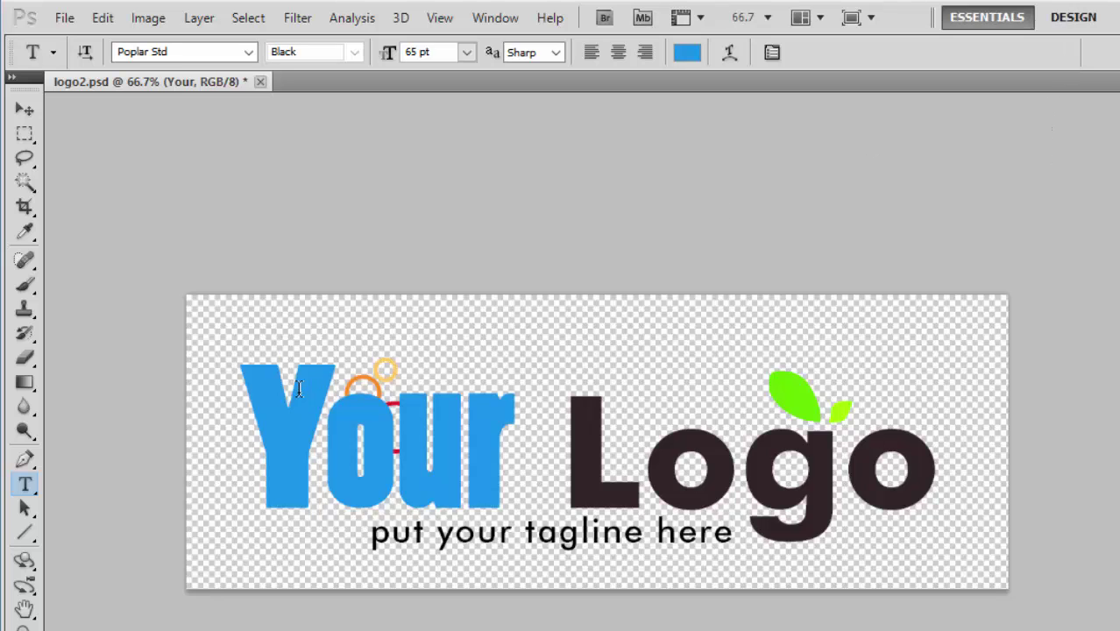
Replace the word "Your" with "Blue" and commit the text edit
left_click(250, 412)
key("ctrl+a")
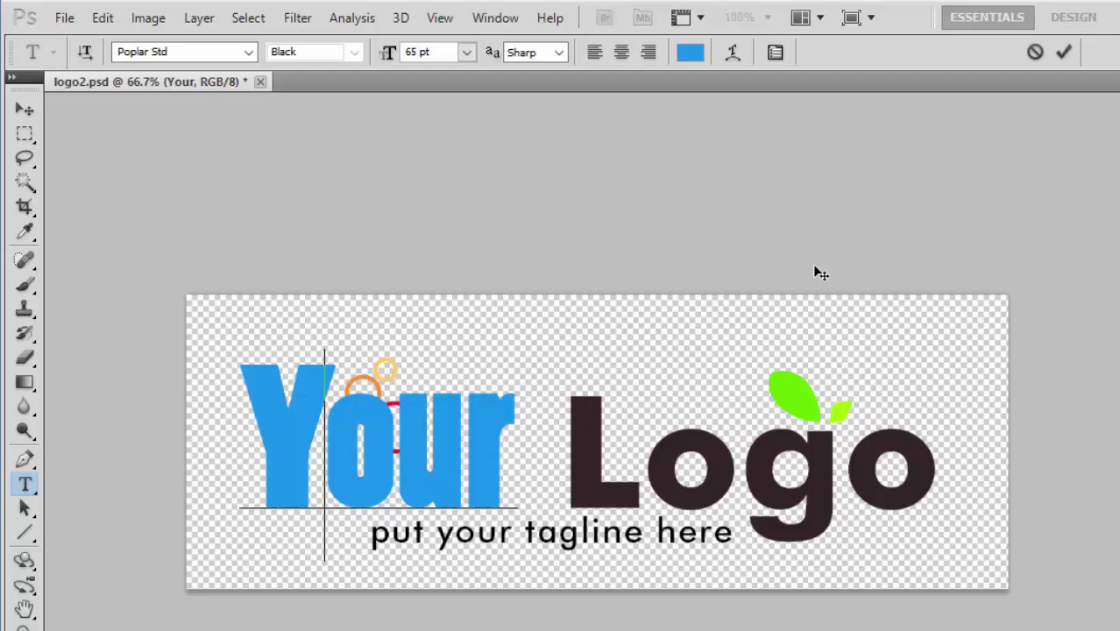
type("Blue")
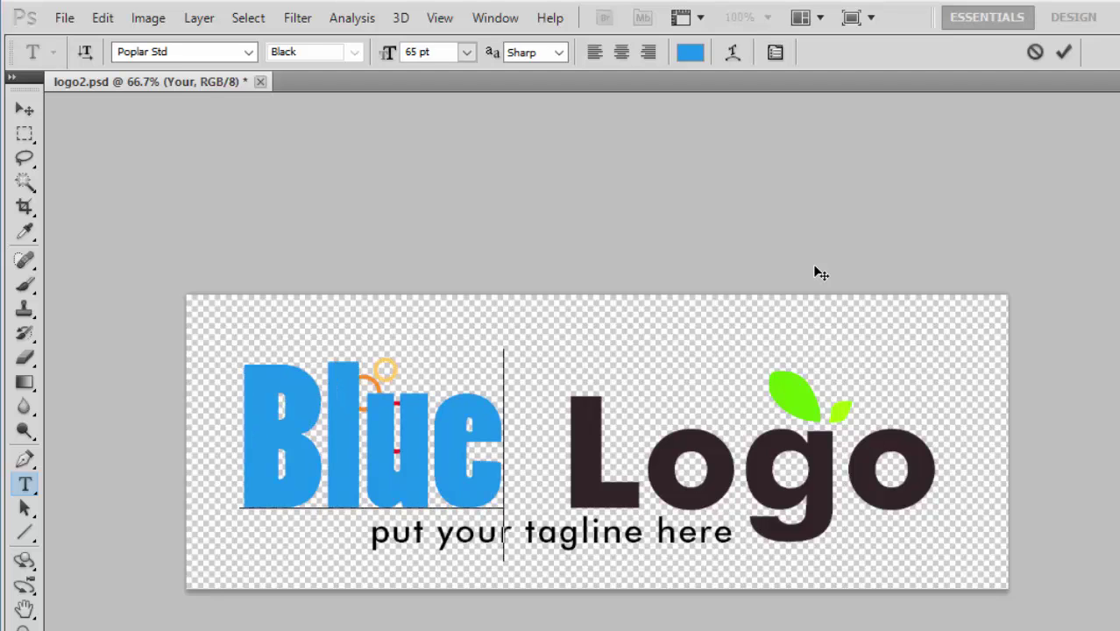
left_click(1064, 54)
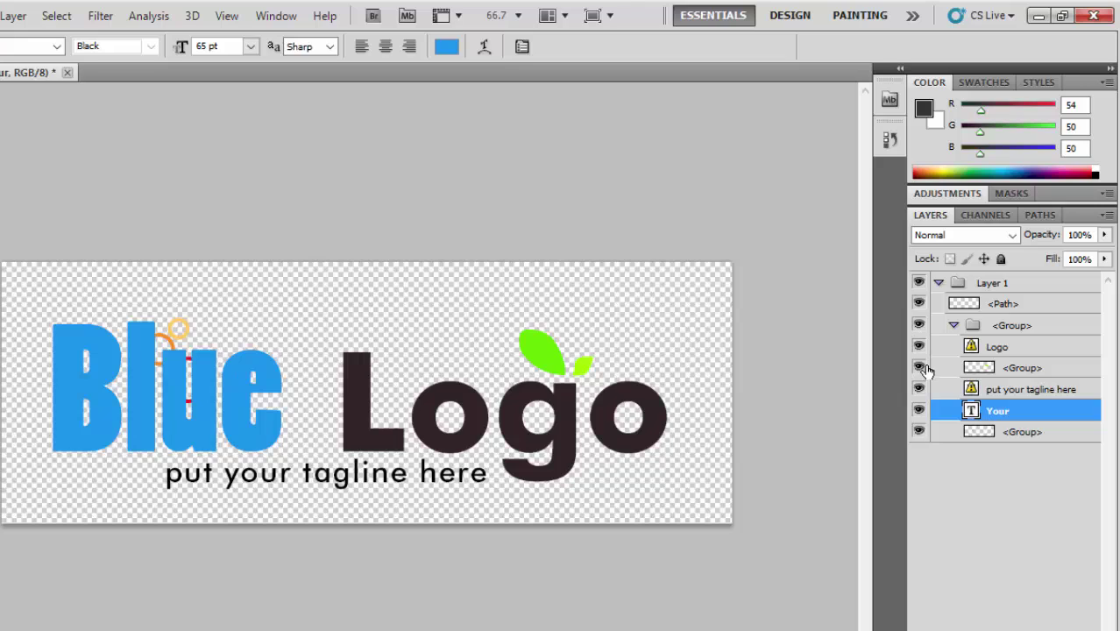
Toggle the visibility of the sublayers inside the nested group one by one to identify which logo element each controls
left_click(919, 368)
left_click(918, 368)
left_click(919, 389)
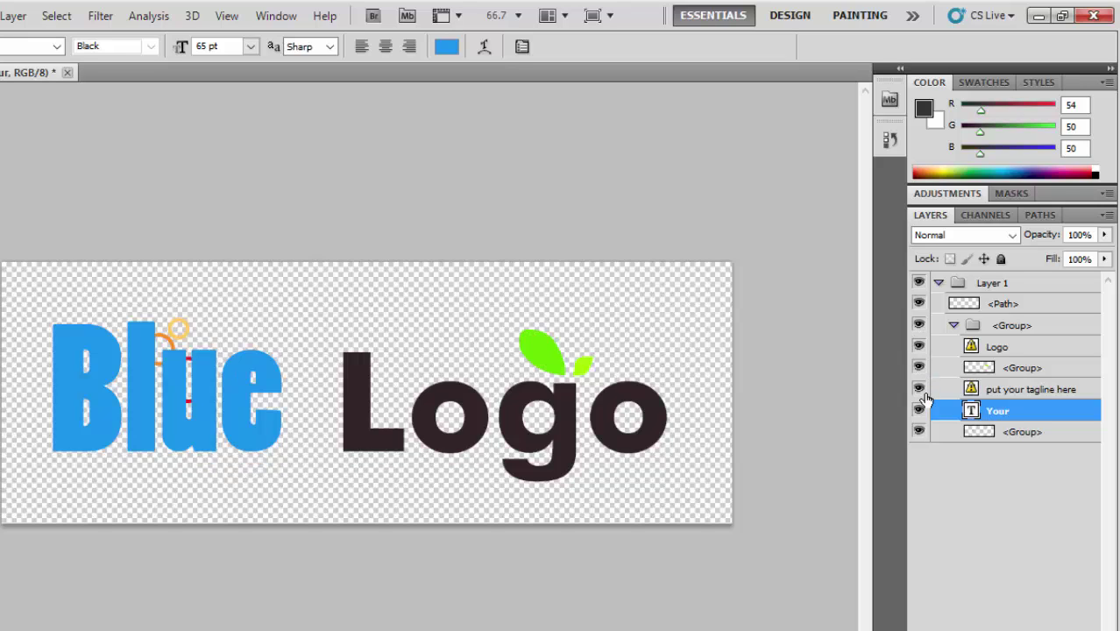
left_click(919, 390)
left_click(918, 410)
left_click(919, 410)
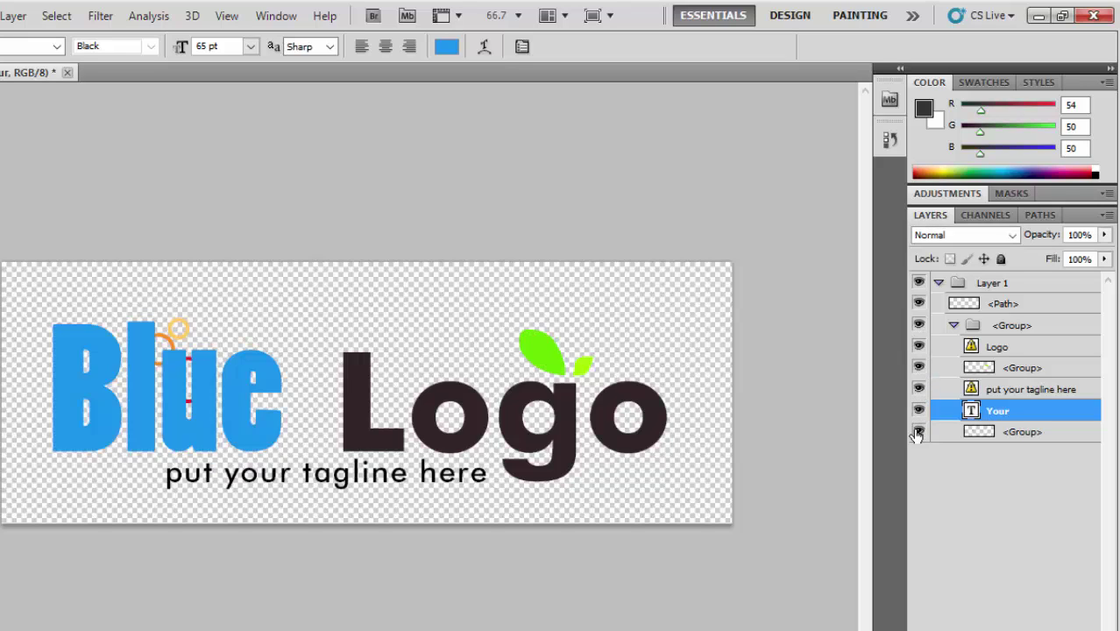
left_click(919, 432)
left_click(919, 431)
left_click(919, 347)
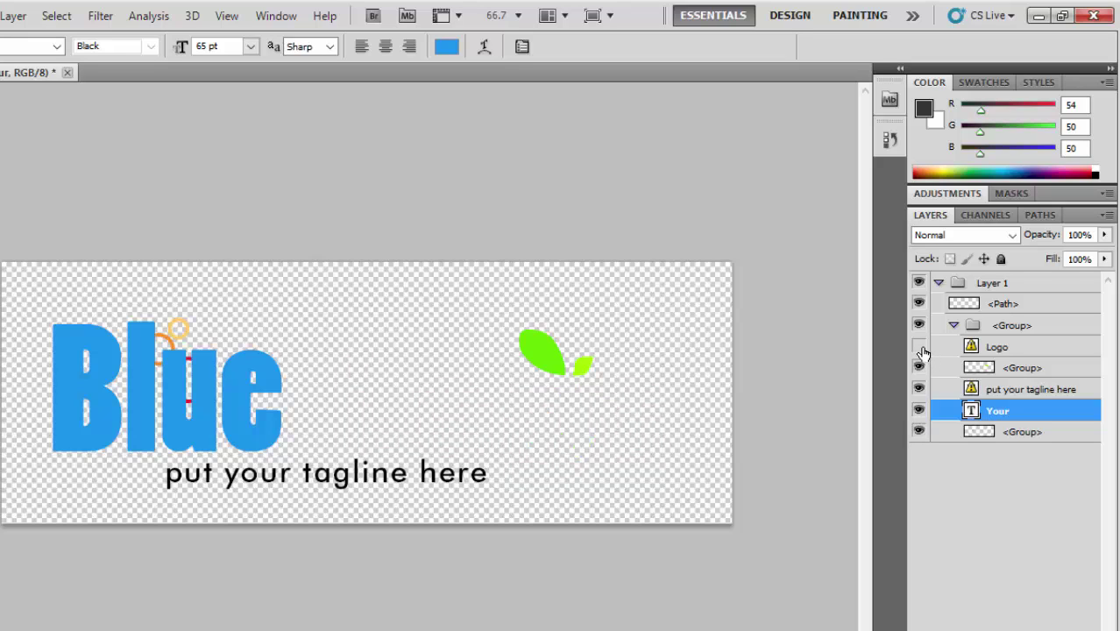
left_click(918, 348)
left_click(919, 347)
left_click(919, 347)
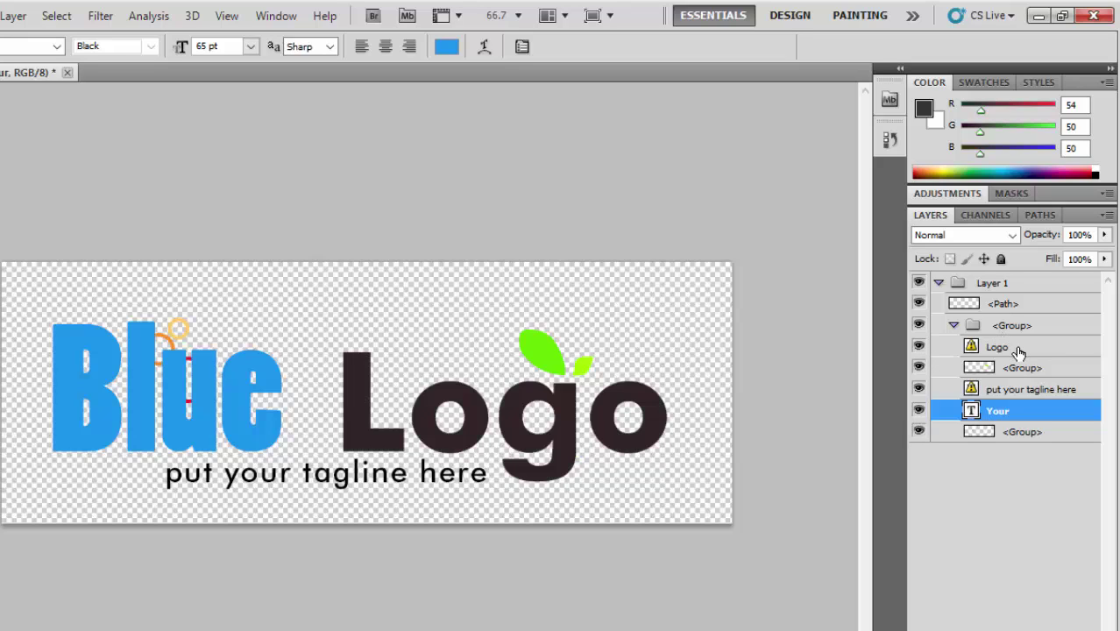
Replace the word "Logo" on its text layer with "Jackets", accepting the substitution for the missing font
left_click(1014, 349)
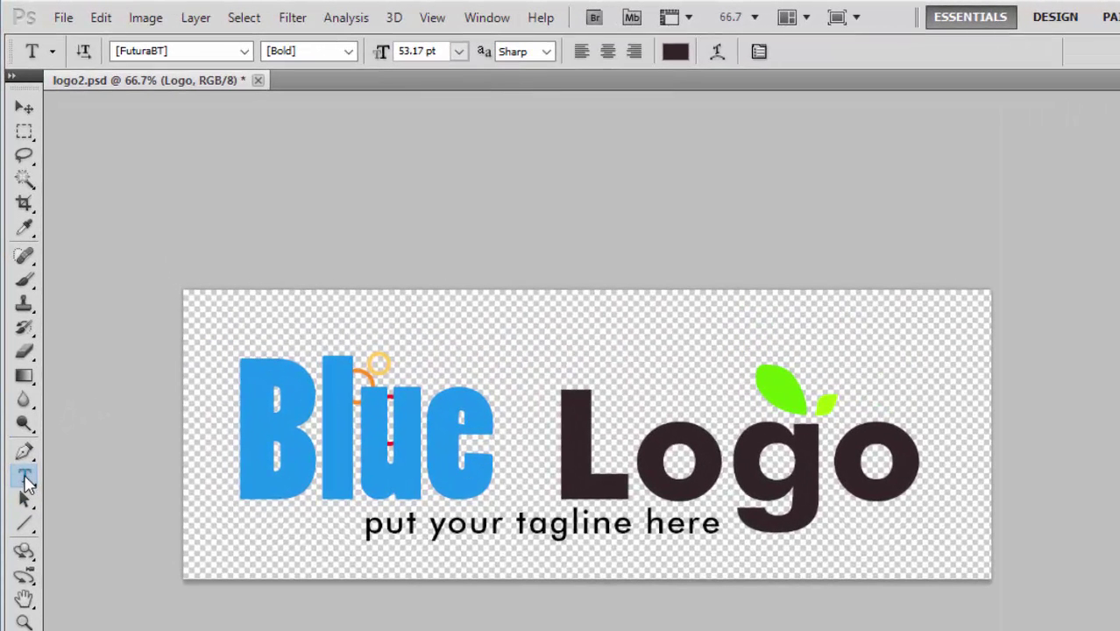
left_click(559, 442)
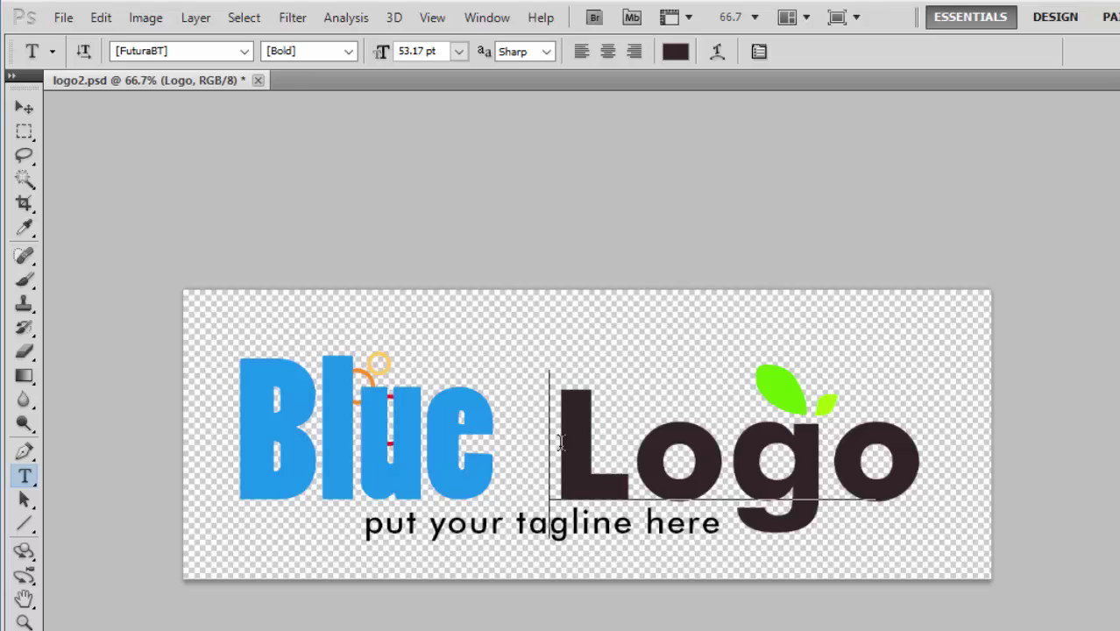
left_click_drag(559, 443, 969, 438)
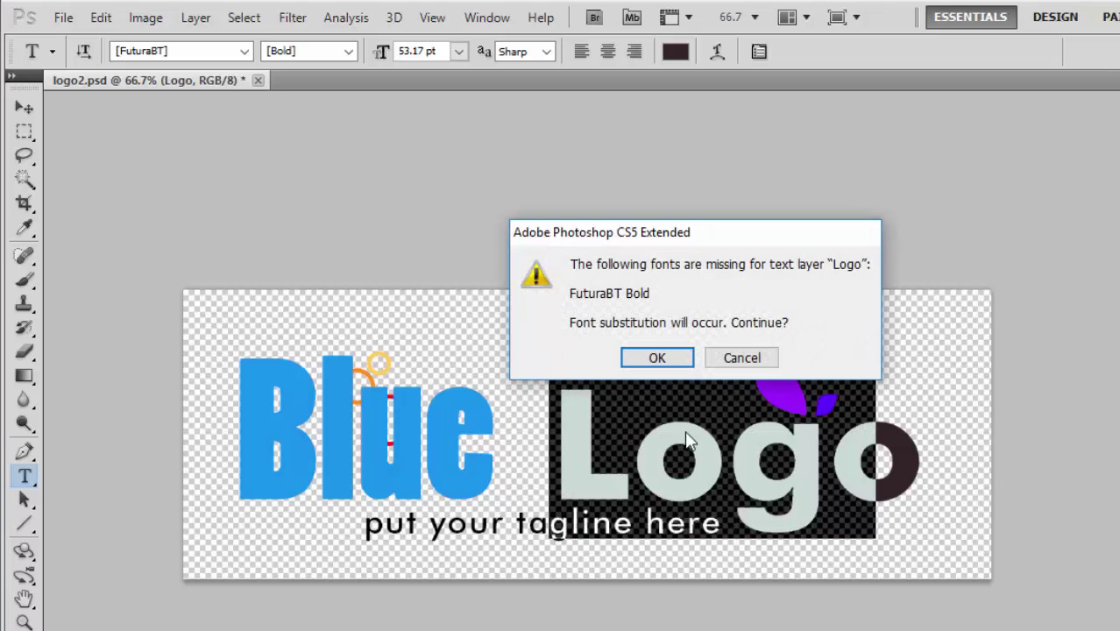
left_click(657, 359)
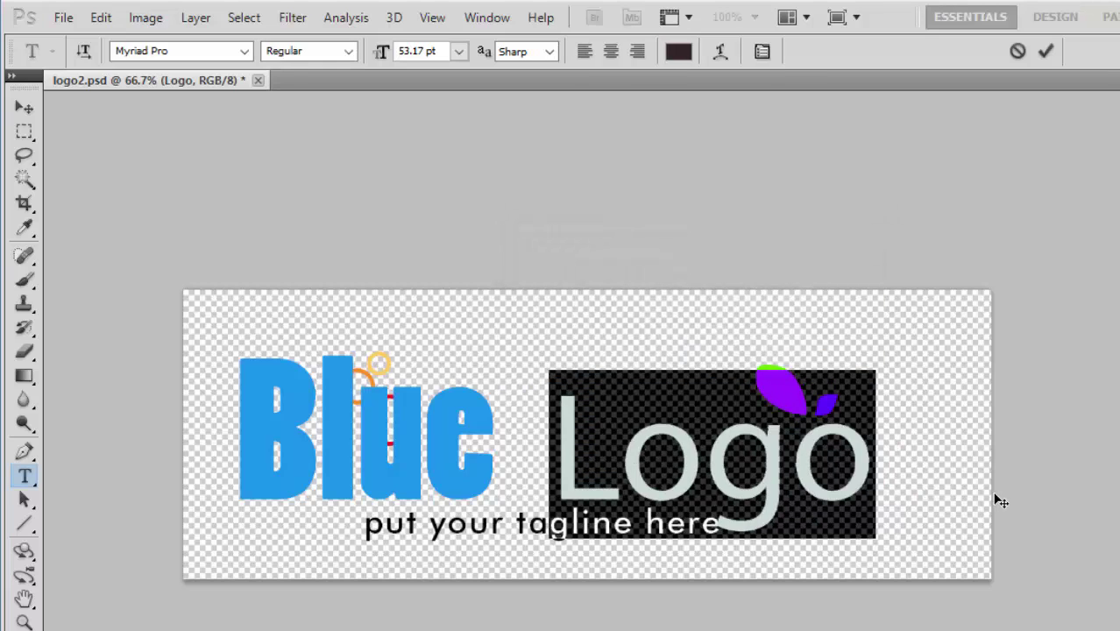
type("Jackets")
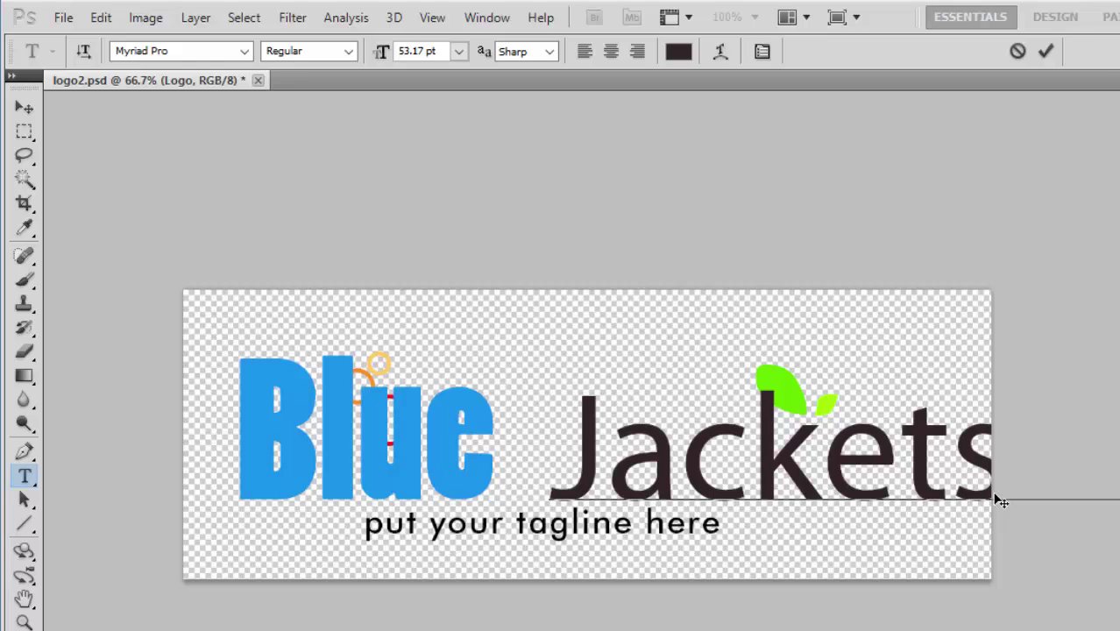
key("BackSpace")
key("BackSpace")
key("BackSpace")
Set the font size of the whole word "Jackets" to 60 pt
left_click_drag(568, 449, 1100, 429)
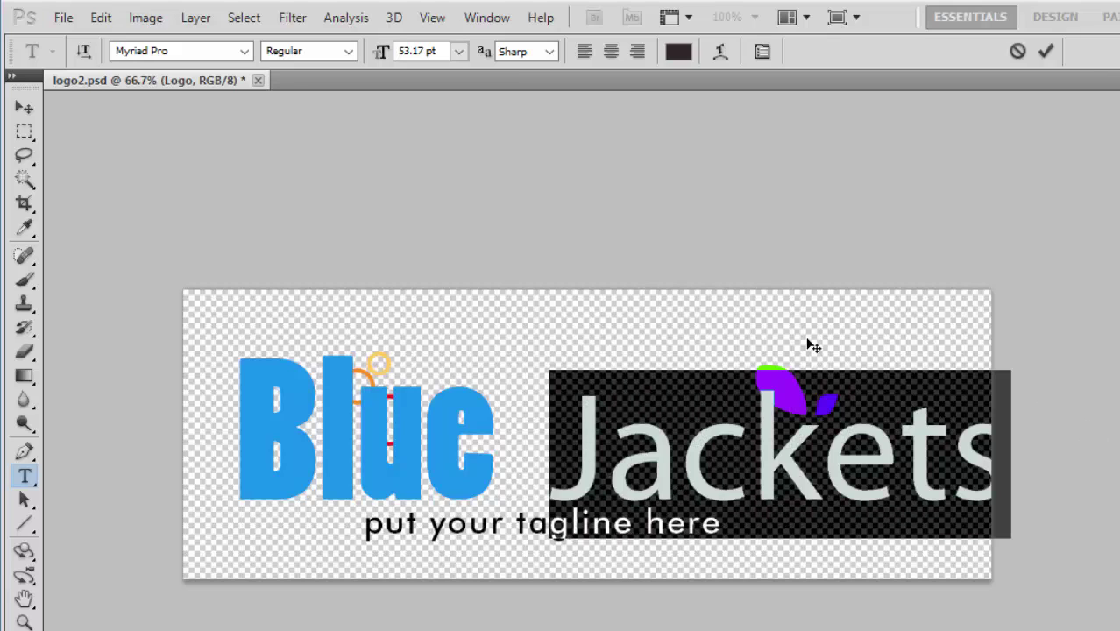
left_click(457, 51)
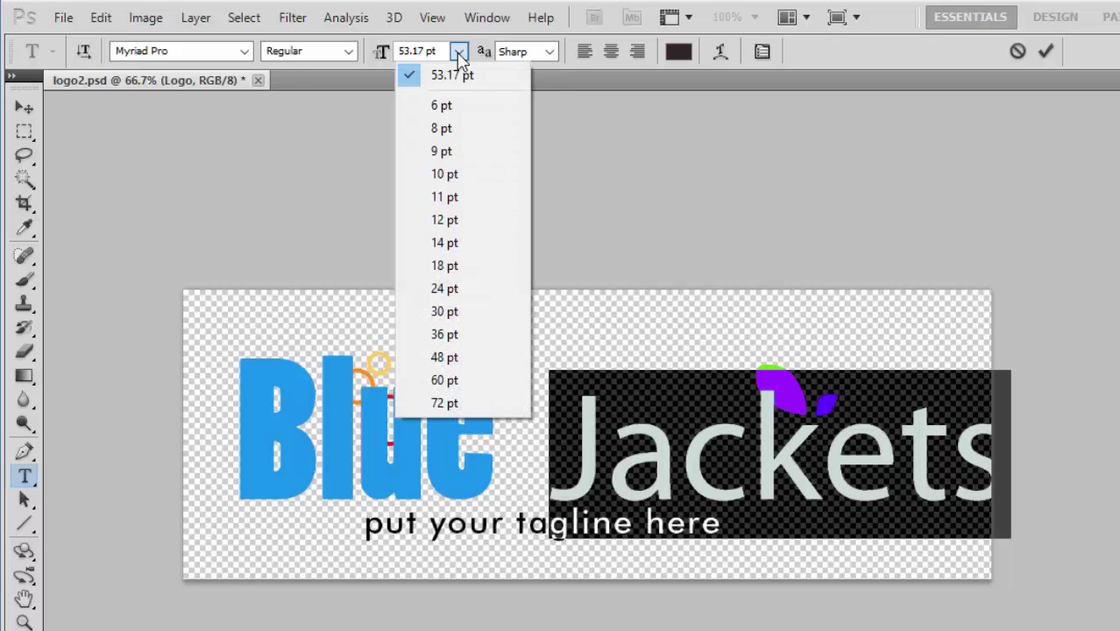
left_click(453, 382)
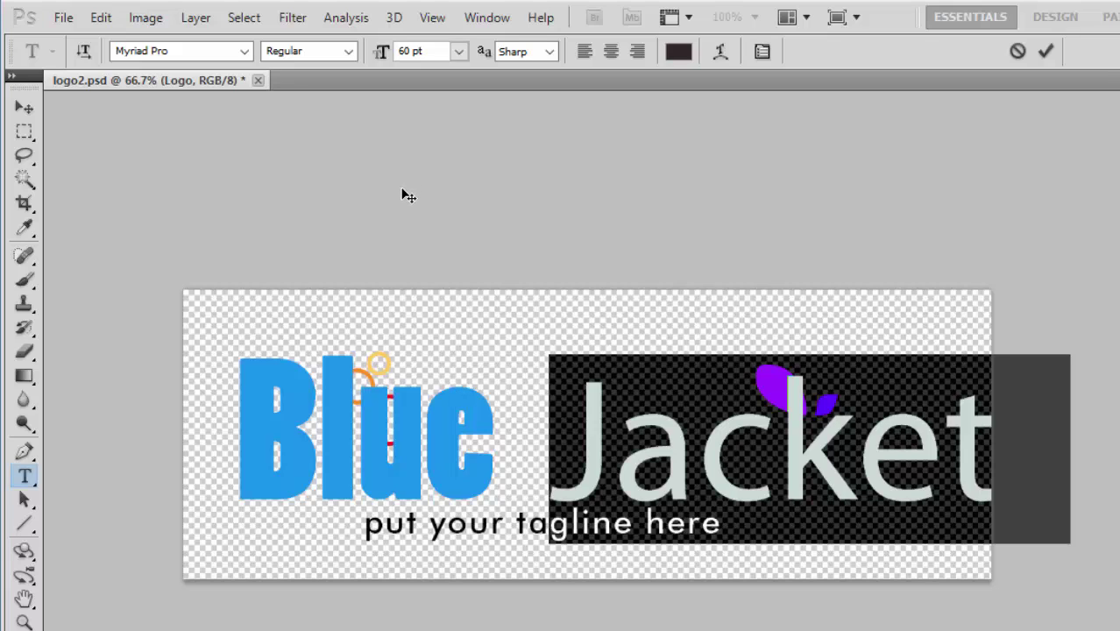
Change the font of "Jackets" to Poplar Std, commit the edit and move the word closer to "Blue"
left_click(245, 51)
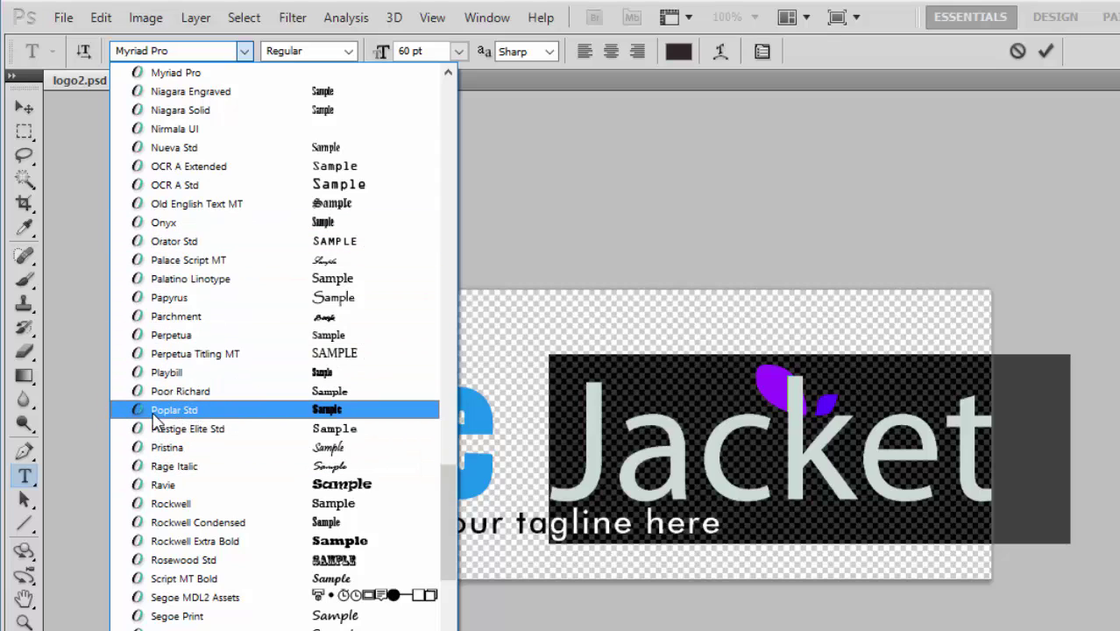
left_click(237, 415)
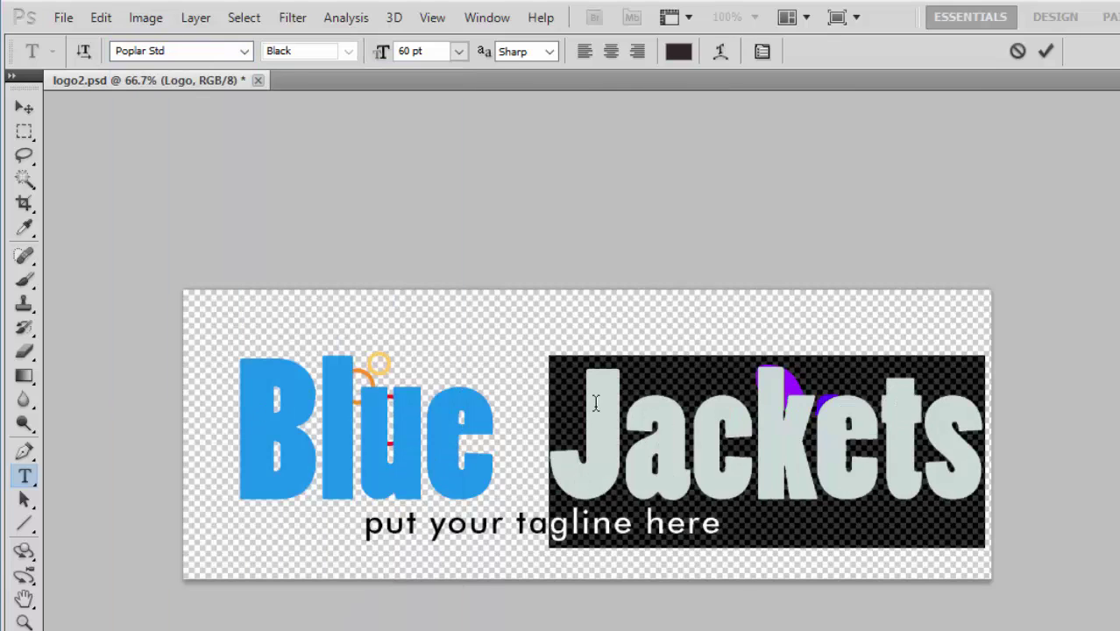
left_click(1046, 53)
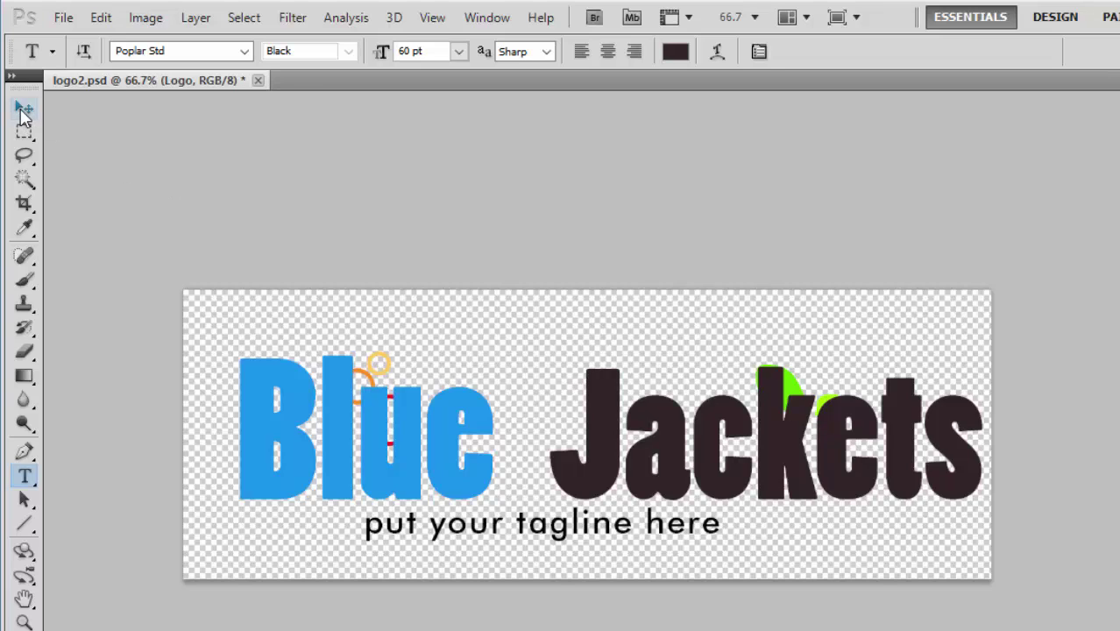
left_click(24, 108)
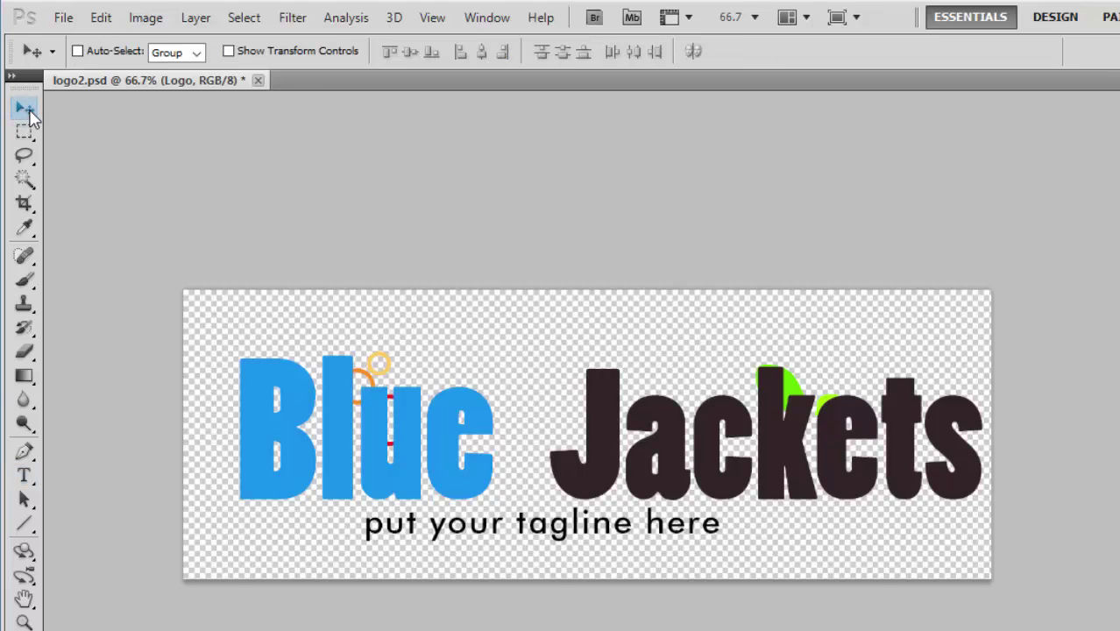
mouse_move(741, 430)
left_mouse_down()
mouse_move(679, 350)
mouse_move(728, 438)
mouse_move(736, 382)
mouse_move(711, 443)
mouse_move(689, 419)
mouse_move(740, 443)
left_mouse_up()
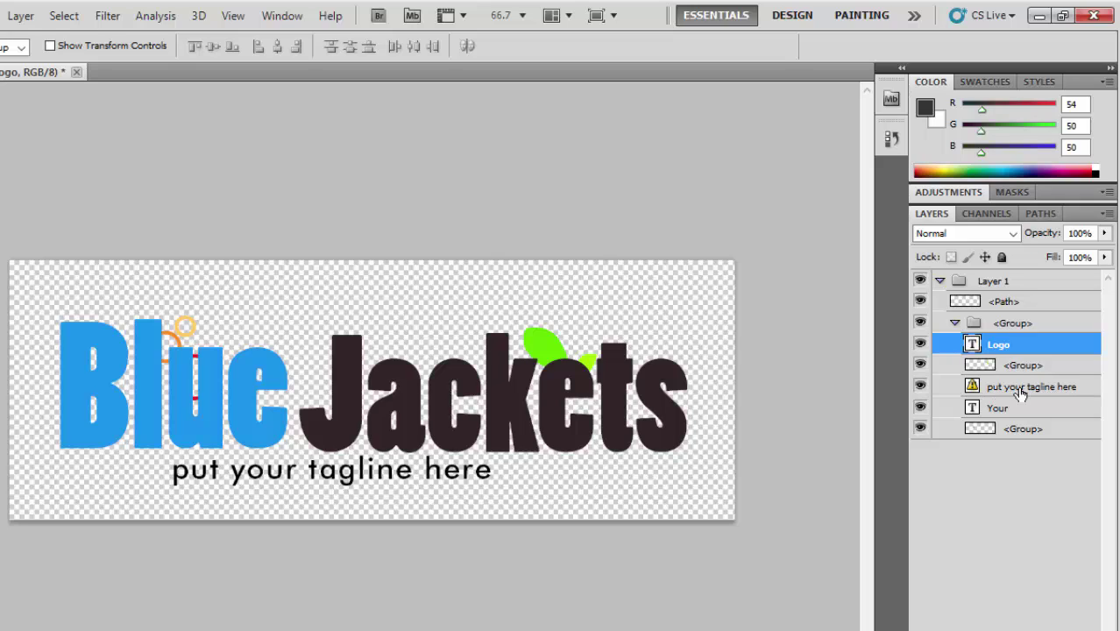
Toggle the visibility of the "put your tagline here" layer to identify it and select that layer
left_click(921, 386)
left_click(920, 386)
left_click(920, 387)
left_click(1016, 392)
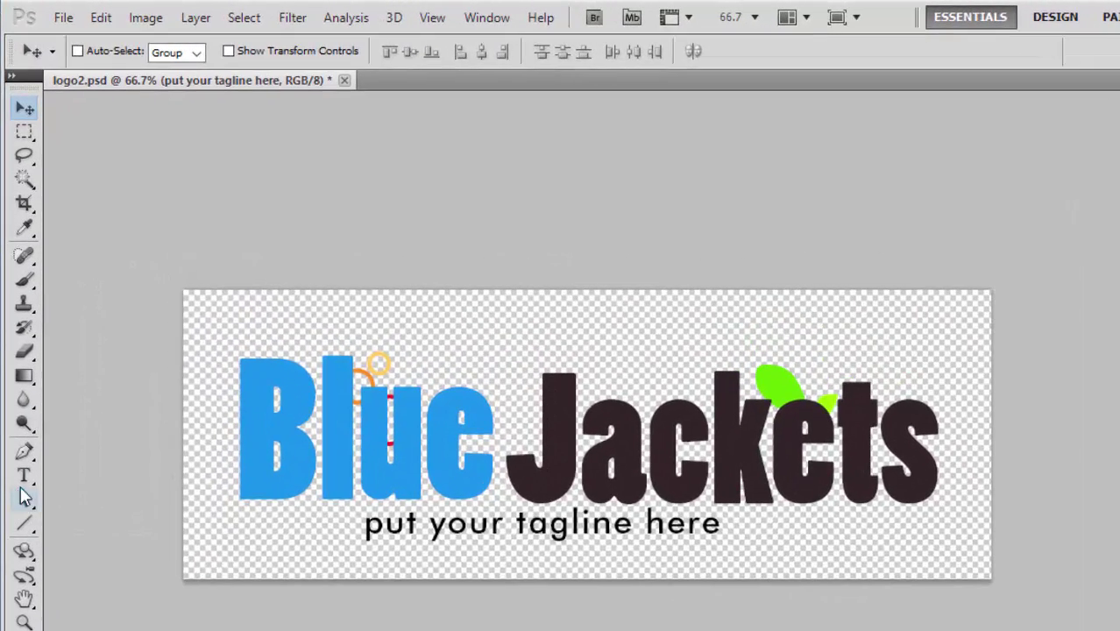
Replace the tagline text with "The Best Jacket You'll Ever Wear", accepting the missing-font substitution, and commit the edit
left_click(21, 379)
left_click(24, 482)
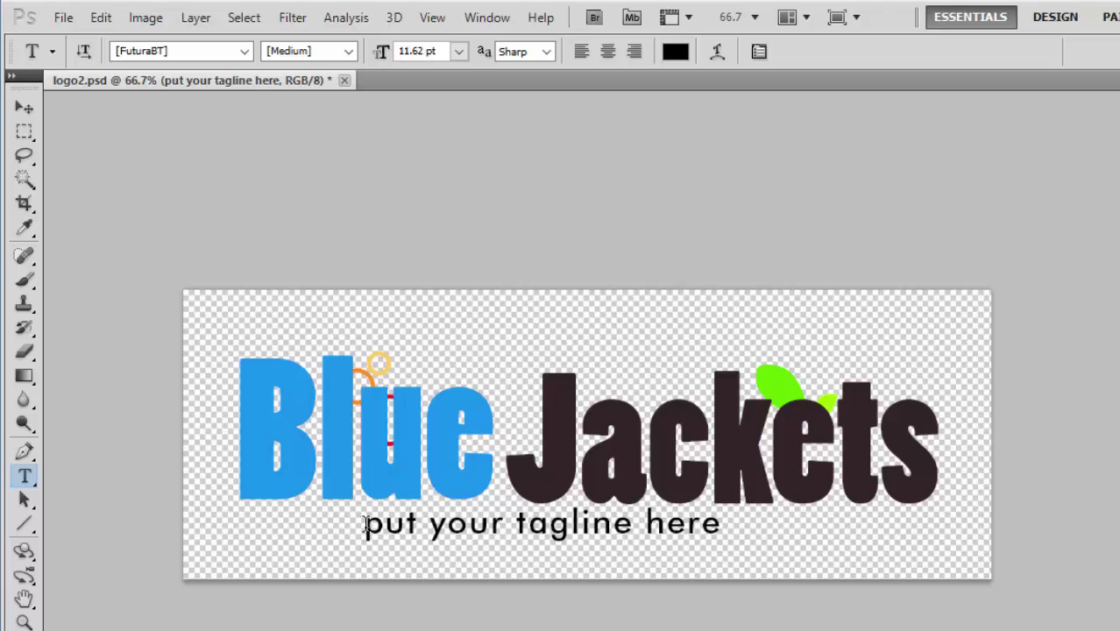
left_click_drag(366, 524, 850, 500)
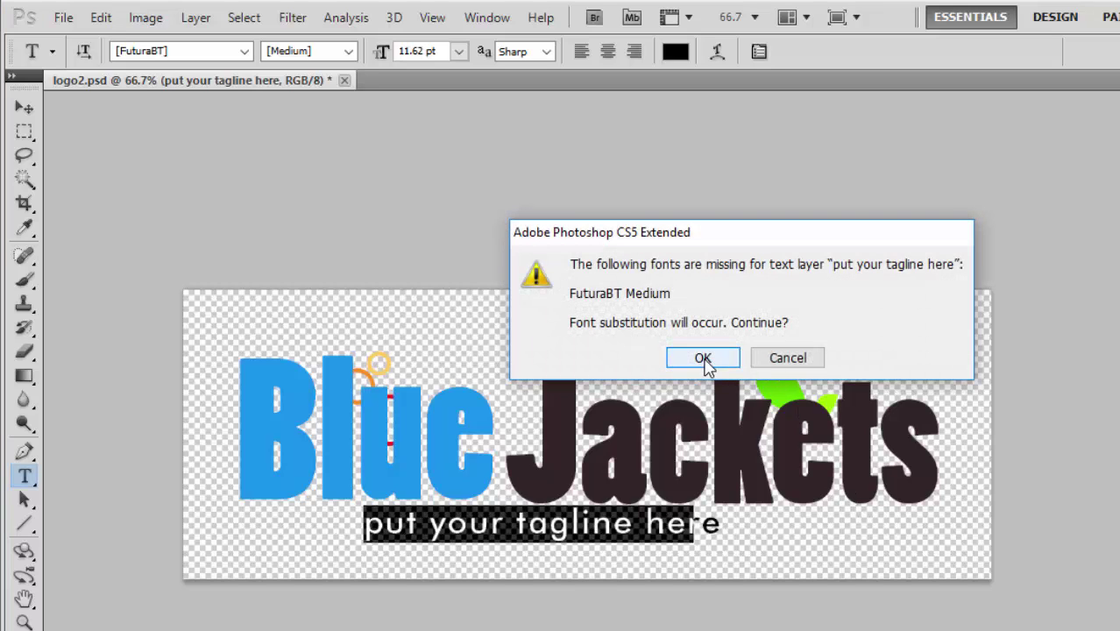
left_click(704, 358)
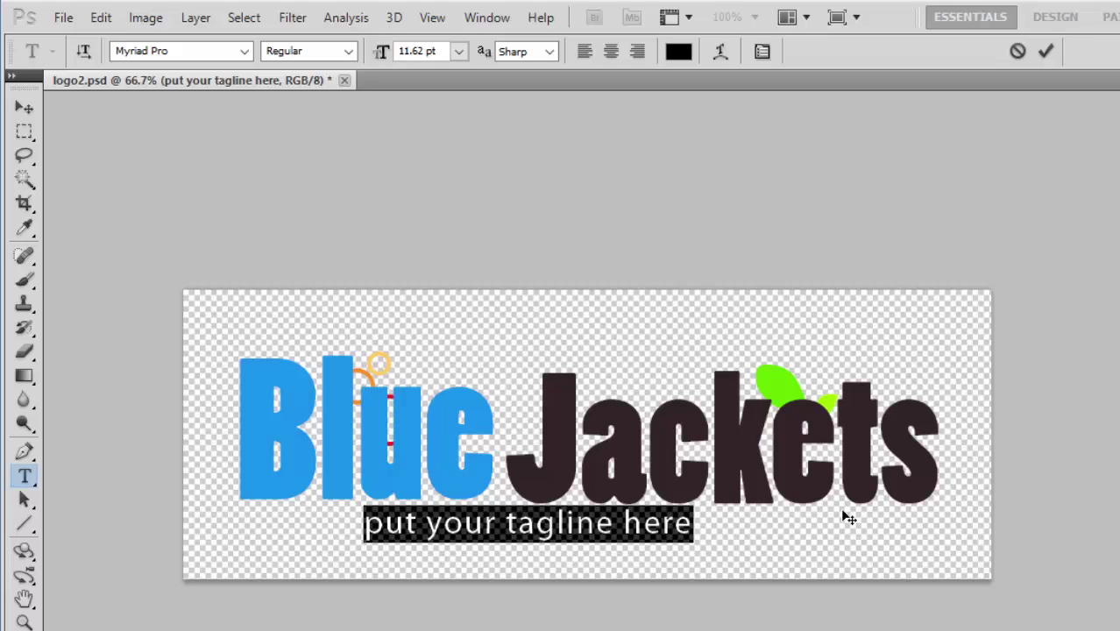
type("The Be")
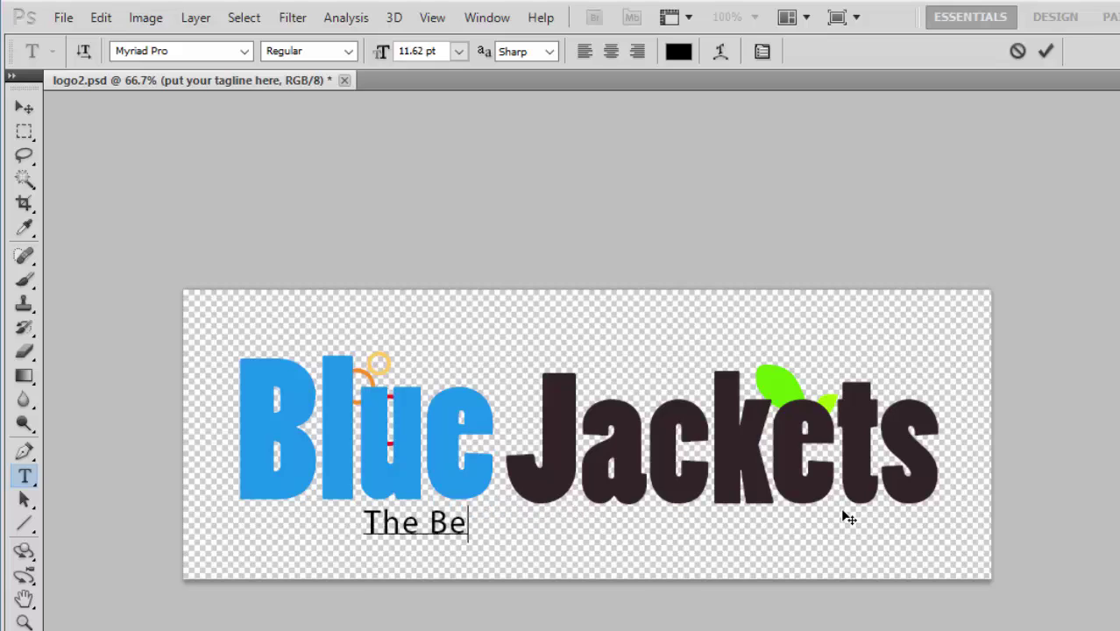
type("st Jaxk")
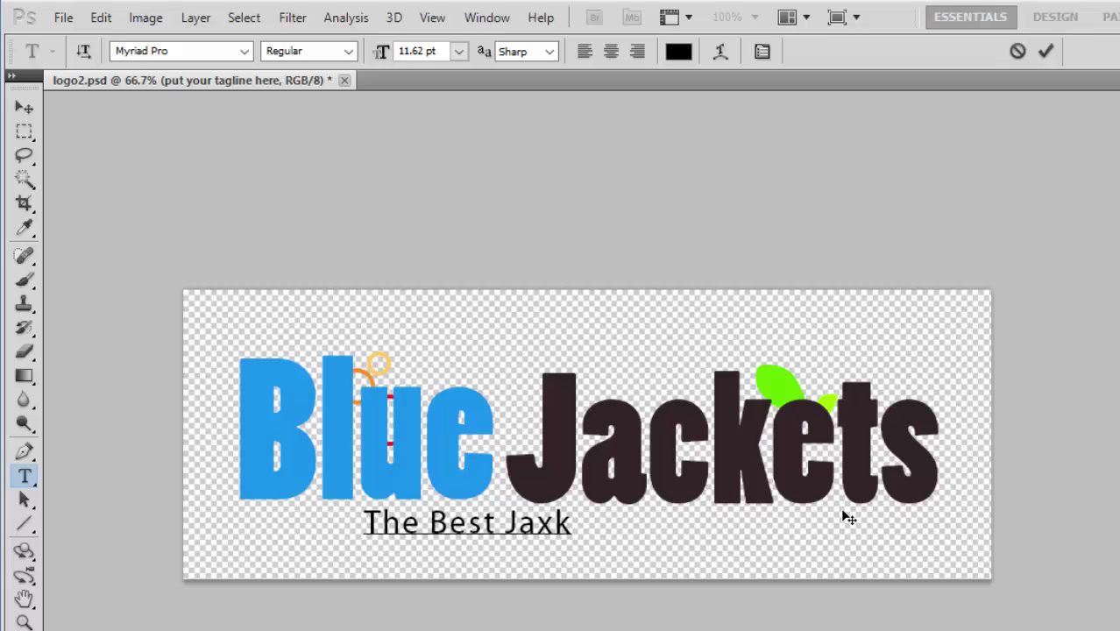
key("BackSpace")
key("BackSpace")
type("ckety")
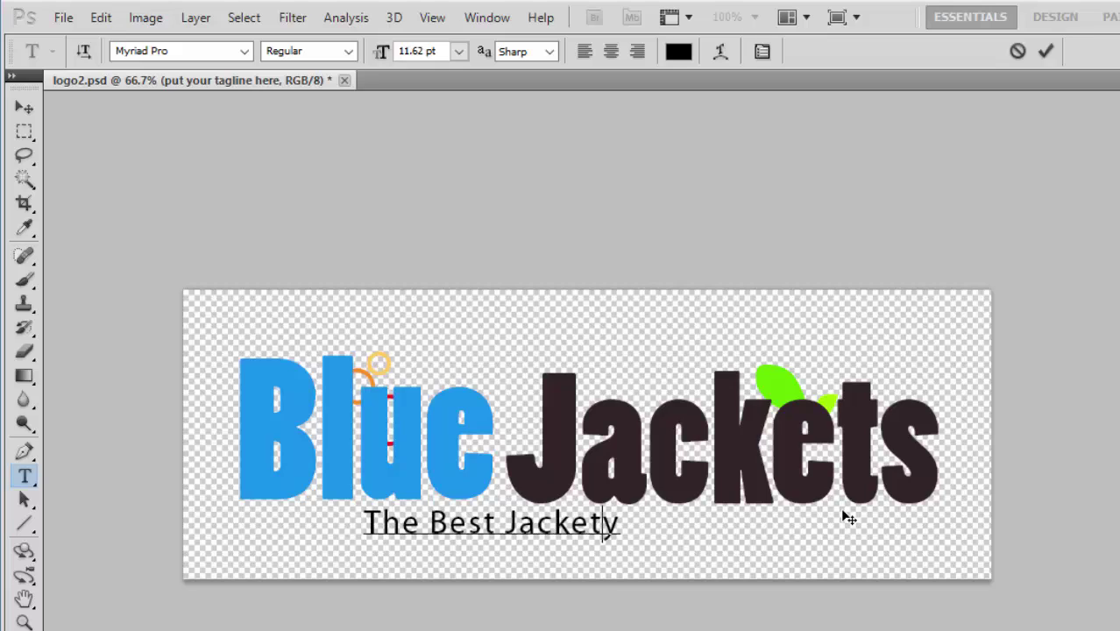
key("BackSpace")
type("You'll ")
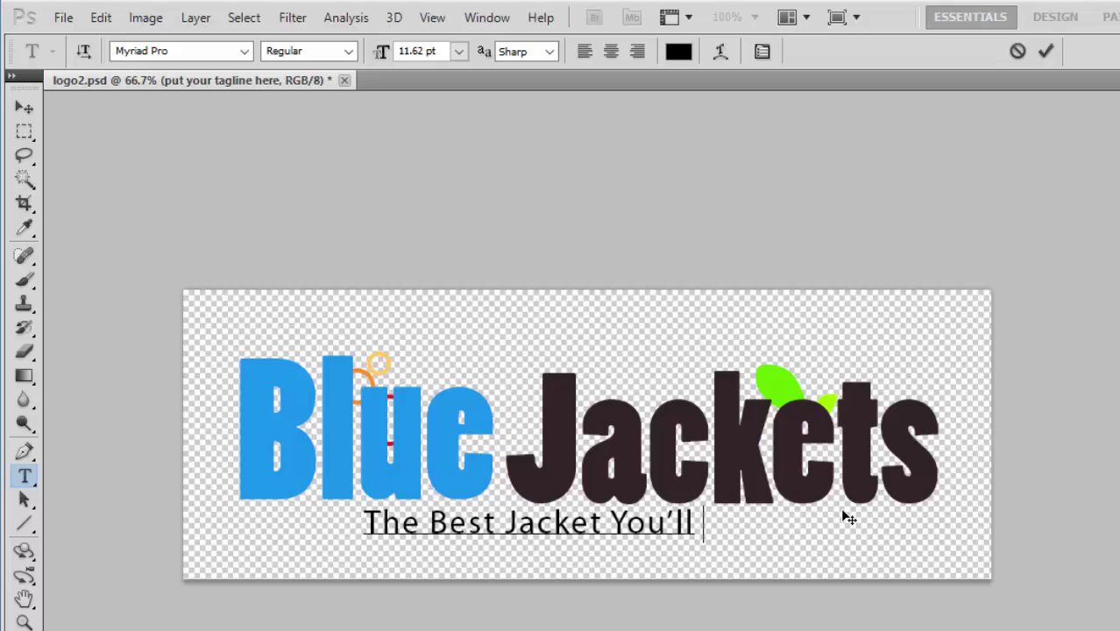
type("Ever Wear")
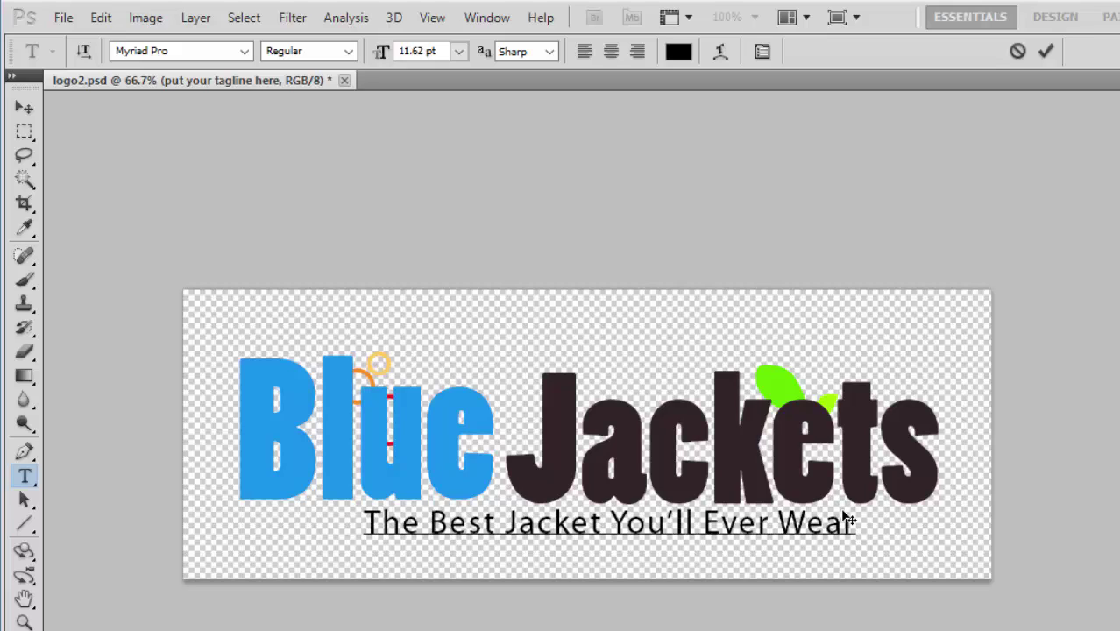
left_click(1047, 53)
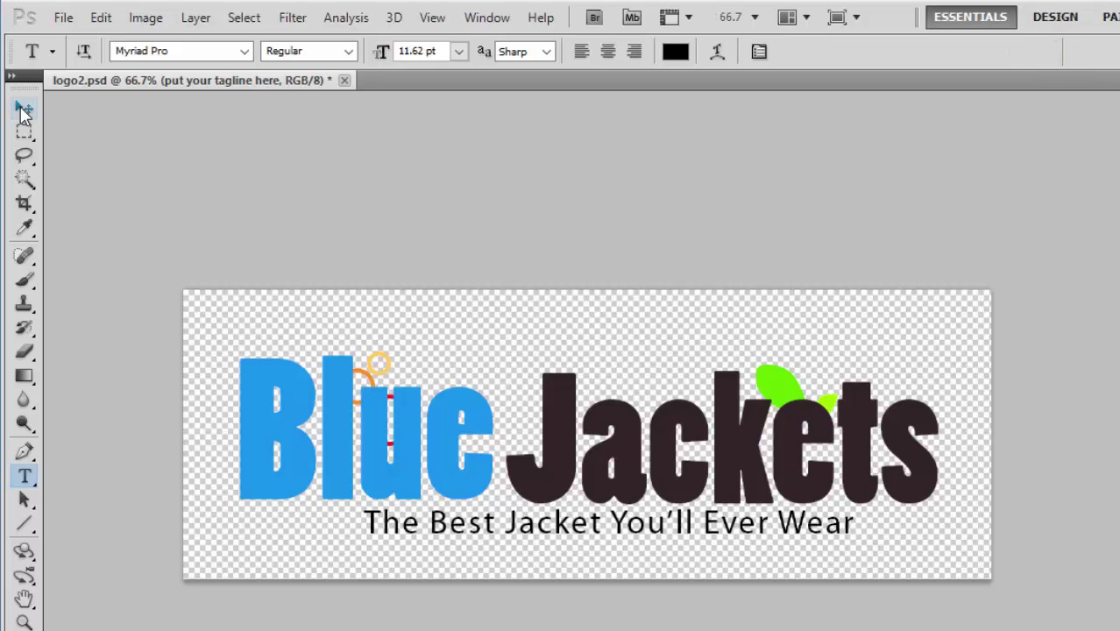
Move the tagline so it sits centred beneath "Blue Jackets" and check its layer by hiding and showing it
left_click(24, 109)
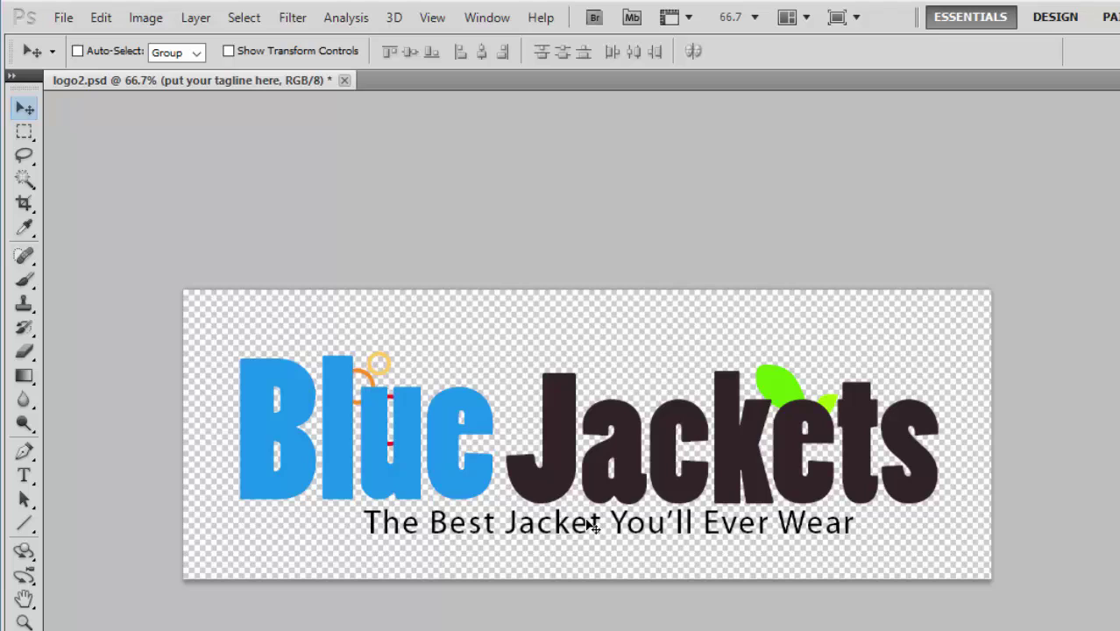
left_click_drag(593, 523, 569, 533)
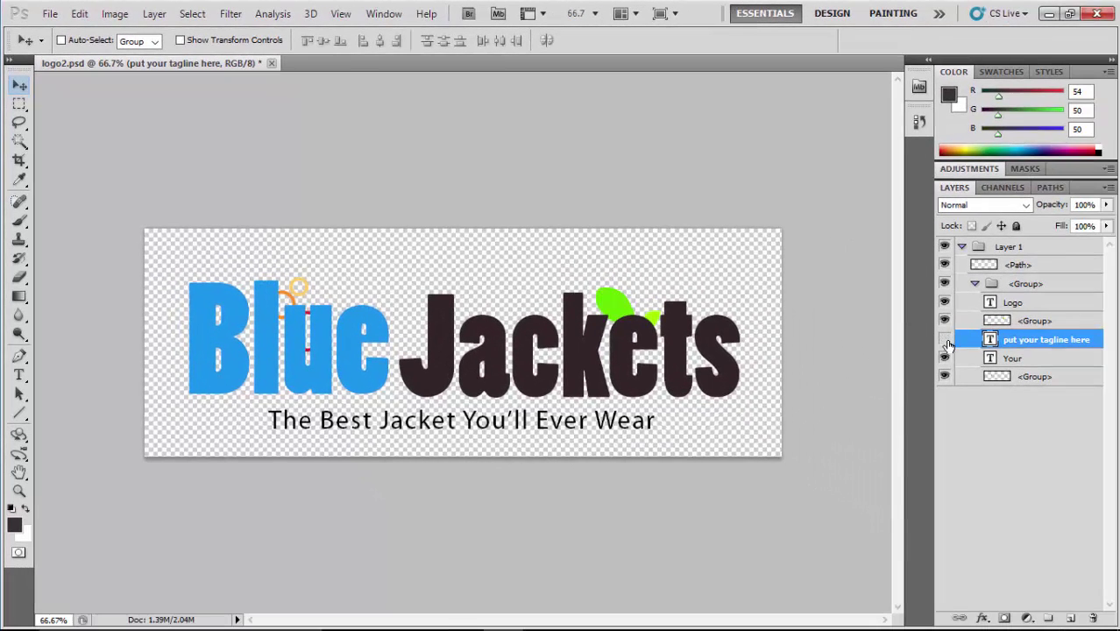
left_click(946, 342)
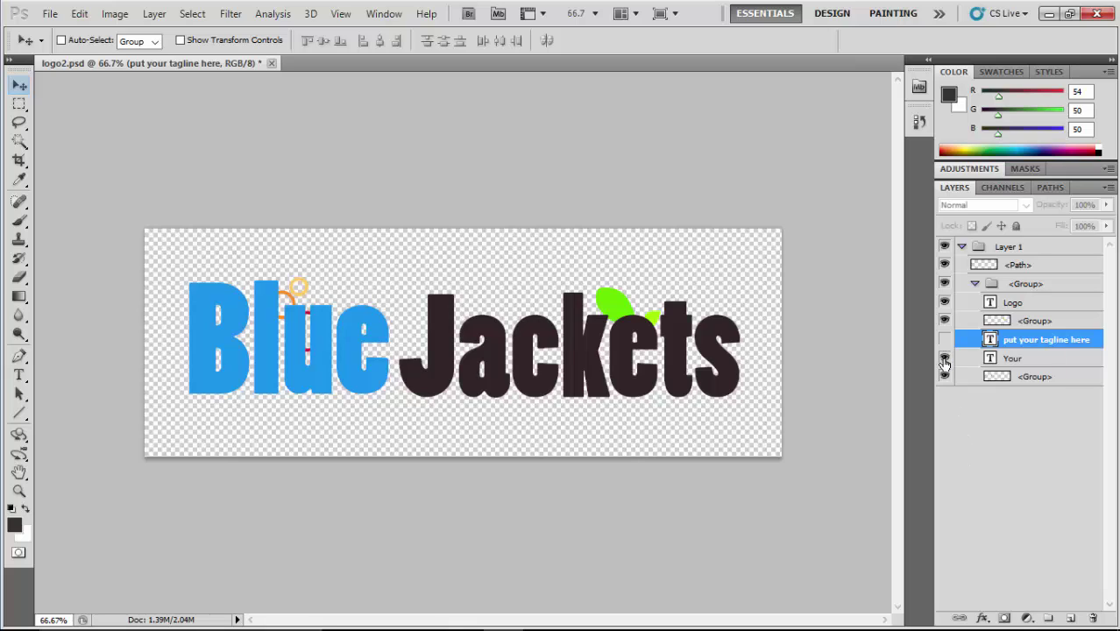
left_click(944, 340)
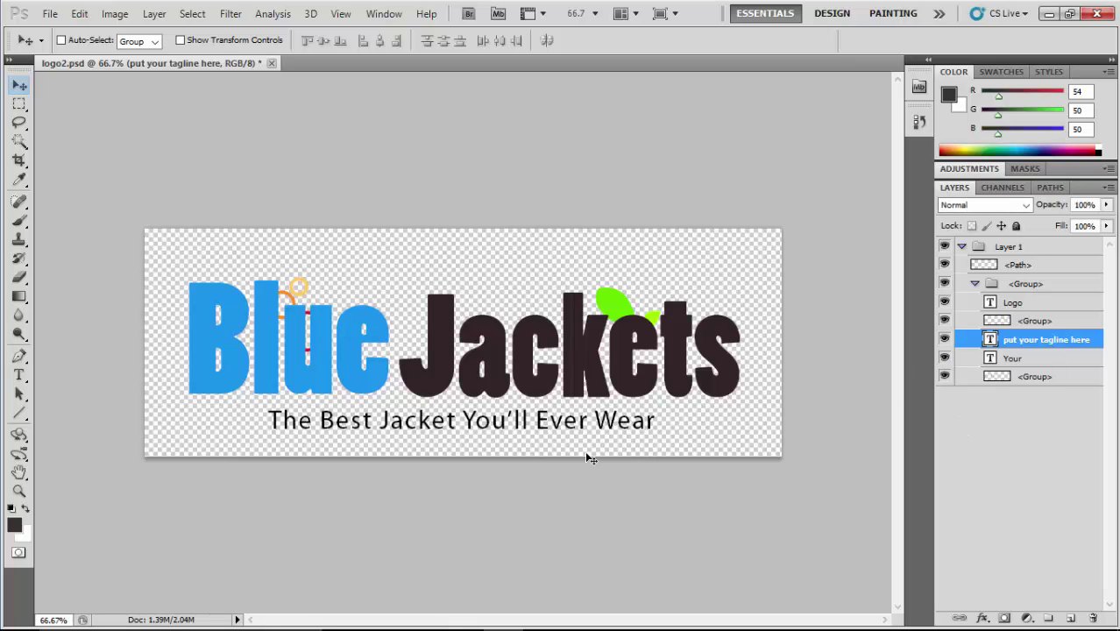
Select the whole tagline text and look through its font and text colour options without changing them
left_click(18, 375)
left_click(273, 412)
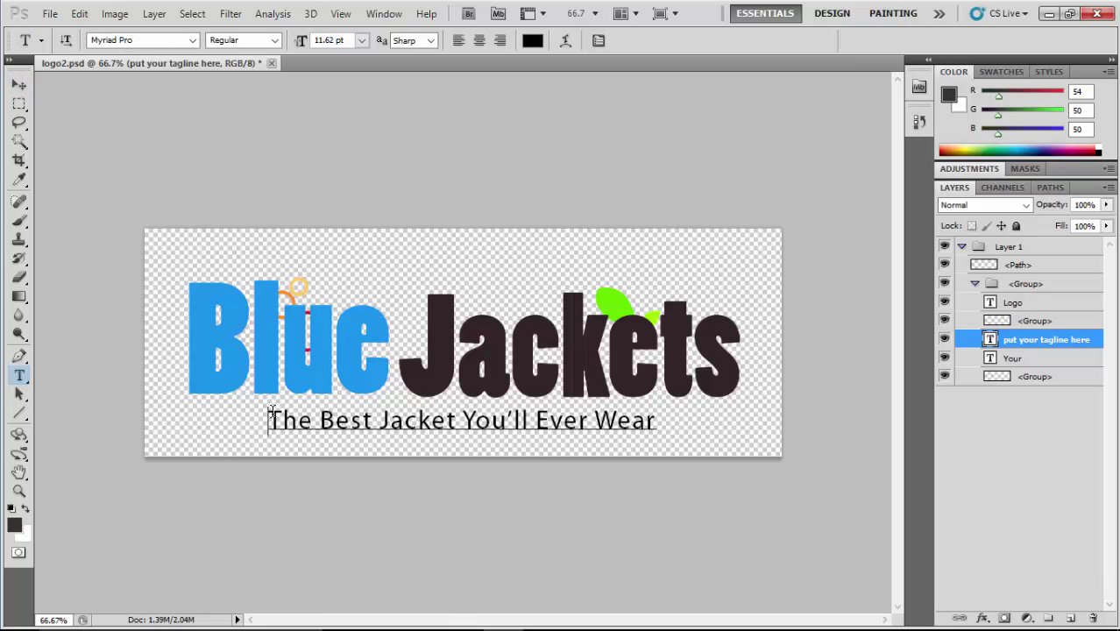
left_click_drag(274, 412, 747, 386)
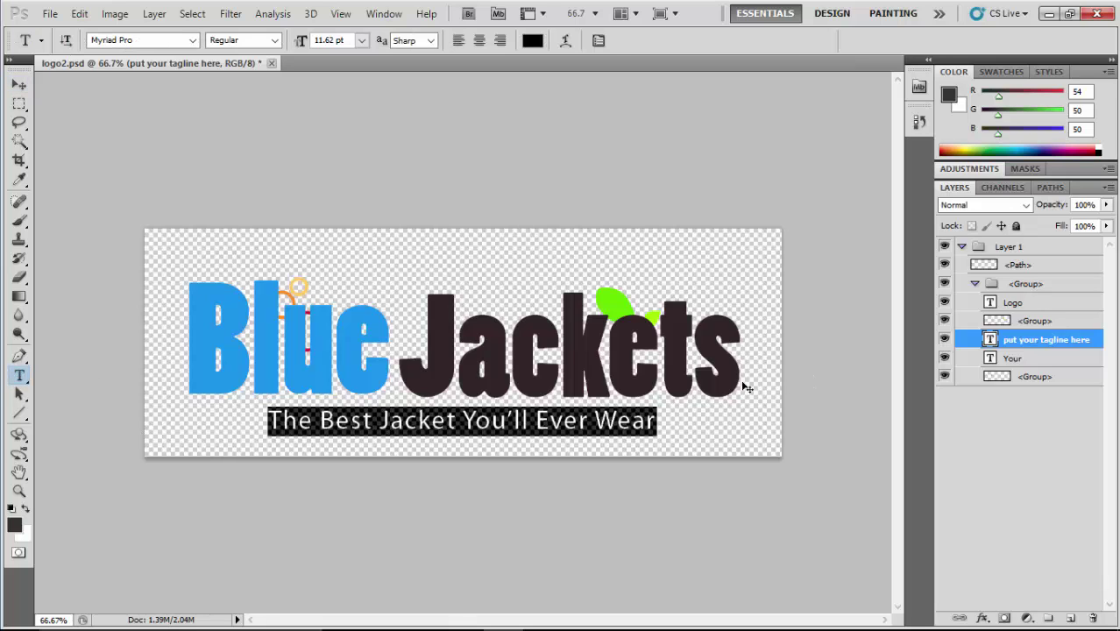
left_click(192, 41)
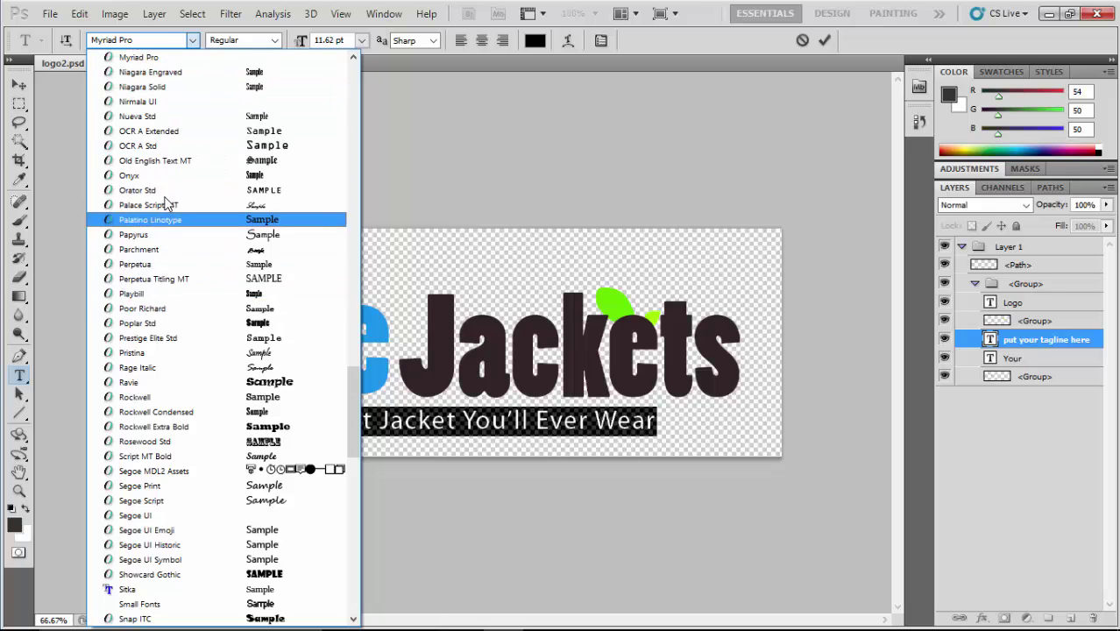
left_click(402, 107)
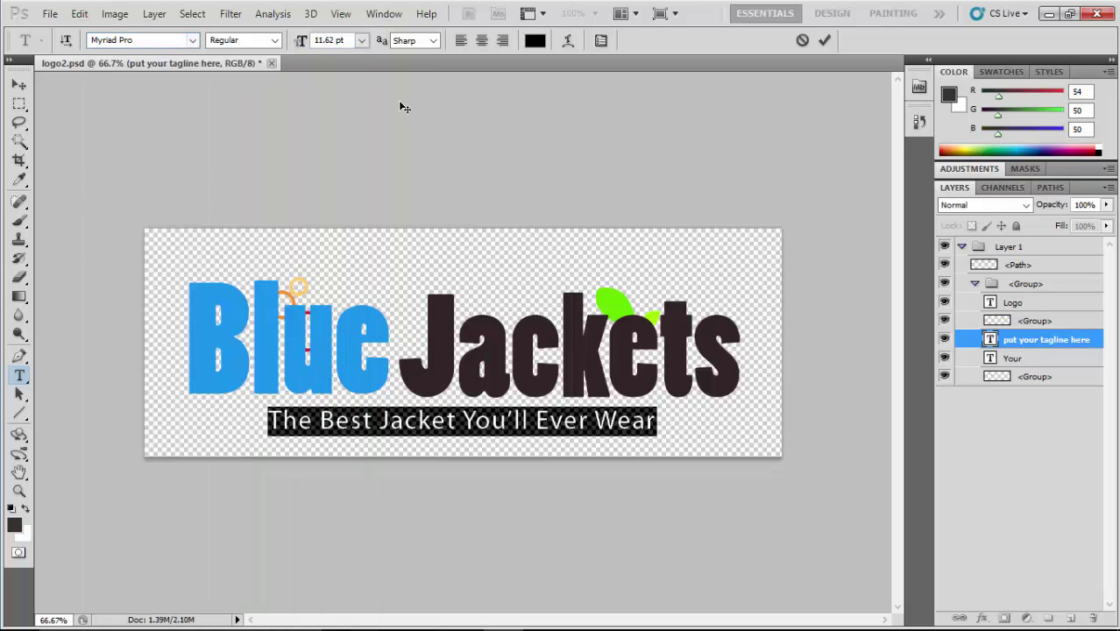
left_click(535, 41)
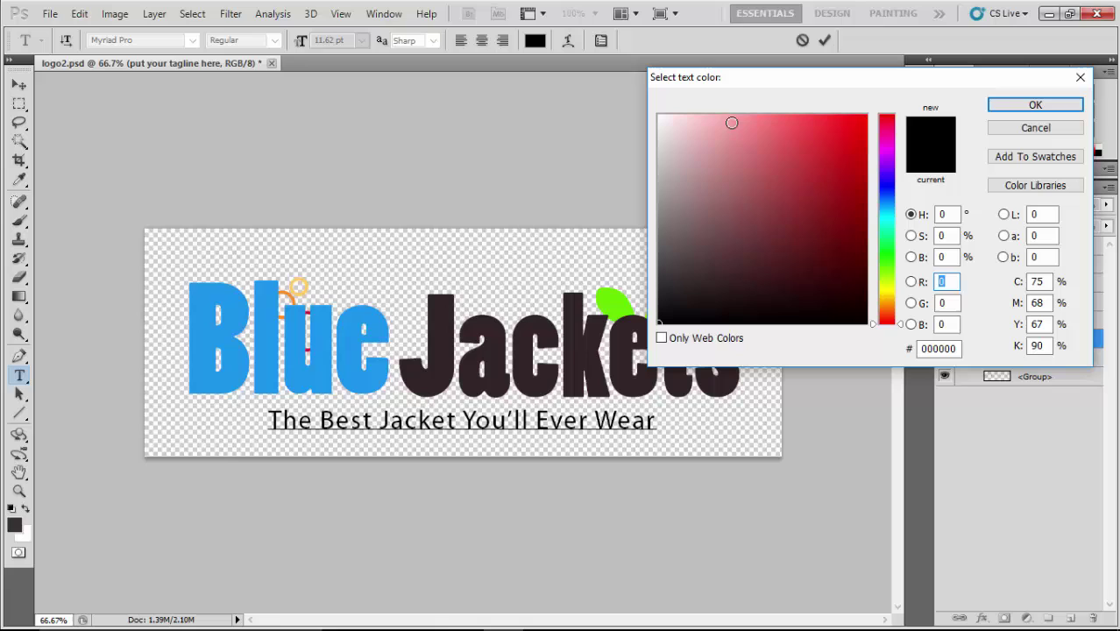
left_click(1035, 128)
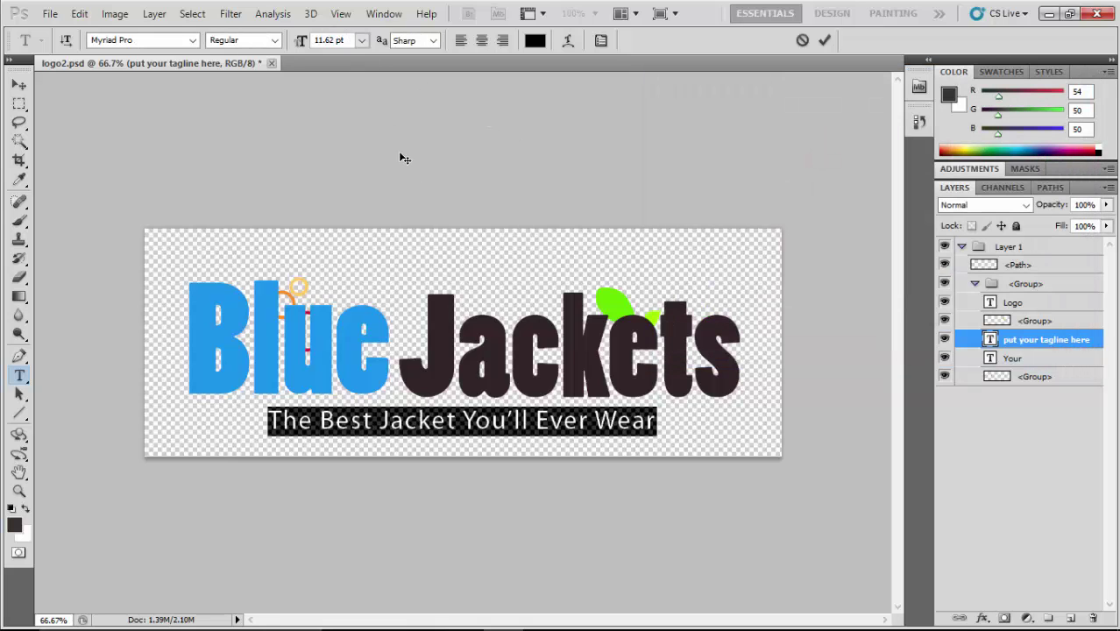
left_click(824, 40)
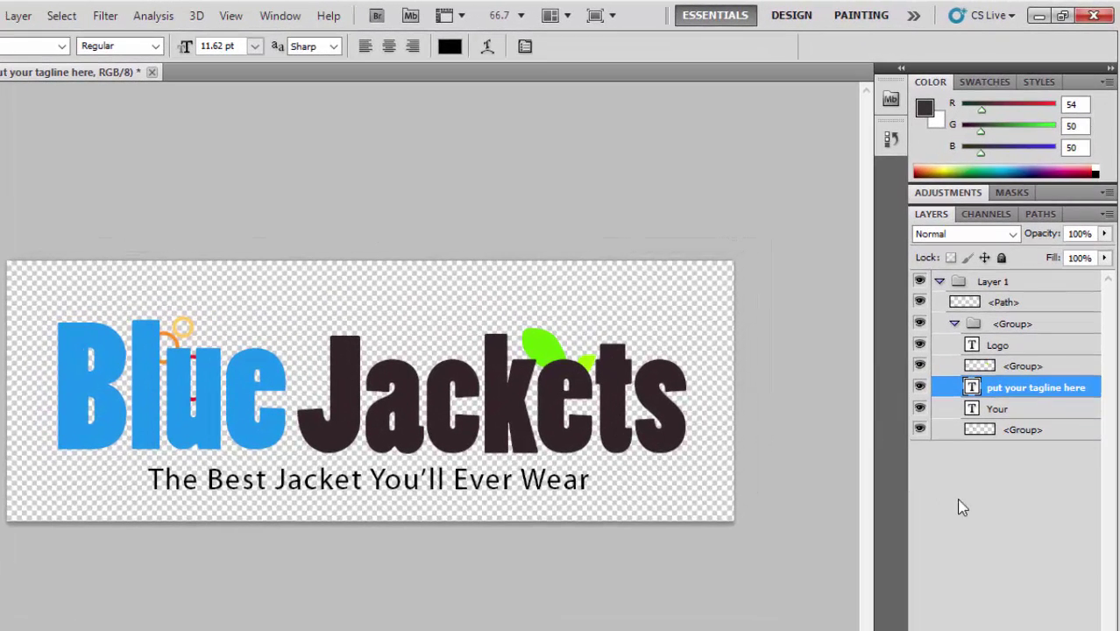
Deselect the tagline layer and toggle the two <Group> graphic layers to identify the leaves and the circles
left_click(979, 493)
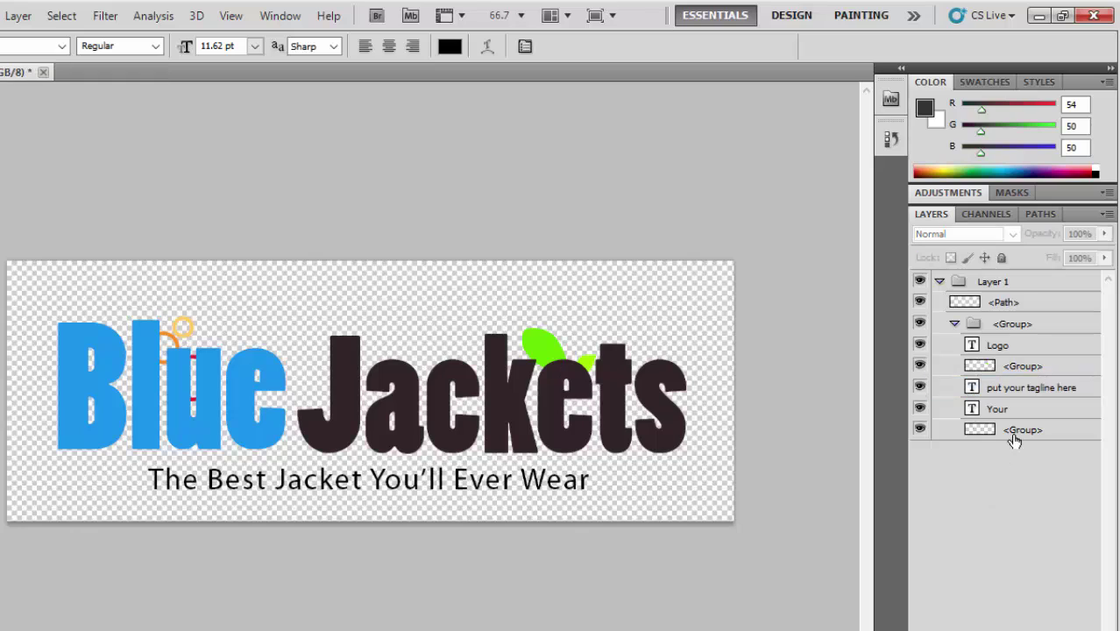
left_click(920, 366)
left_click(920, 366)
left_click(919, 367)
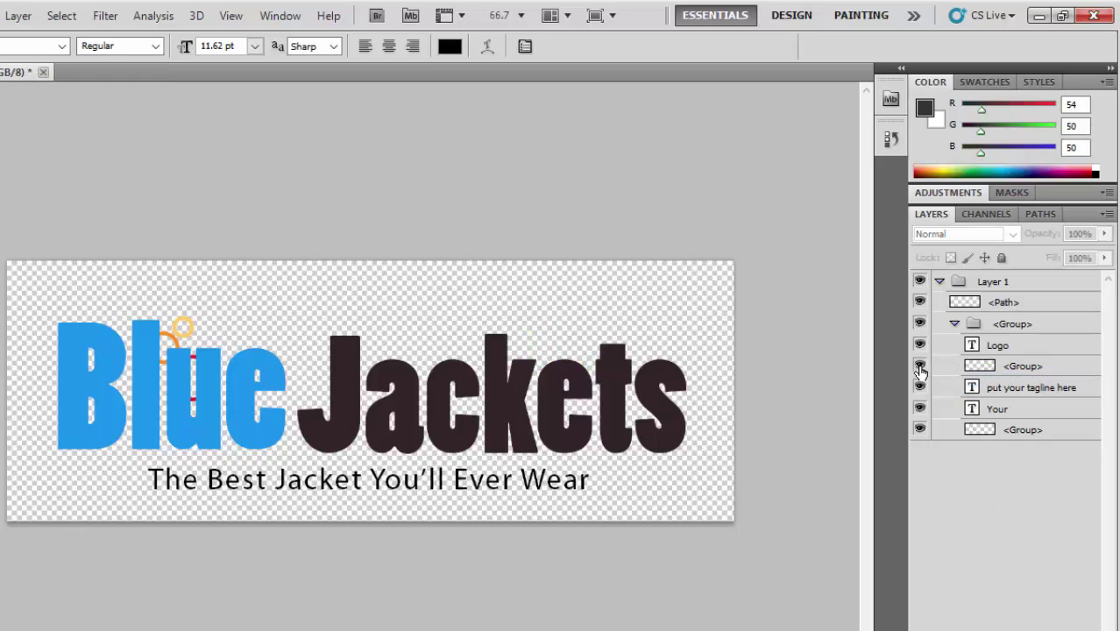
left_click(920, 366)
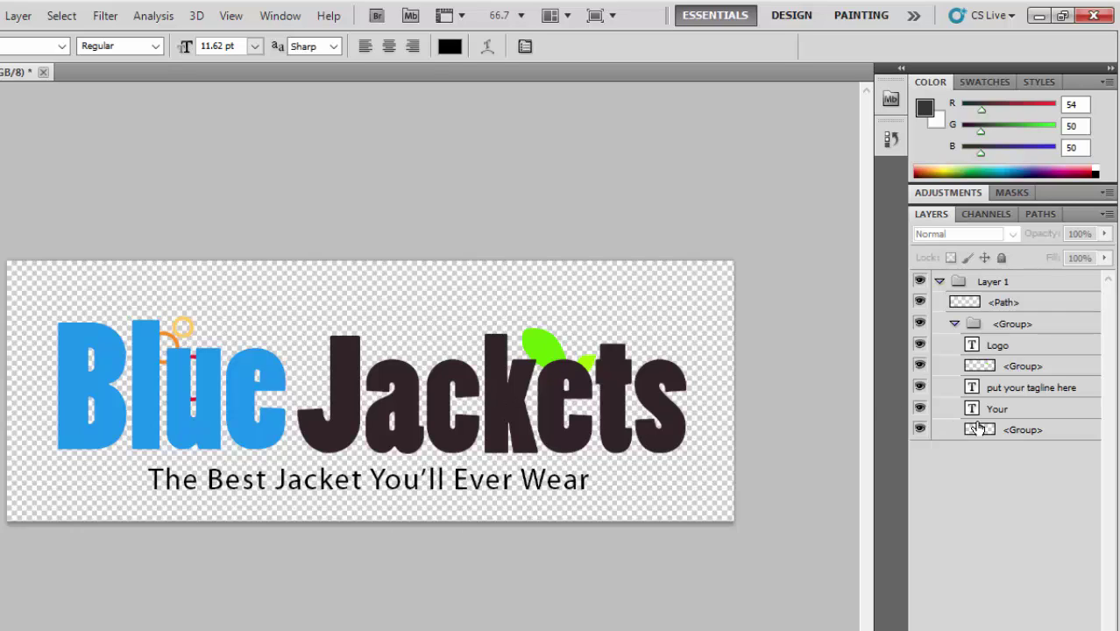
left_click(919, 429)
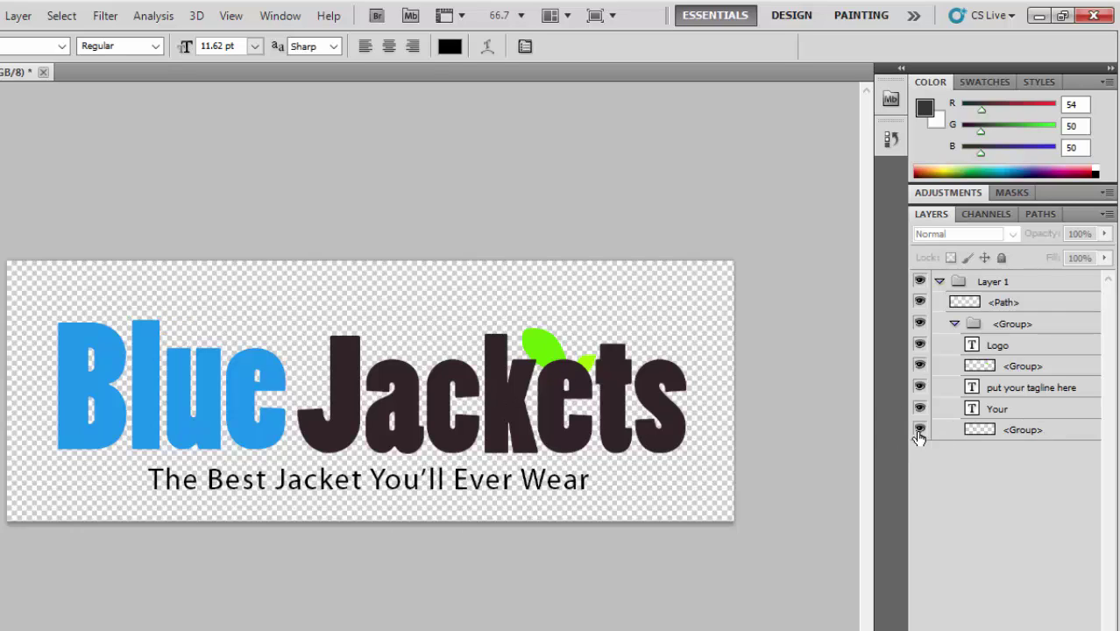
left_click(920, 429)
left_click(919, 430)
left_click(919, 430)
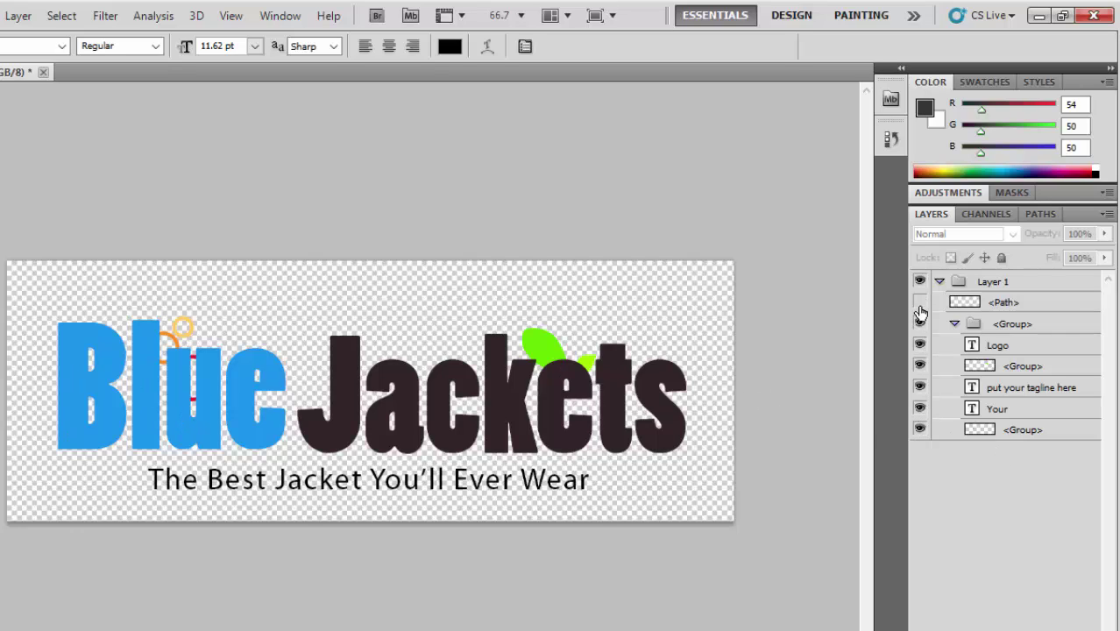
Toggle the visibility of the nested group, the "Logo" text layer and the graphic layer beneath it to identify their contents
left_click(920, 323)
left_click(919, 324)
left_click(919, 346)
left_click(919, 345)
left_click(919, 365)
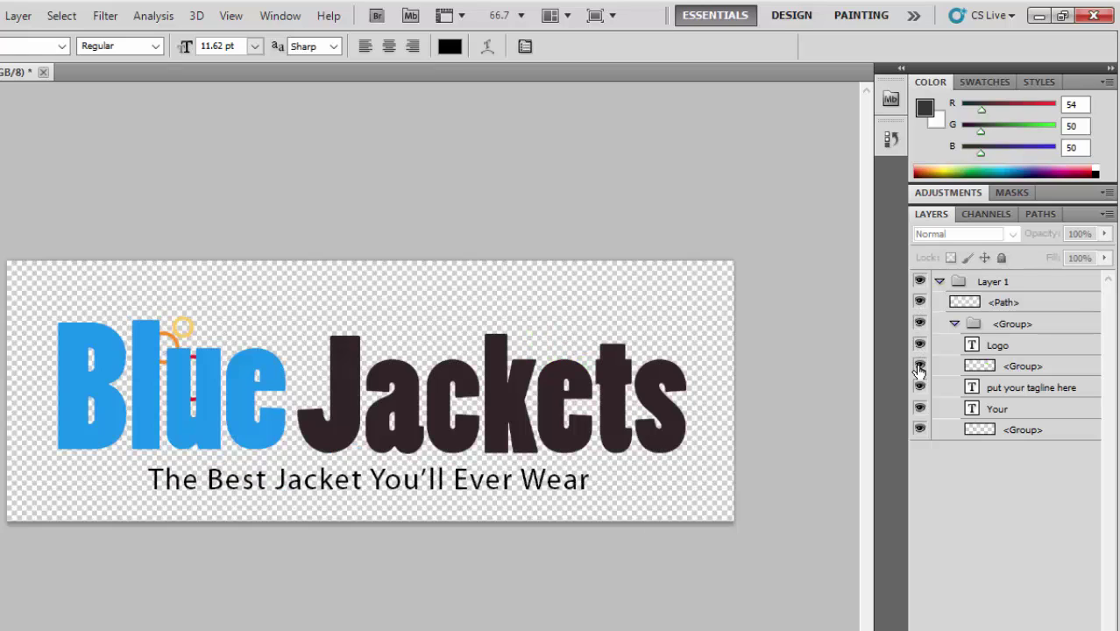
left_click(920, 366)
left_click(919, 366)
left_click(920, 366)
Select the green leaves layer and move the leaves up so they sit above the "ke" of "Jackets"
left_click(982, 367)
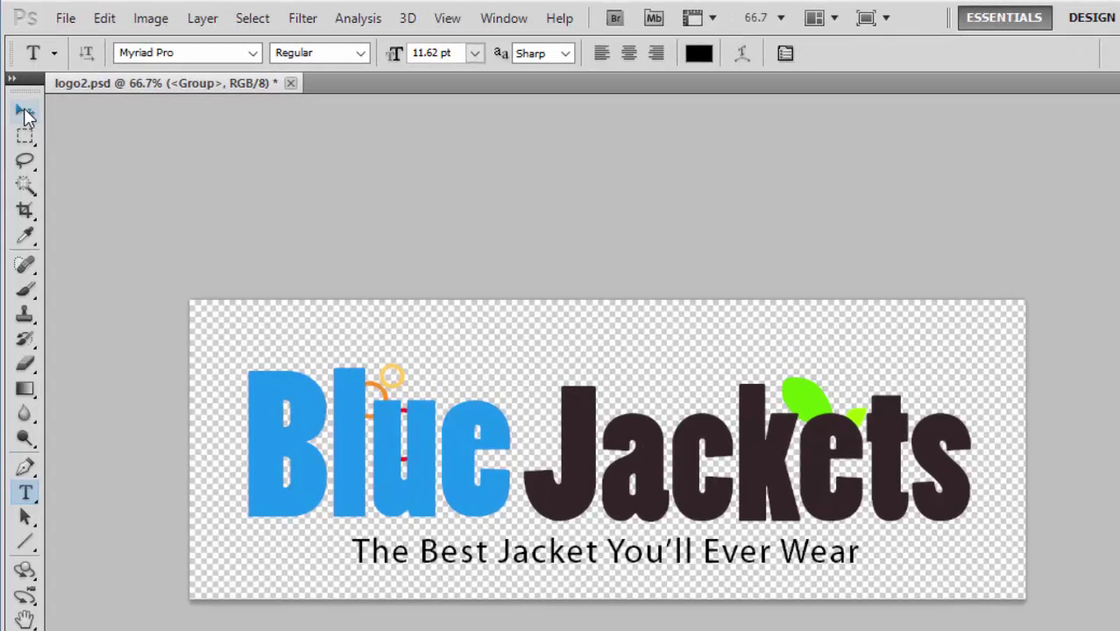
left_click(22, 108)
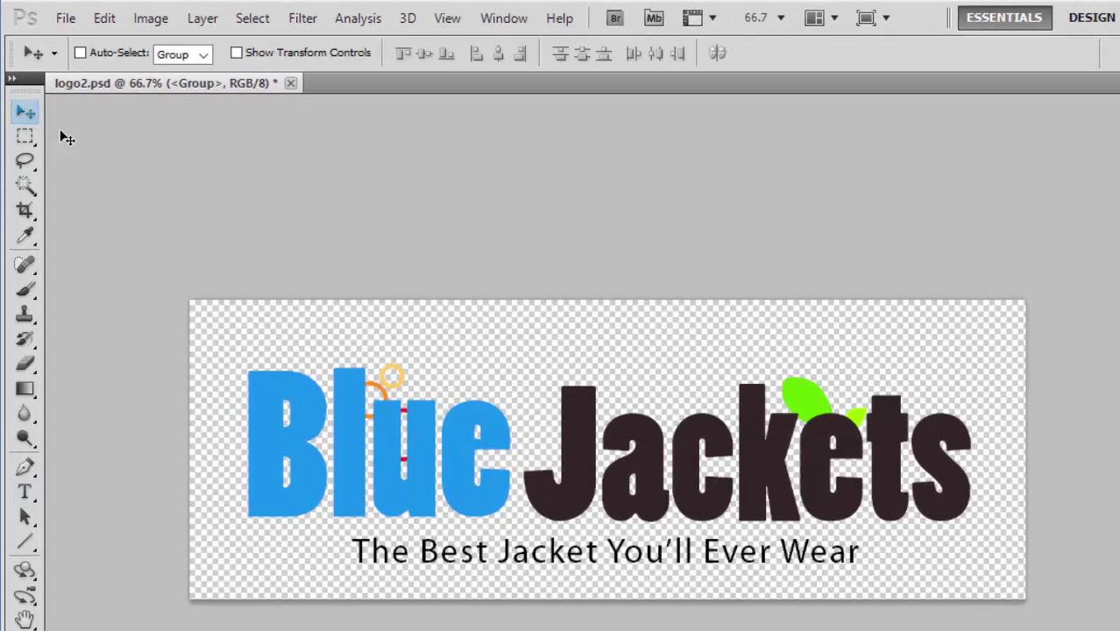
left_click_drag(810, 410, 568, 352)
left_click_drag(652, 325, 816, 378)
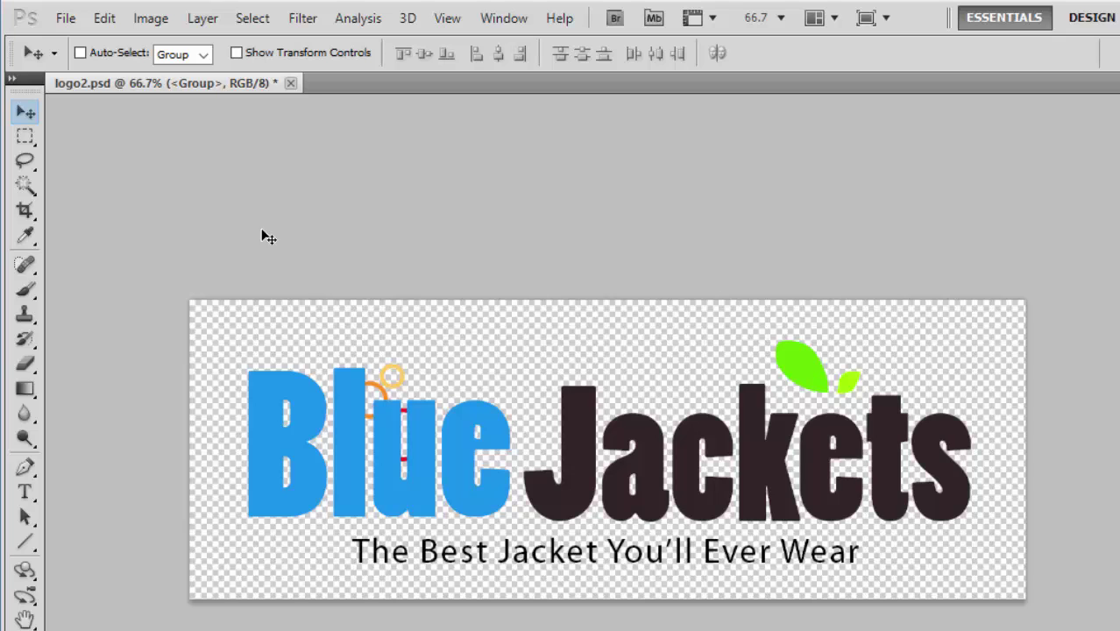
Free Transform the leaves to about 133% width and 98% height, apply it and shift them slightly to the right
left_click(105, 18)
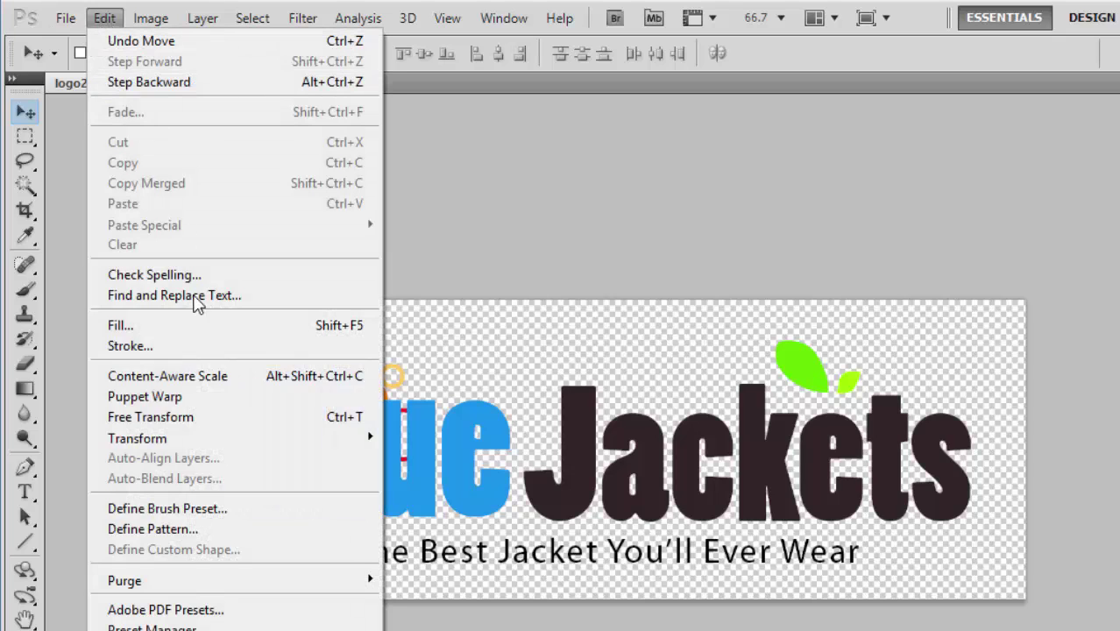
left_click(225, 417)
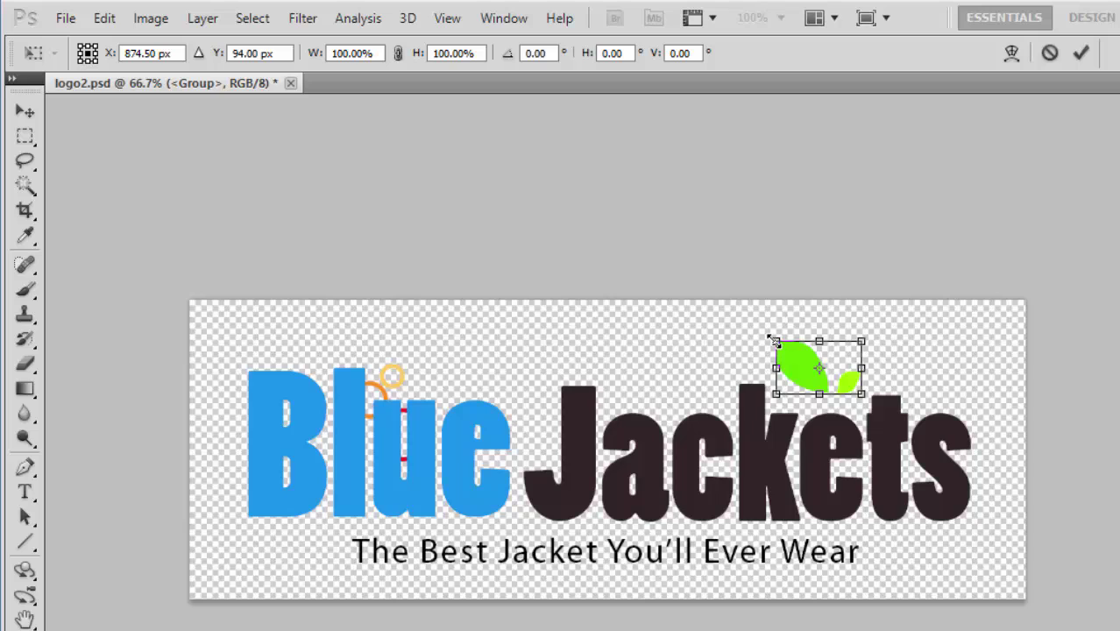
left_click_drag(771, 339, 750, 344)
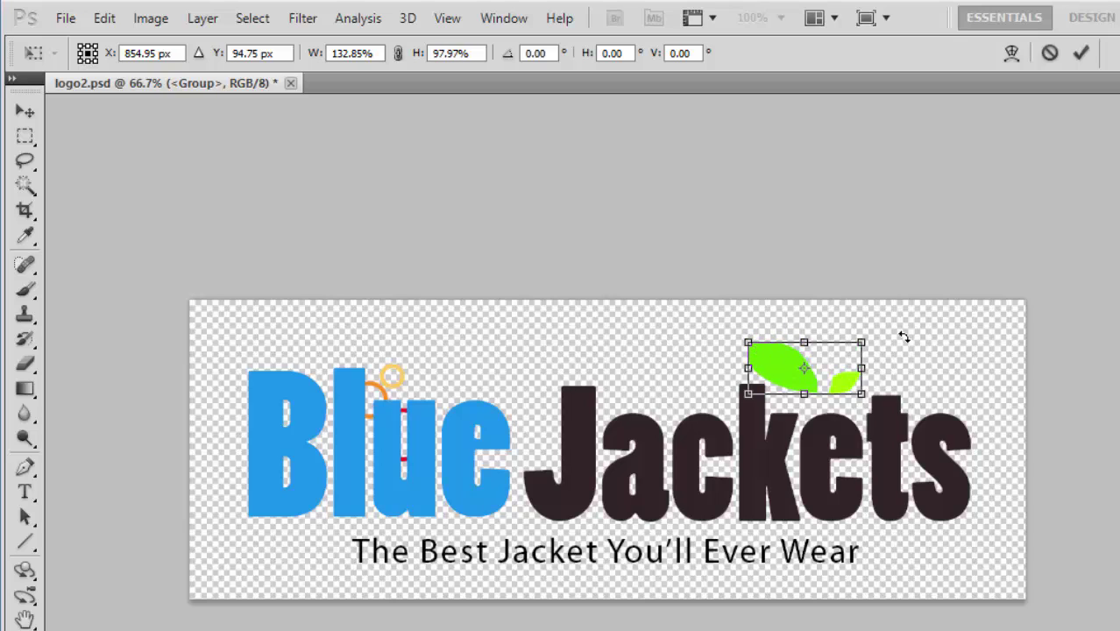
left_click(1082, 55)
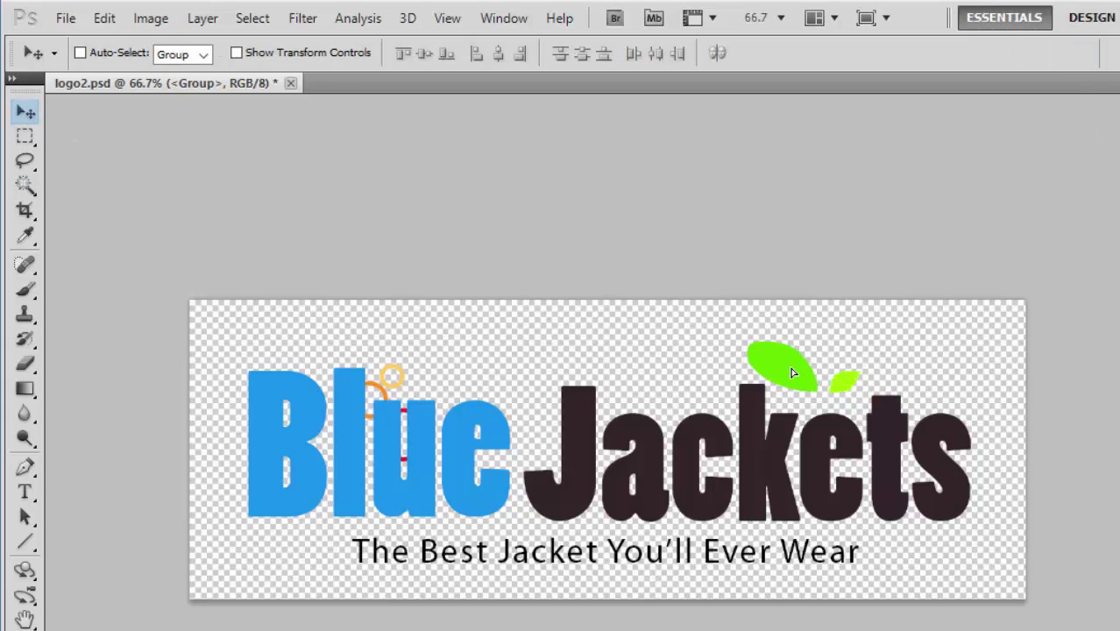
left_click_drag(796, 365, 807, 370)
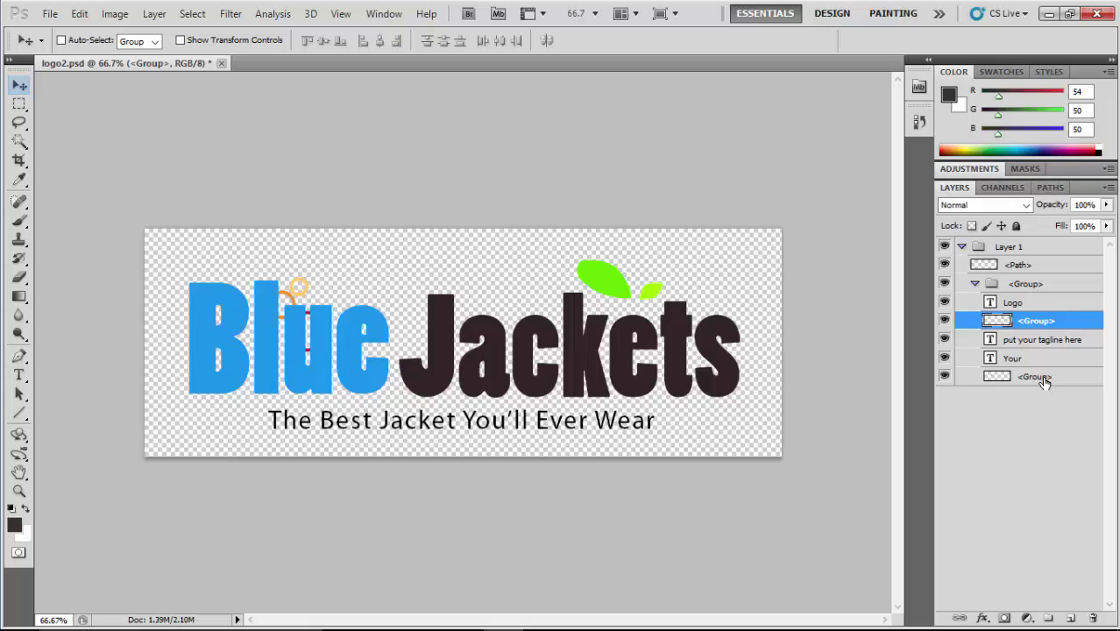
Select the circles graphic layer, confirm it by hiding and showing it, and move the circles above the gap between "Blue" and "Jackets"
left_click(1035, 377)
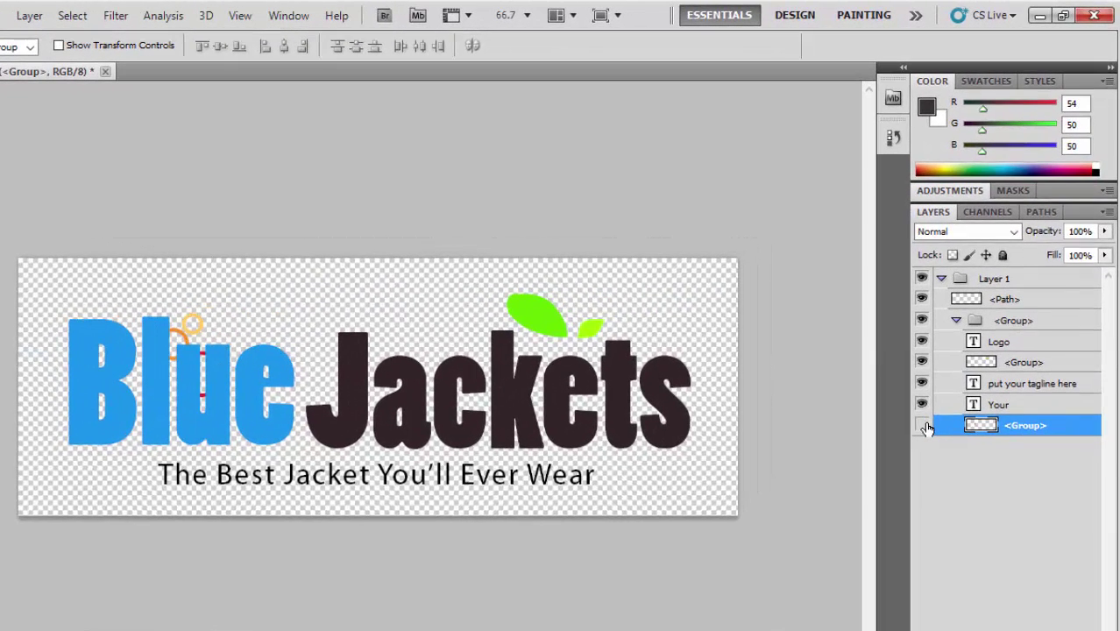
left_click(923, 426)
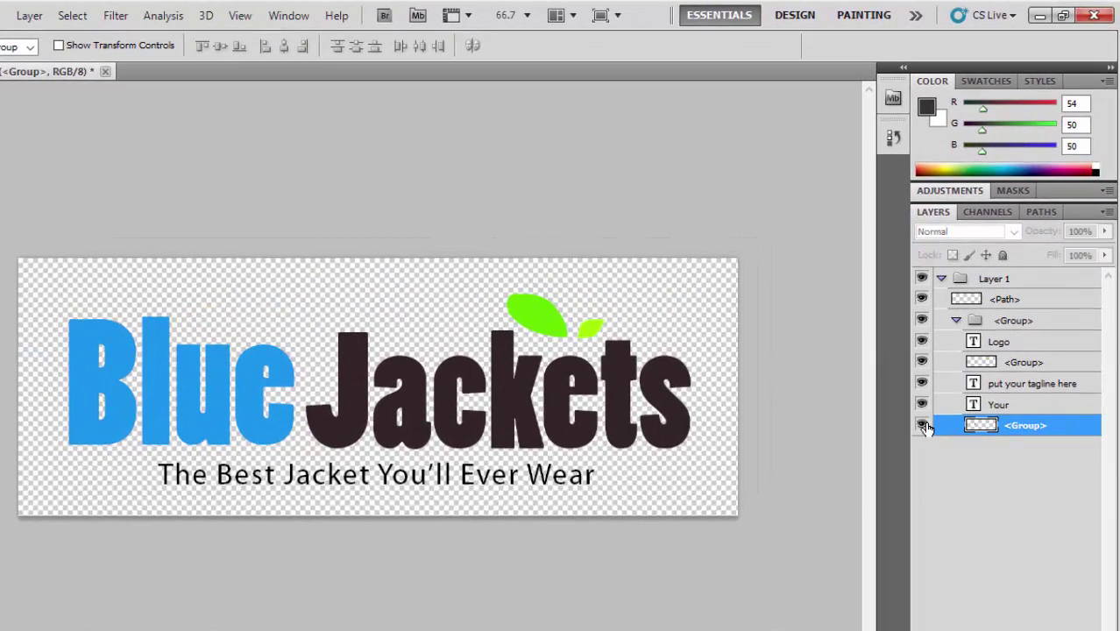
left_click(922, 426)
left_click(922, 425)
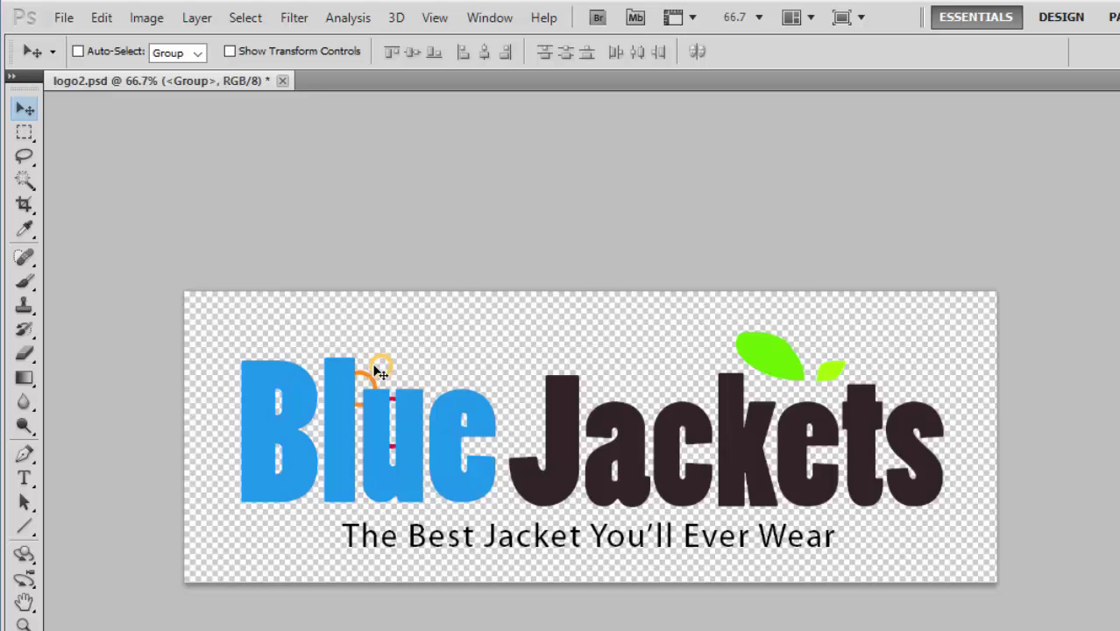
left_click_drag(380, 373, 499, 328)
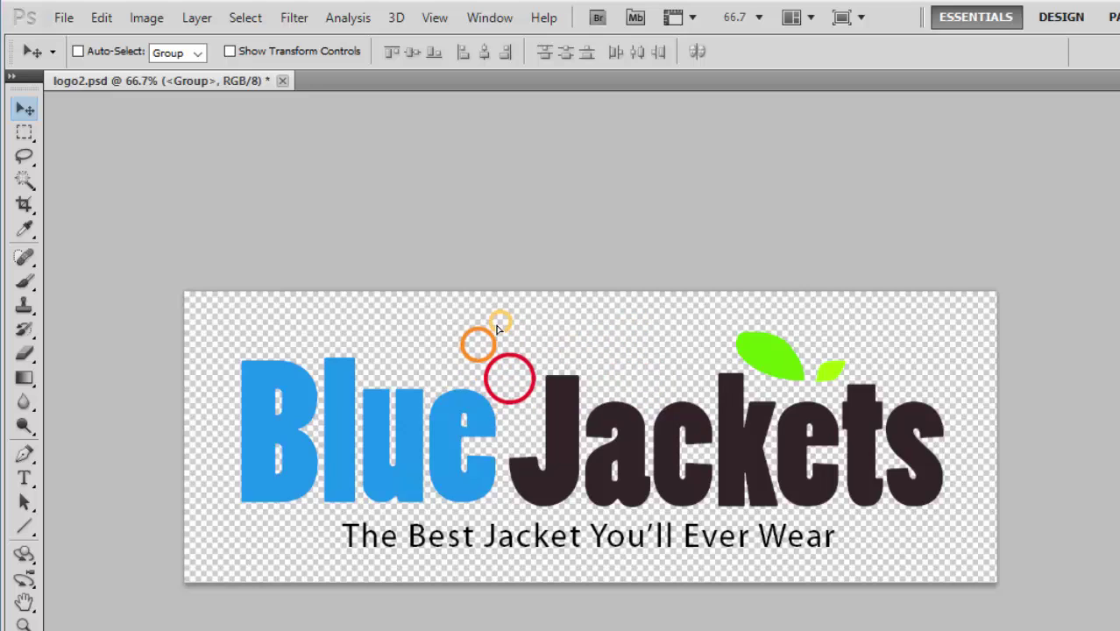
Free Transform the circles into flat ovals at about 151% width and 50% height, apply it and raise them slightly above "Blue"
left_click(101, 17)
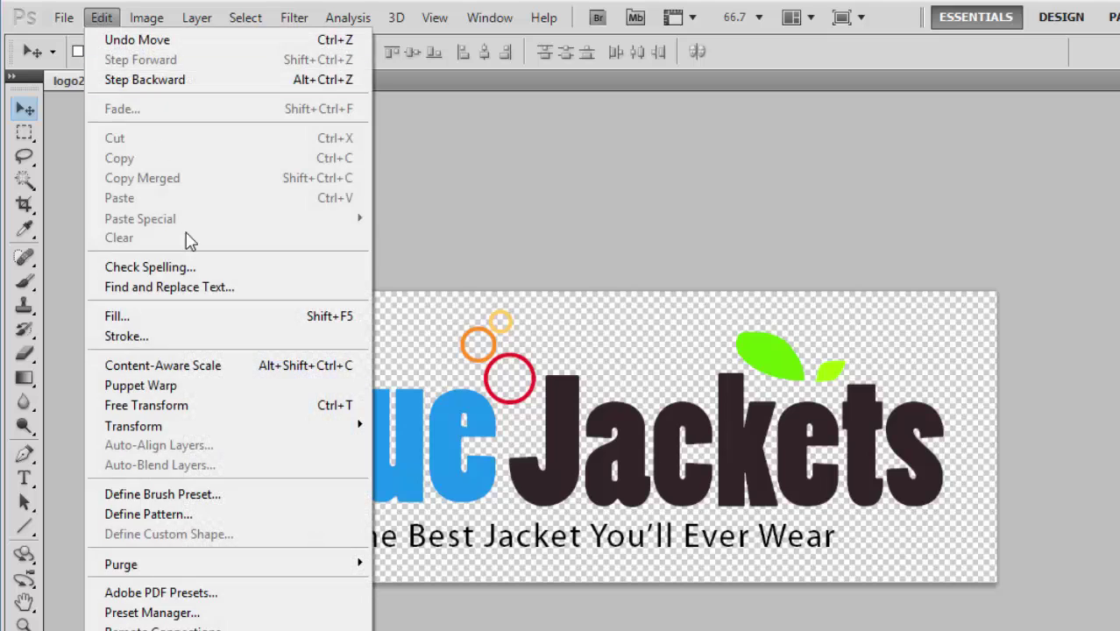
left_click(212, 401)
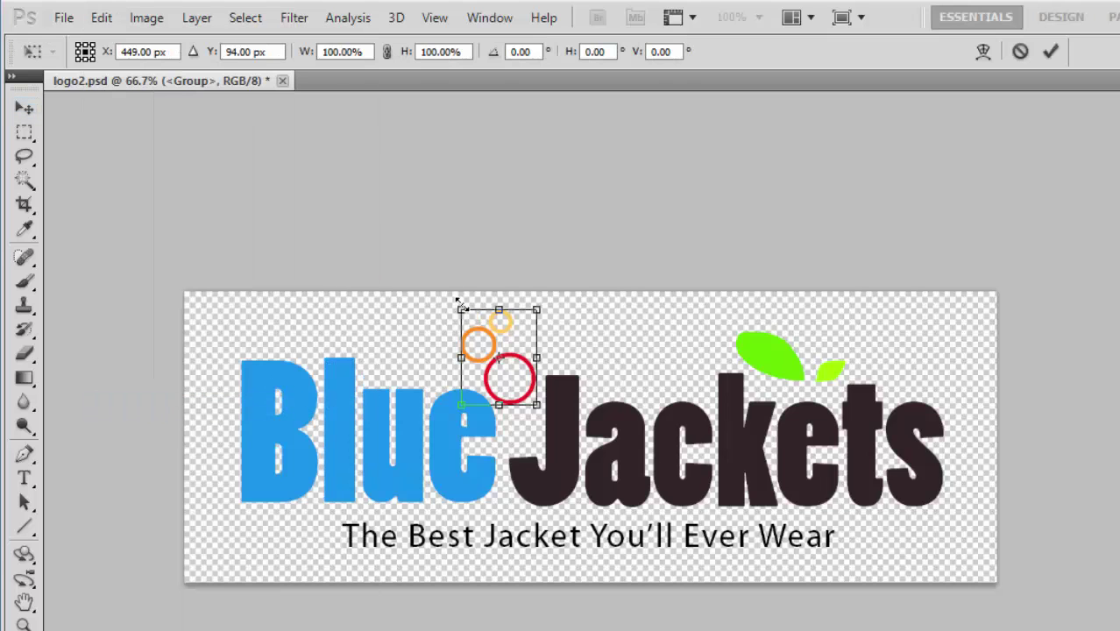
left_click_drag(449, 309, 421, 356)
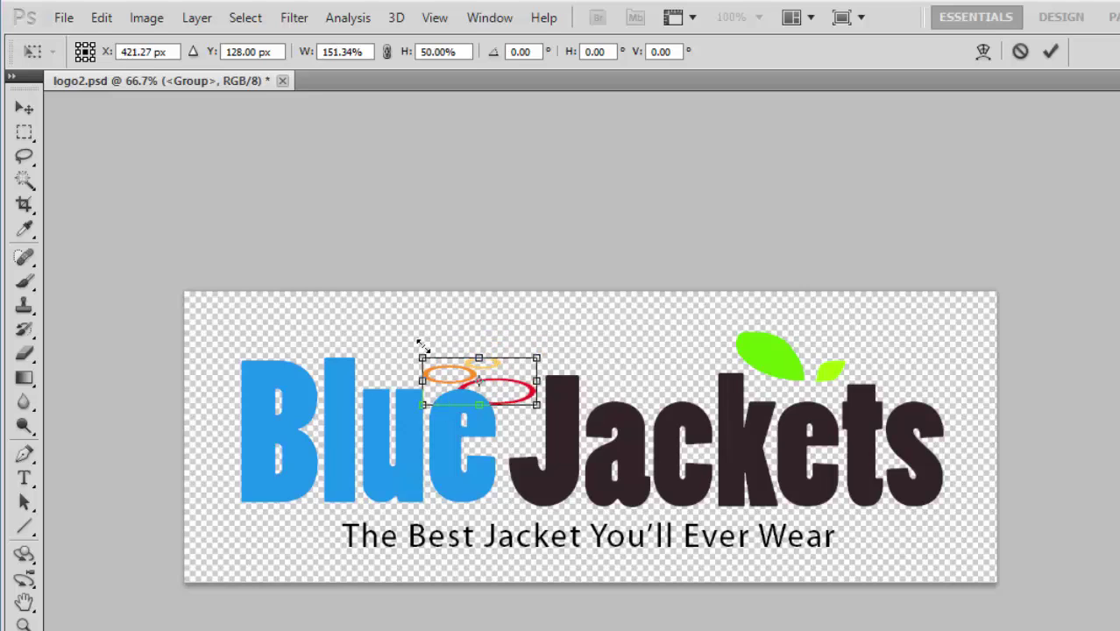
left_click(1049, 54)
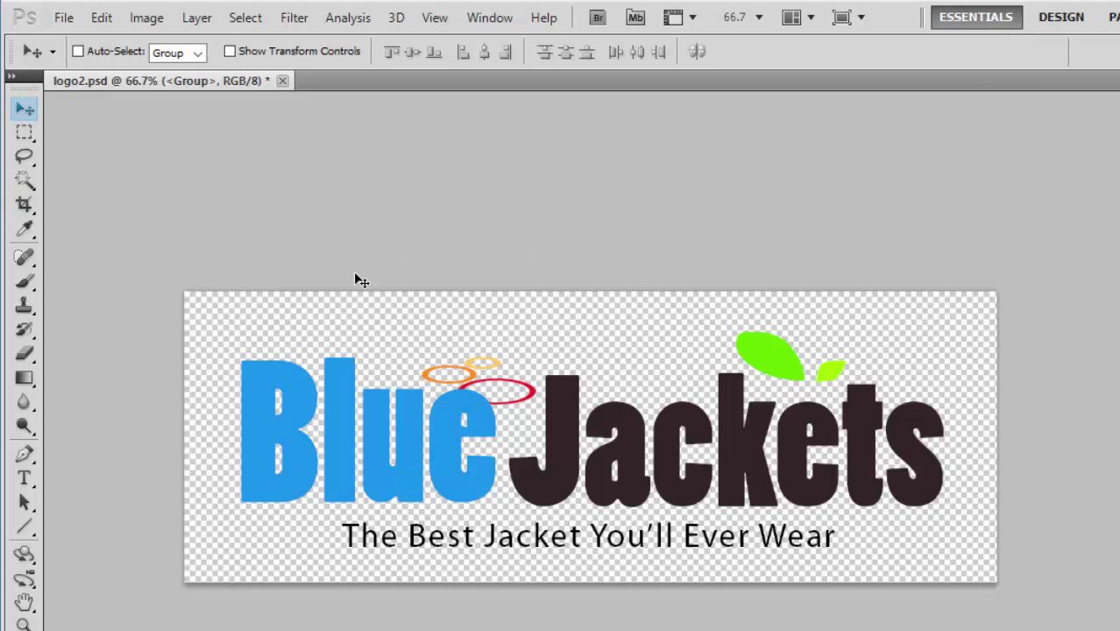
left_click_drag(496, 377, 496, 356)
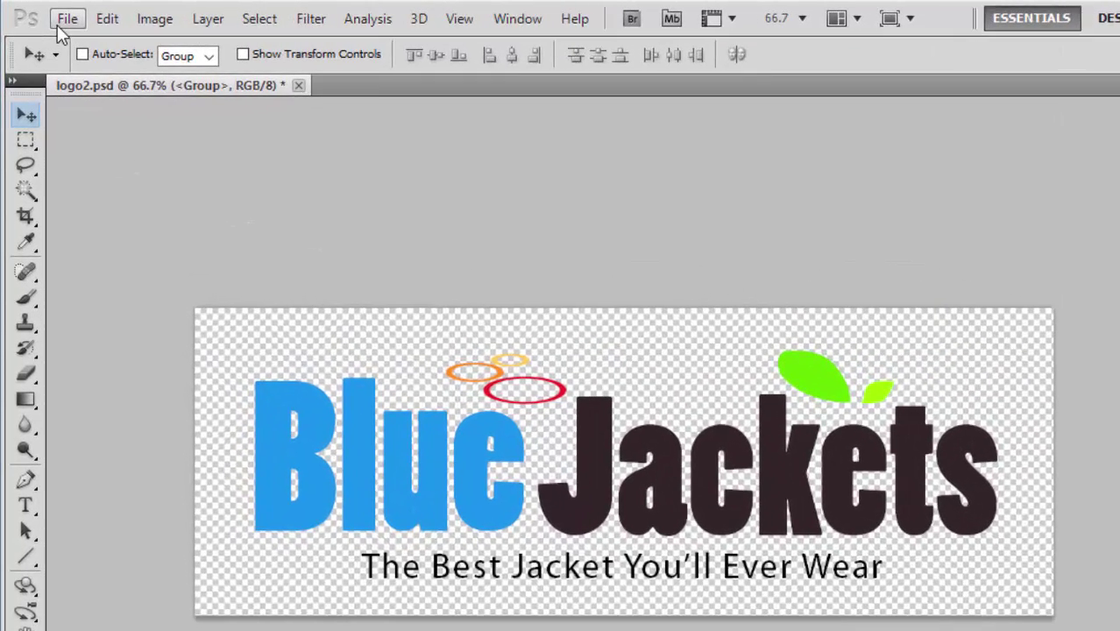
Open Save for Web & Devices, preview the logo as JPEG and set the format back to PNG-24
left_click(54, 21)
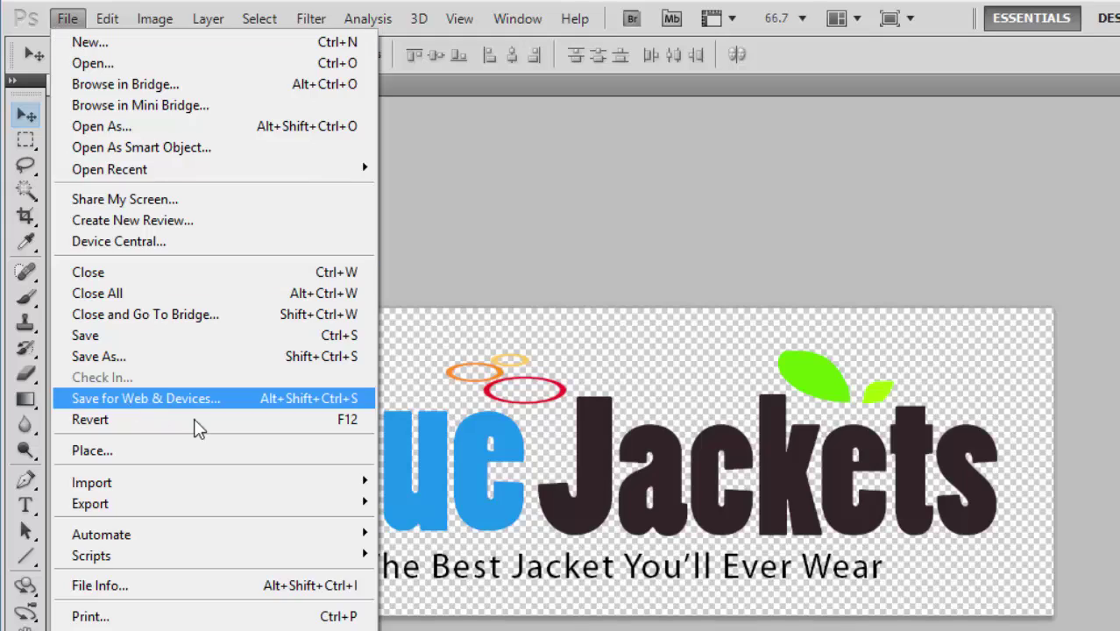
left_click(237, 400)
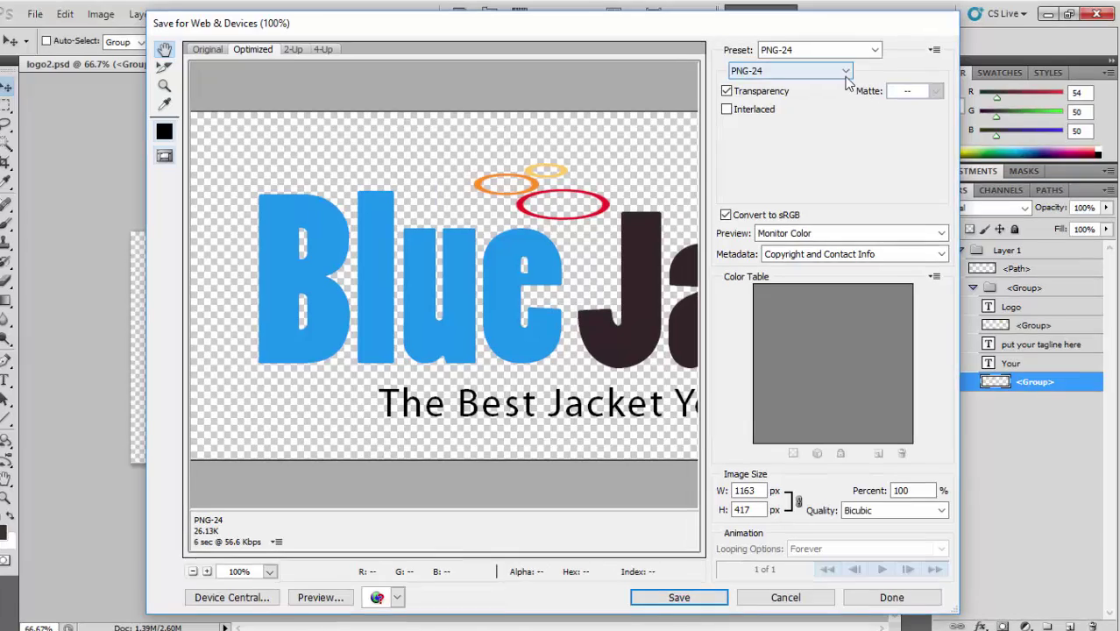
left_click(846, 74)
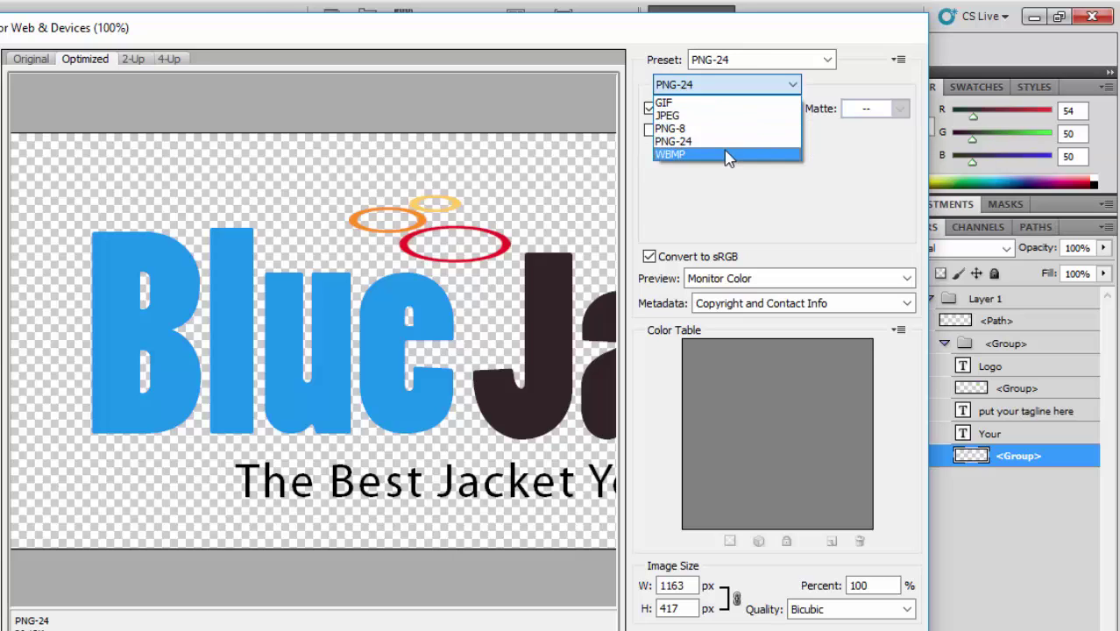
left_click(682, 117)
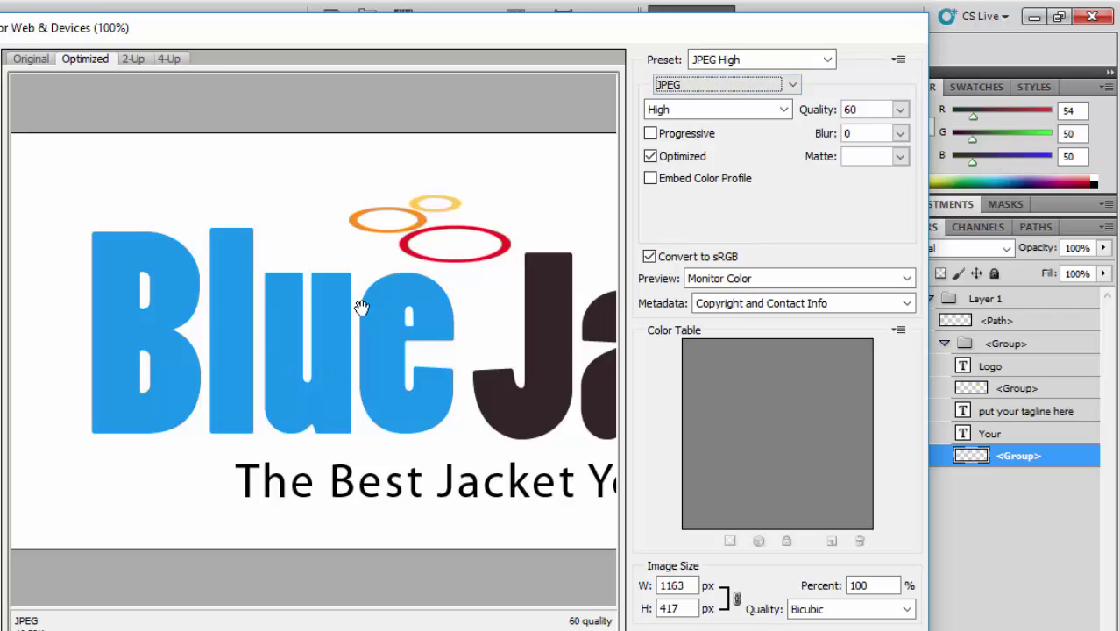
left_click(793, 85)
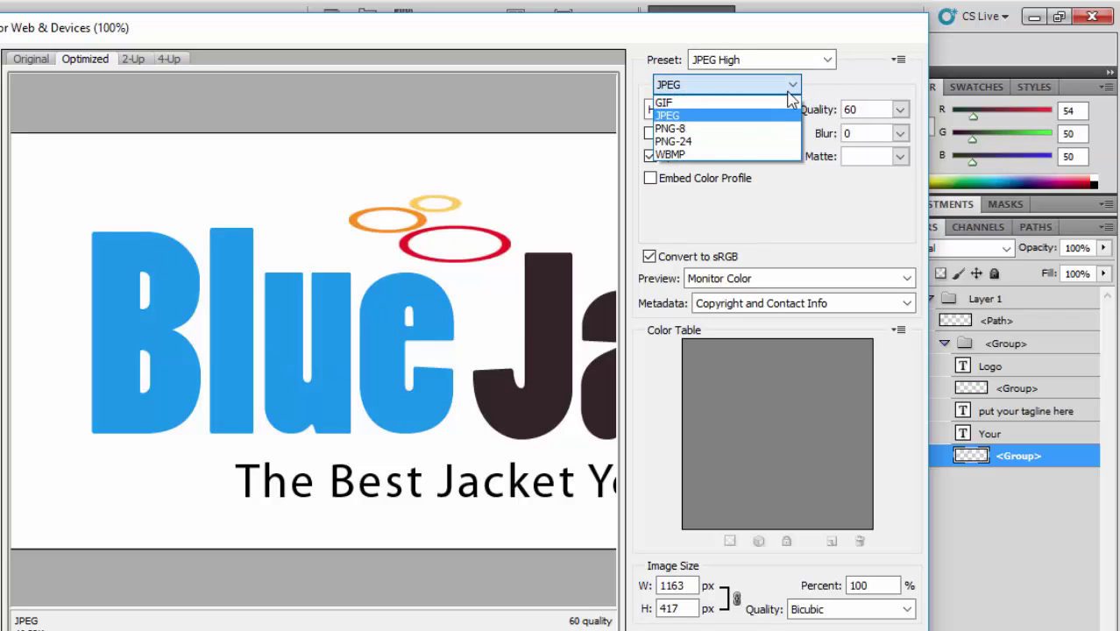
left_click(701, 143)
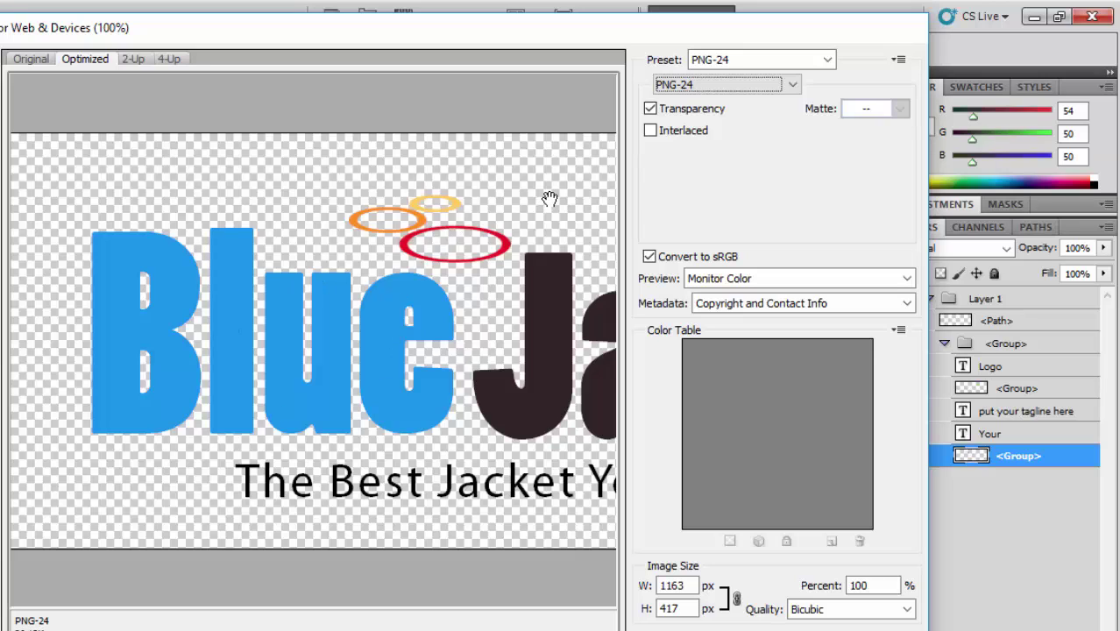
Keep PNG-24 with transparency as the format and save the optimized image as logo2 on the Desktop
left_click(793, 85)
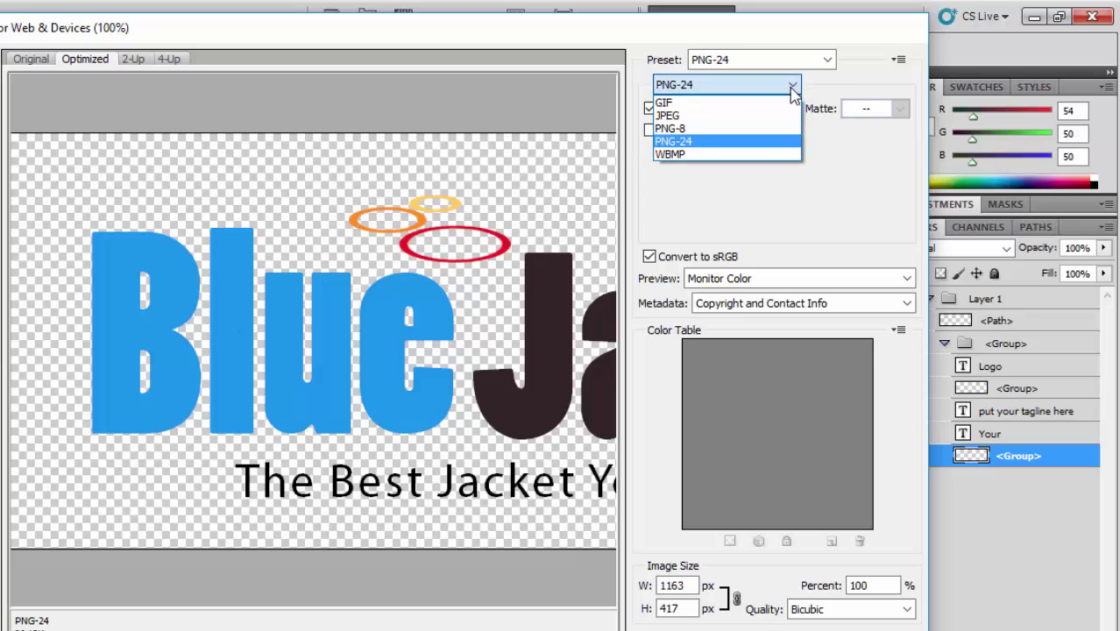
left_click(712, 142)
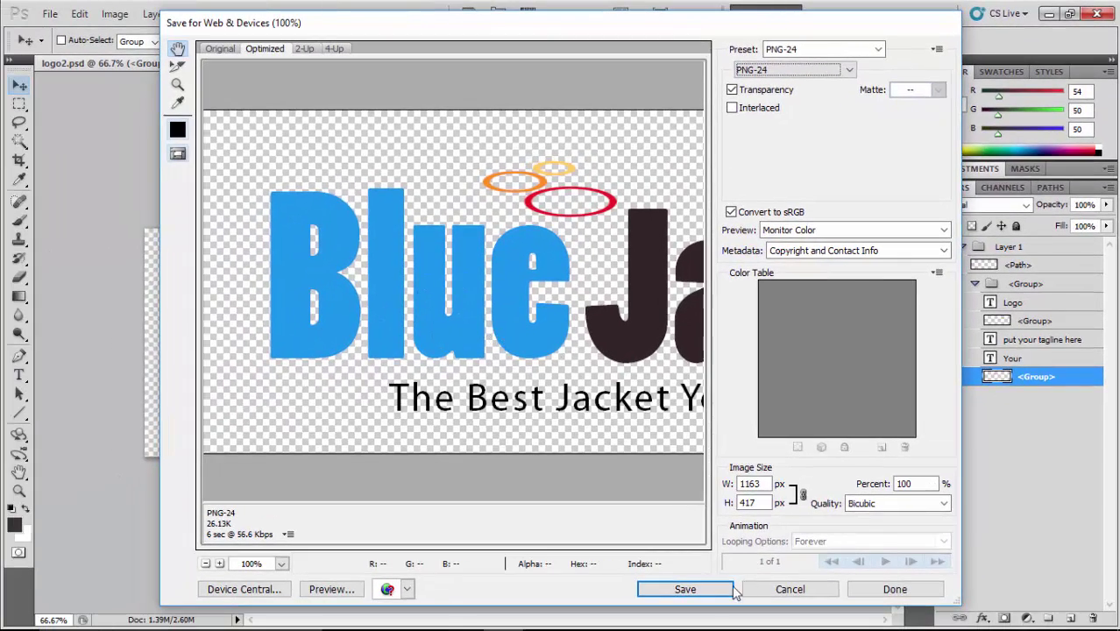
left_click(687, 590)
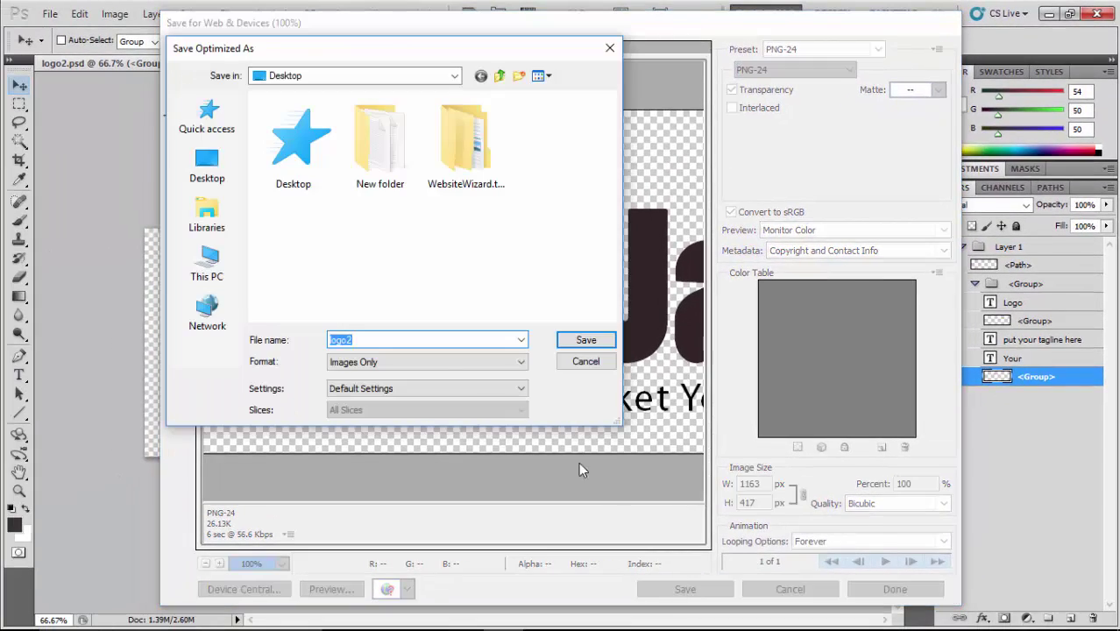
left_click(578, 340)
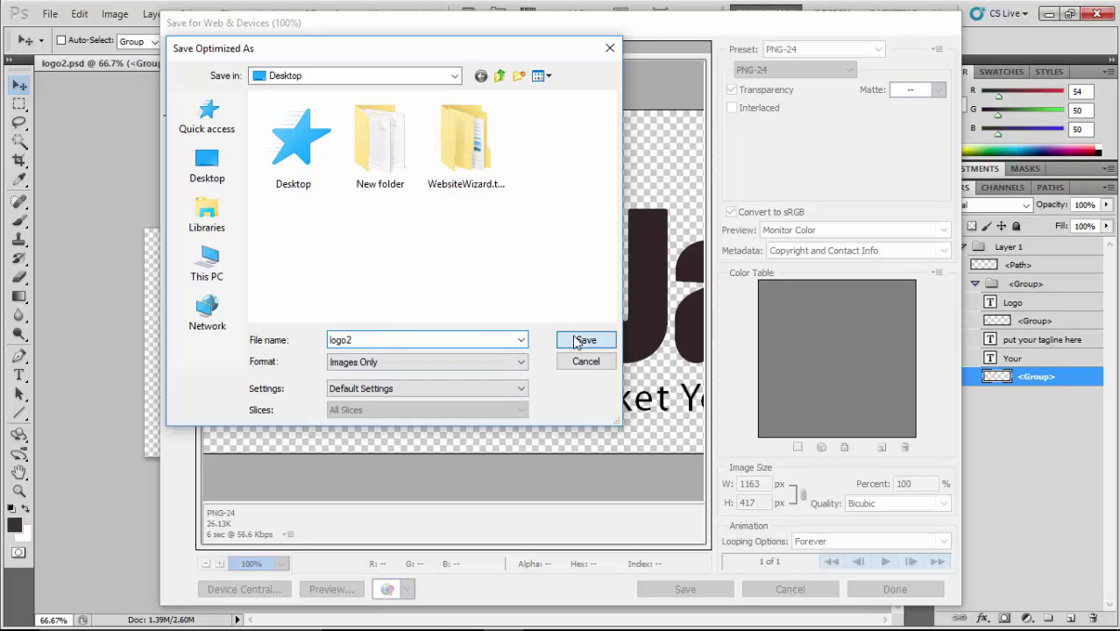